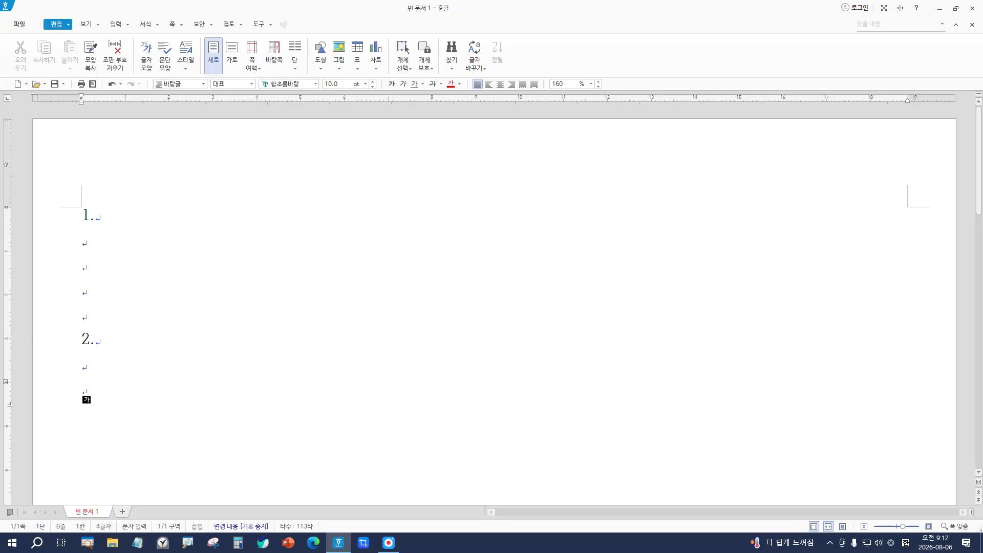
Step: Add a new page with items '3.' and '4.', each followed by blank lines, then start a third page
key("alt+shift+Return")
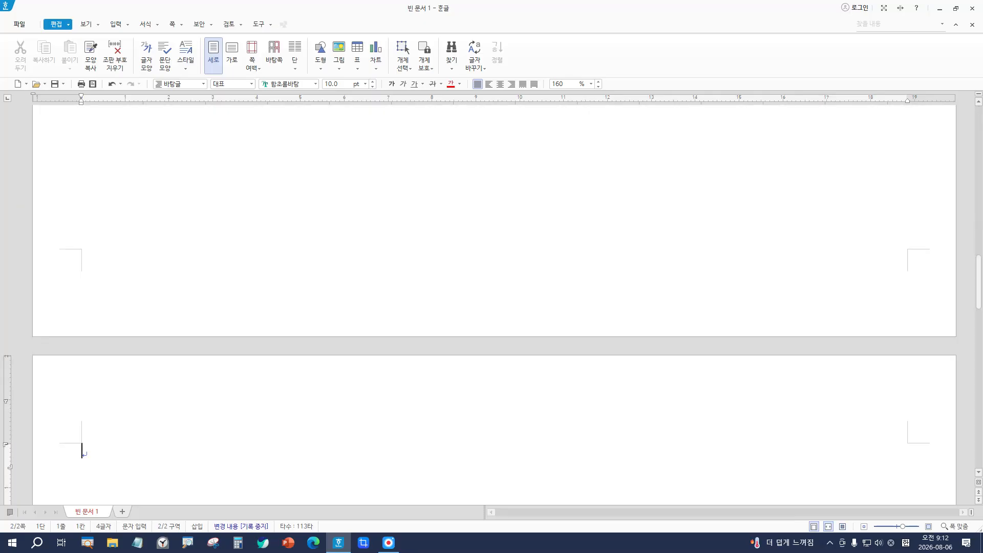
type("3.")
key("Return")
key("Return")
key("Return")
key("Return")
key("Return")
key("Return")
type("4..")
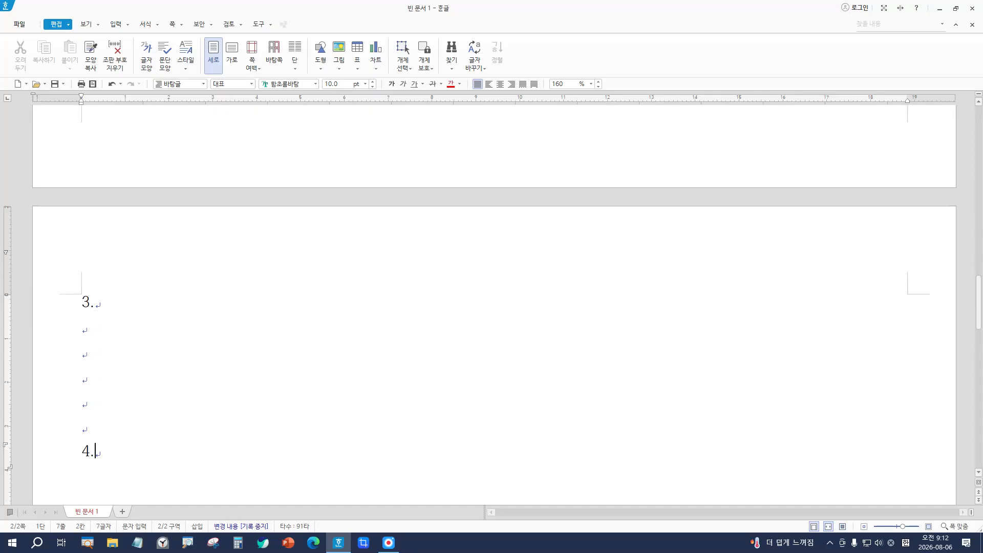
key("Return")
key("BackSpace")
key("BackSpace")
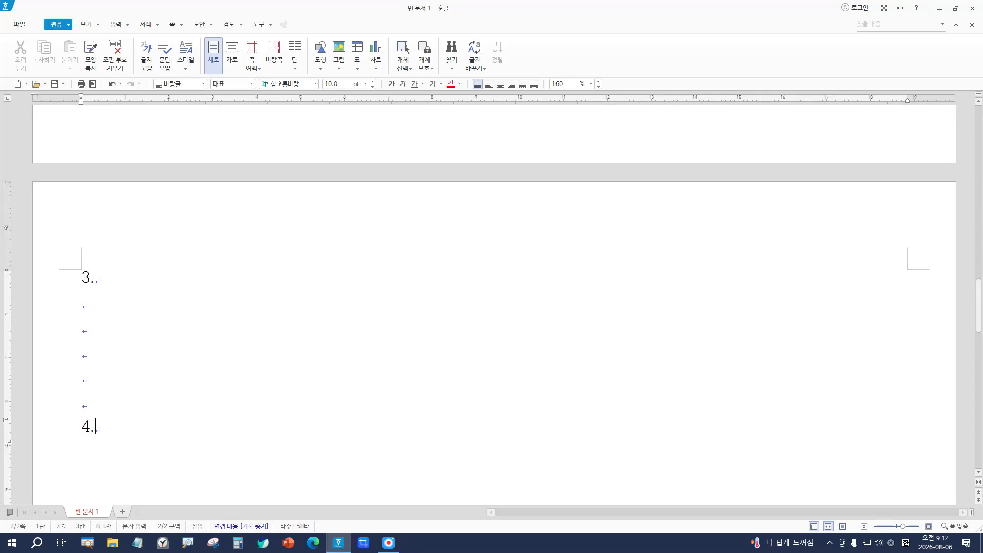
key("Return")
key("Return")
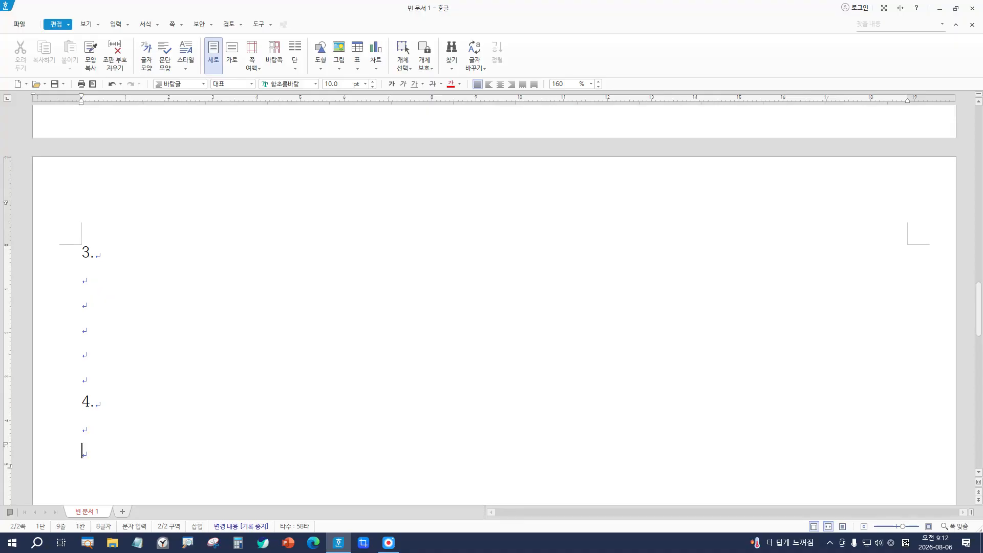
key("alt+shift+Return")
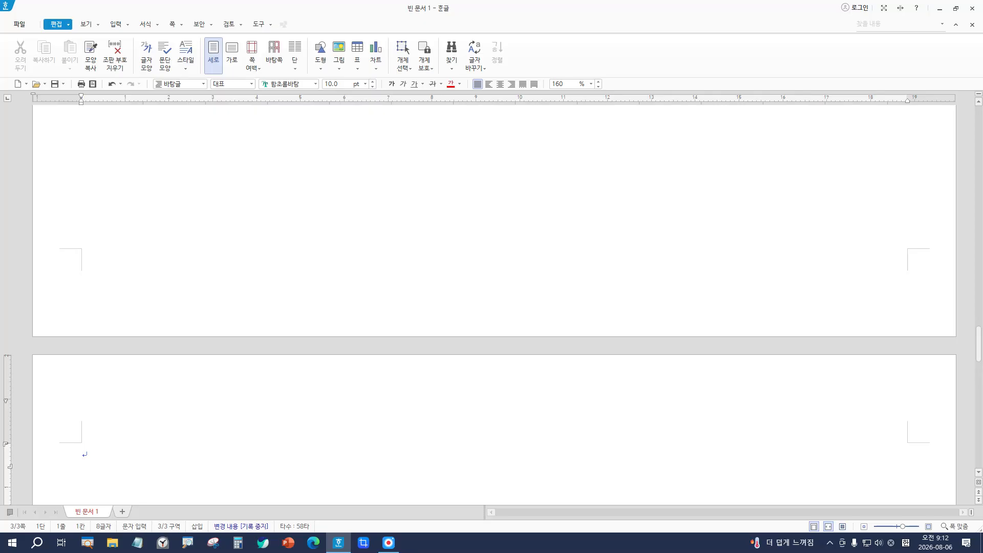
key("Hangul")
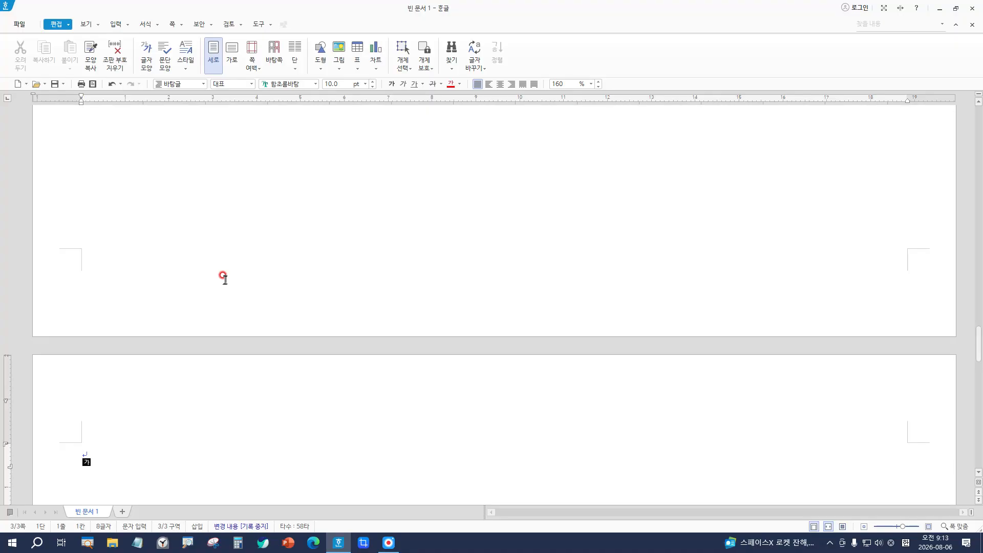
left_click(170, 450)
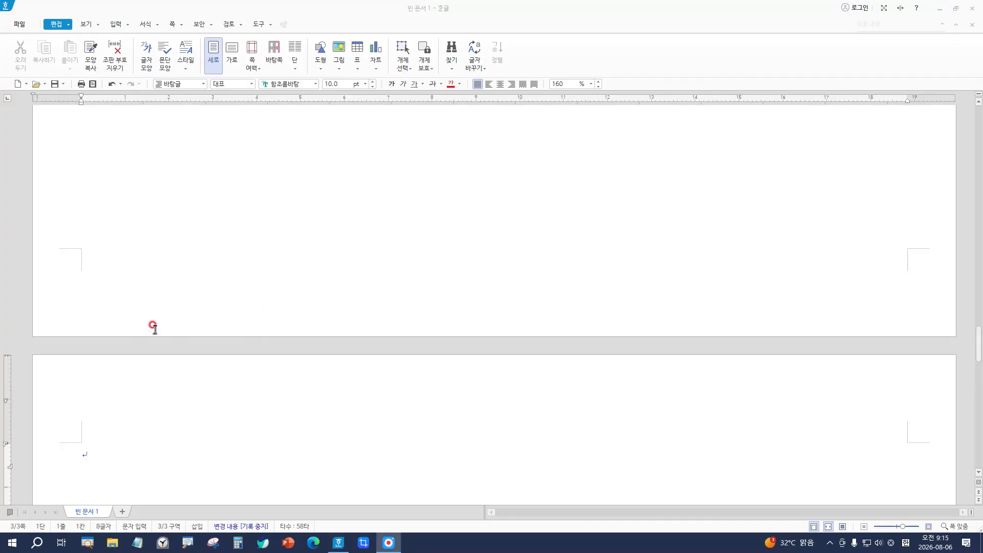
scroll(276, 394, "up", 2)
scroll(246, 384, "down", 7)
scroll(152, 269, "up", 4)
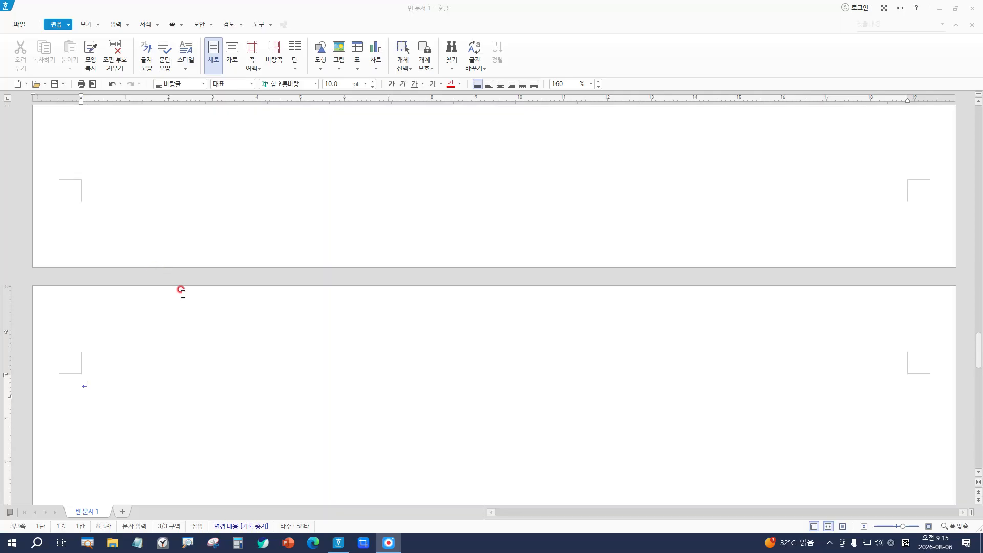
Step: Save into the ITQ folder as 한글 표준 문서 (*.hwpx), named 20260806 plus the author's name
left_click(15, 24)
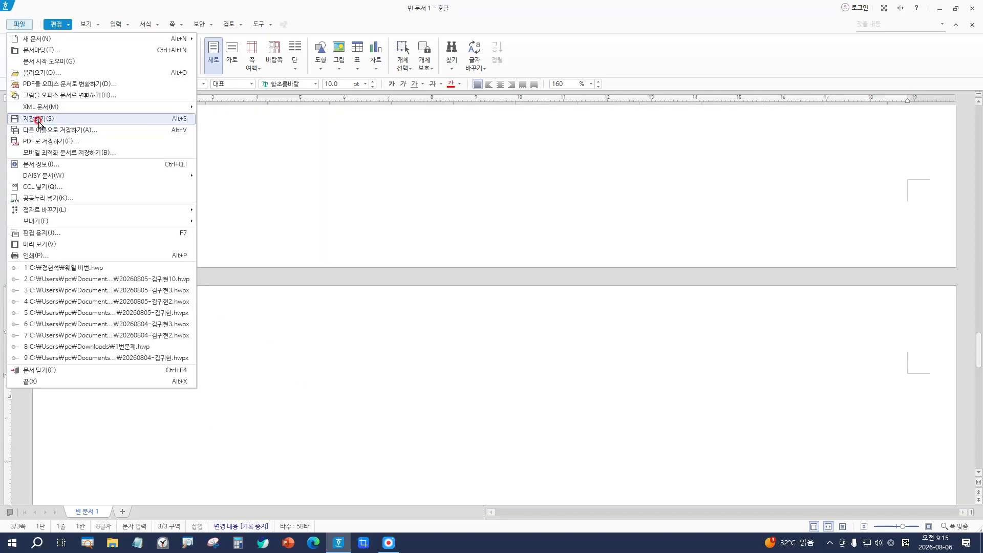
left_click(38, 121)
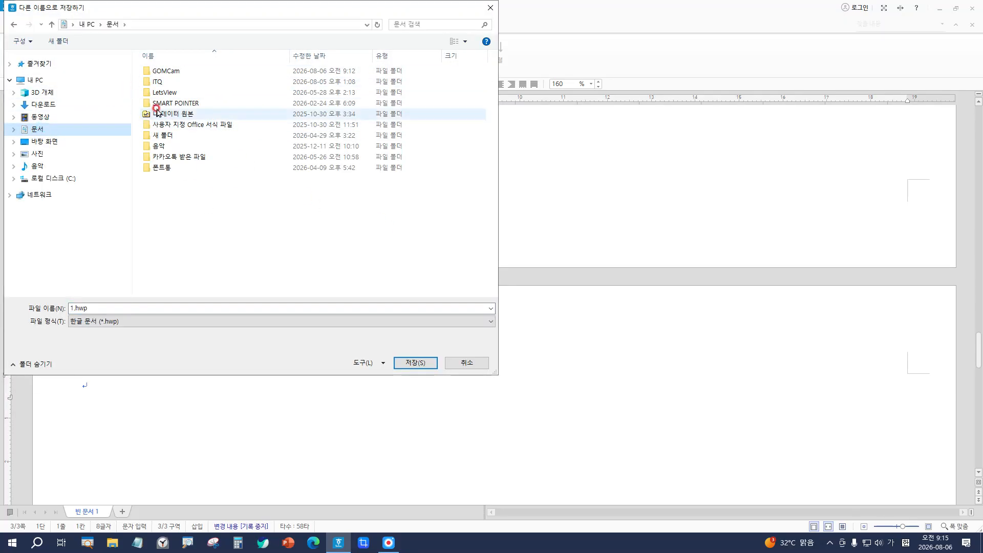
double_click(180, 83)
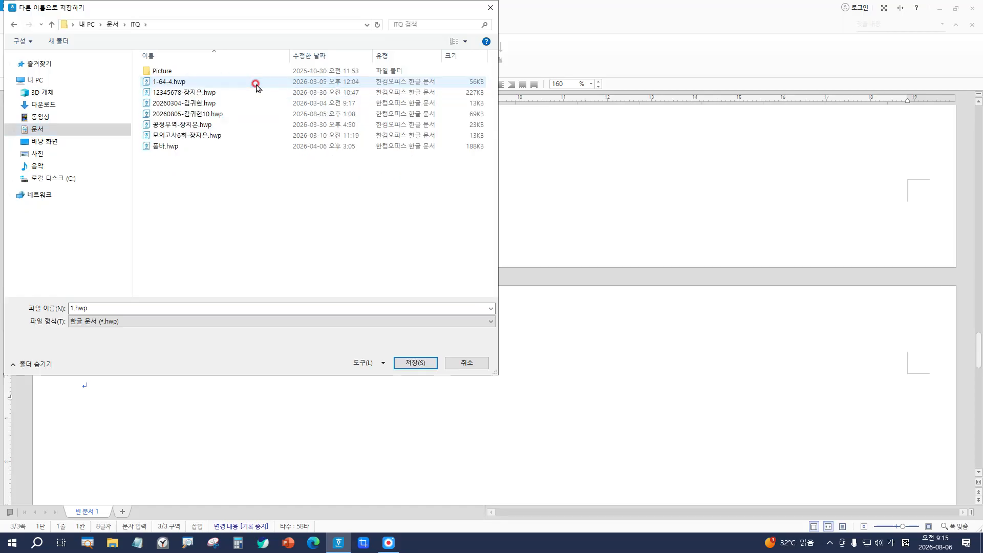
left_click(83, 309)
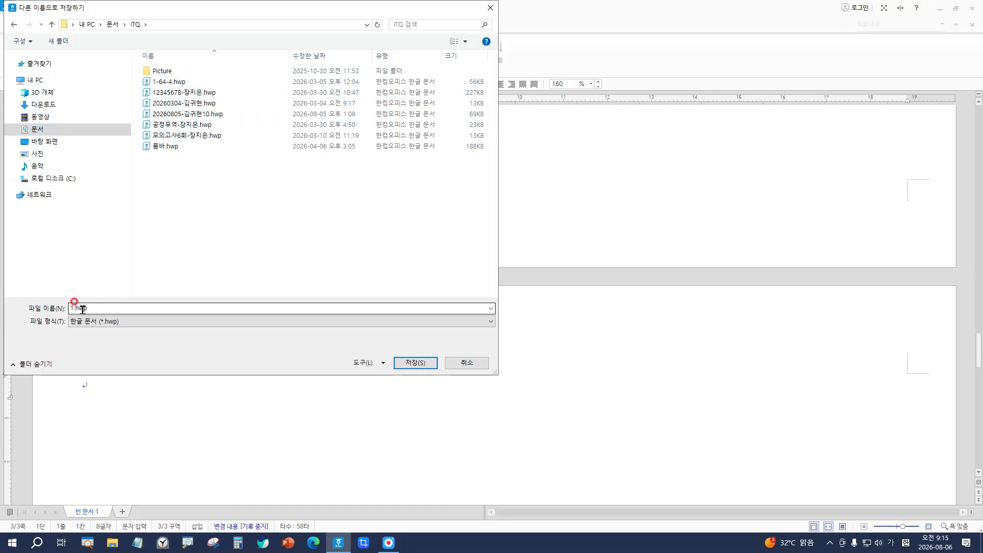
left_click(84, 309)
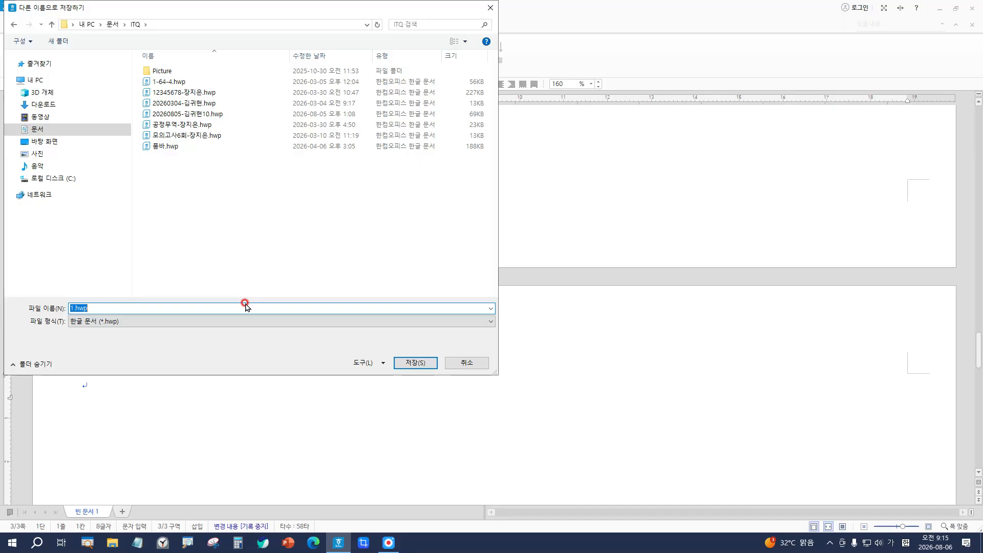
type("202")
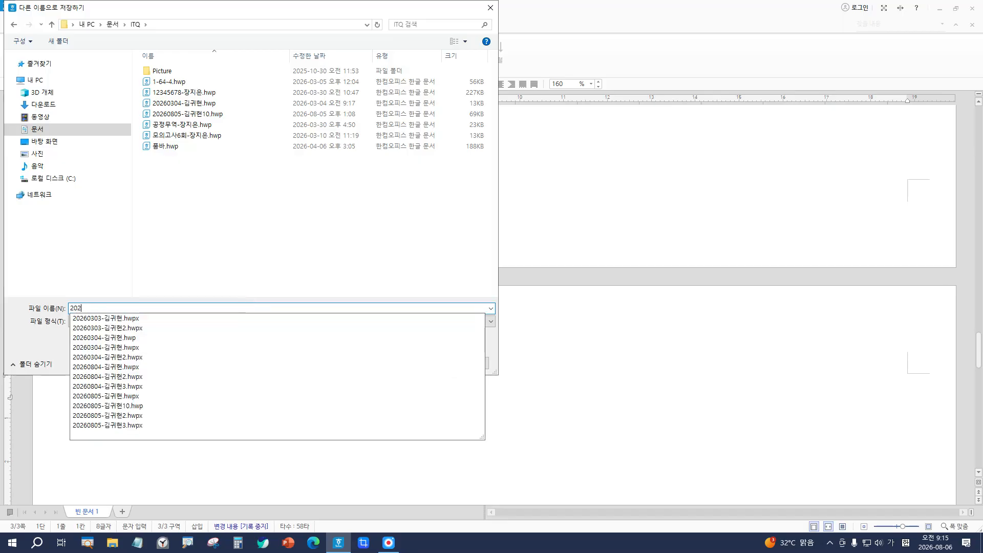
type("608")
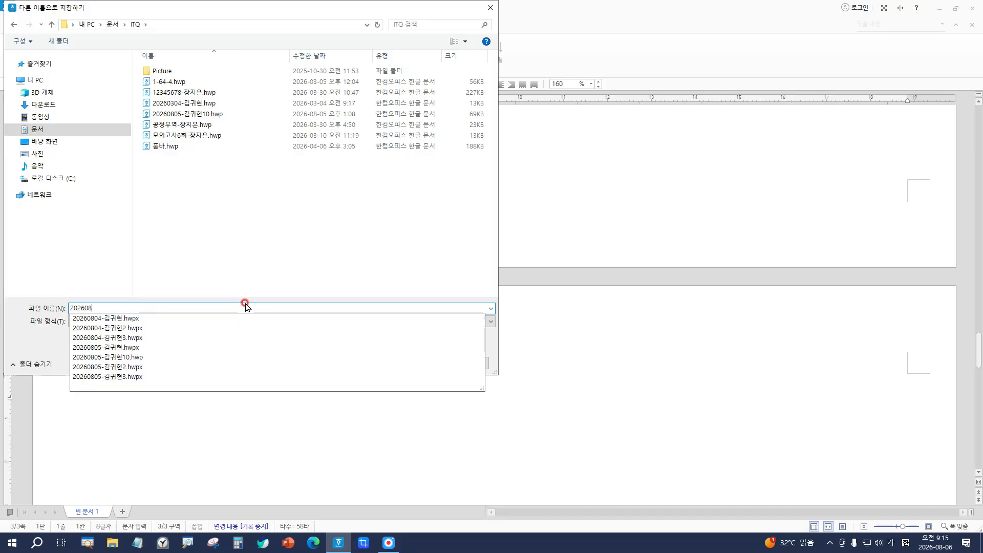
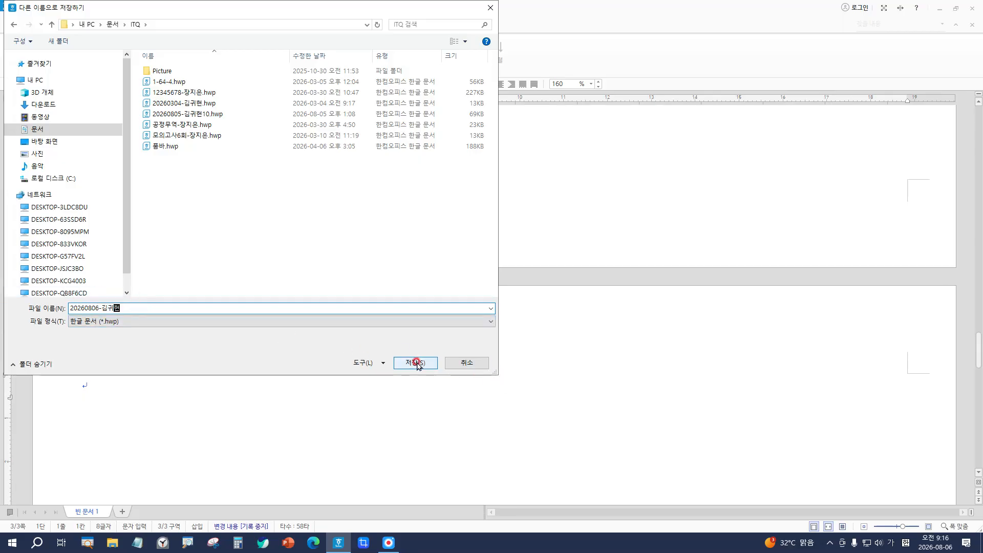
left_click(93, 322)
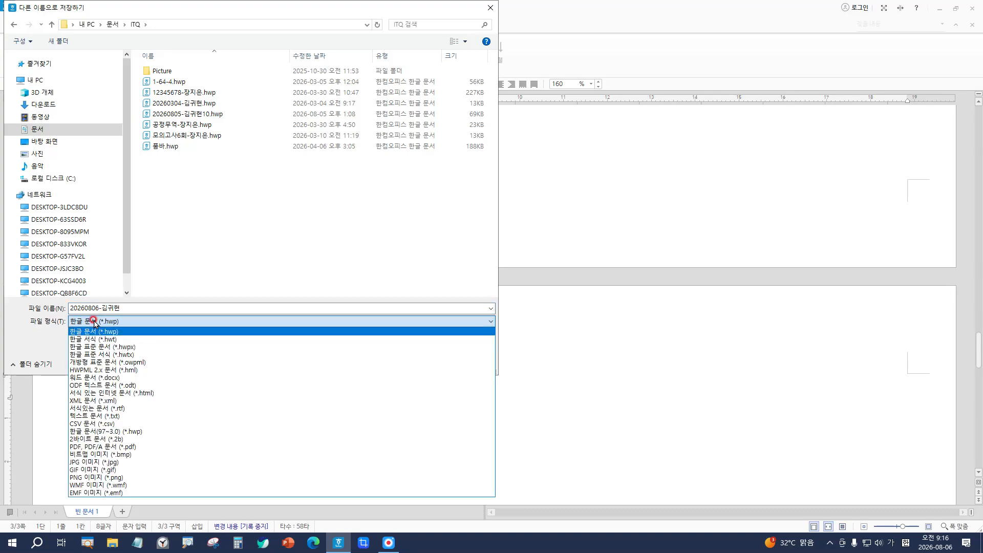
left_click(87, 348)
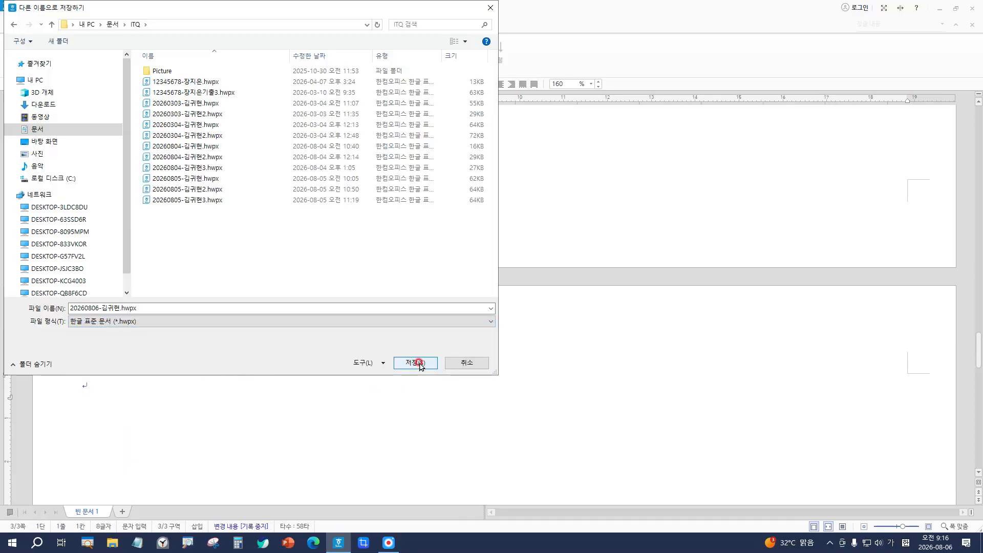
left_click(418, 363)
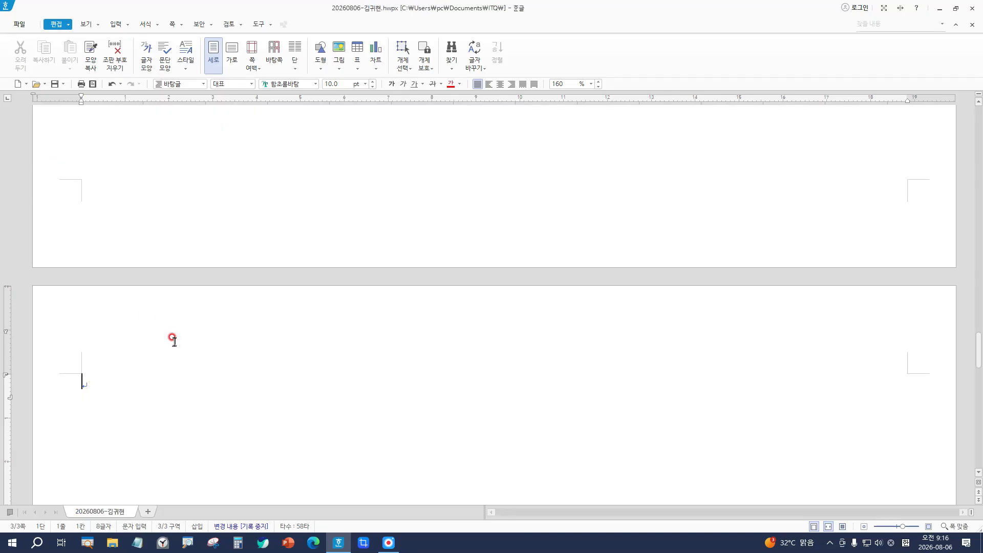
Step: Scroll back to page 2 and place the cursor on the blank line below item 3
key("Return")
type("가")
scroll(359, 425, "up", 5)
scroll(330, 419, "up", 5)
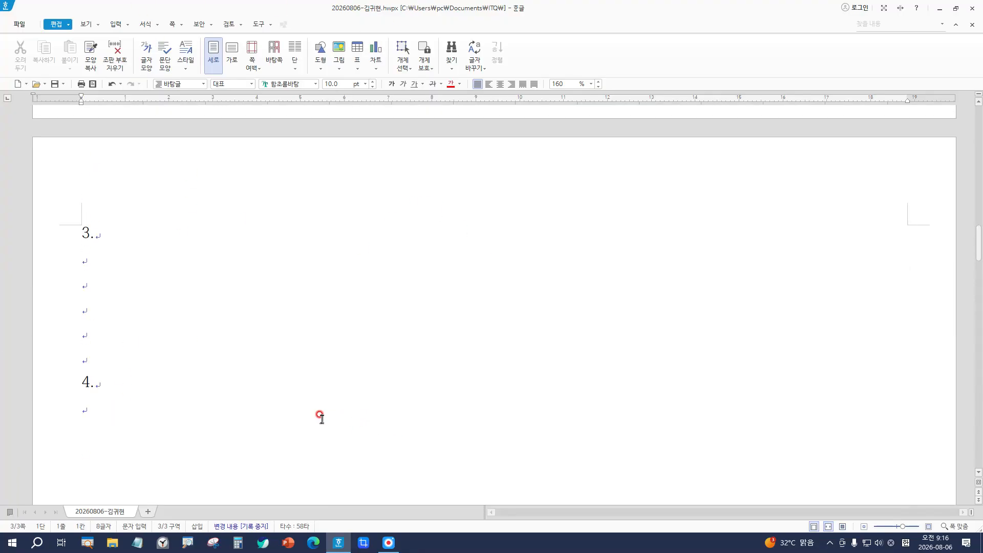
scroll(321, 418, "down", 5)
scroll(321, 419, "down", 10)
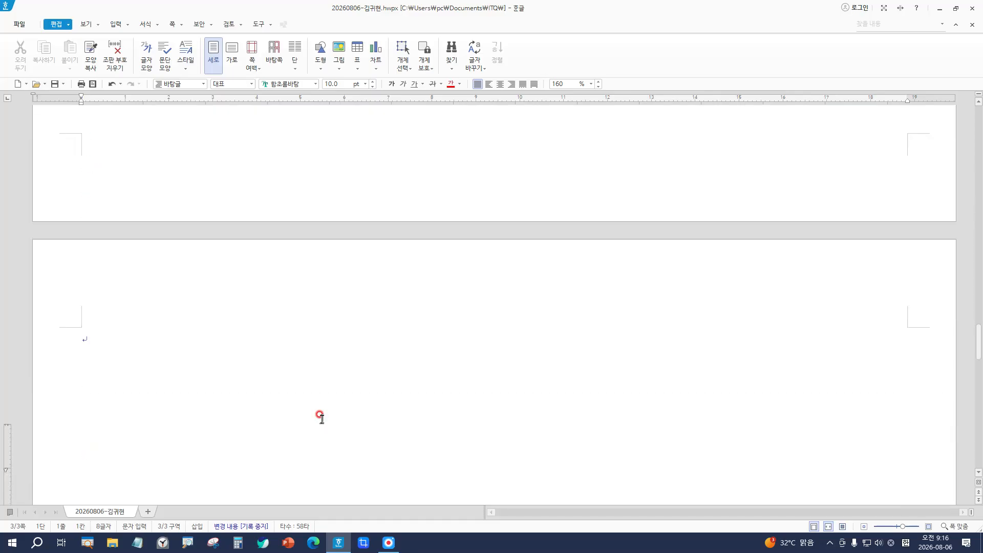
scroll(322, 418, "up", 8)
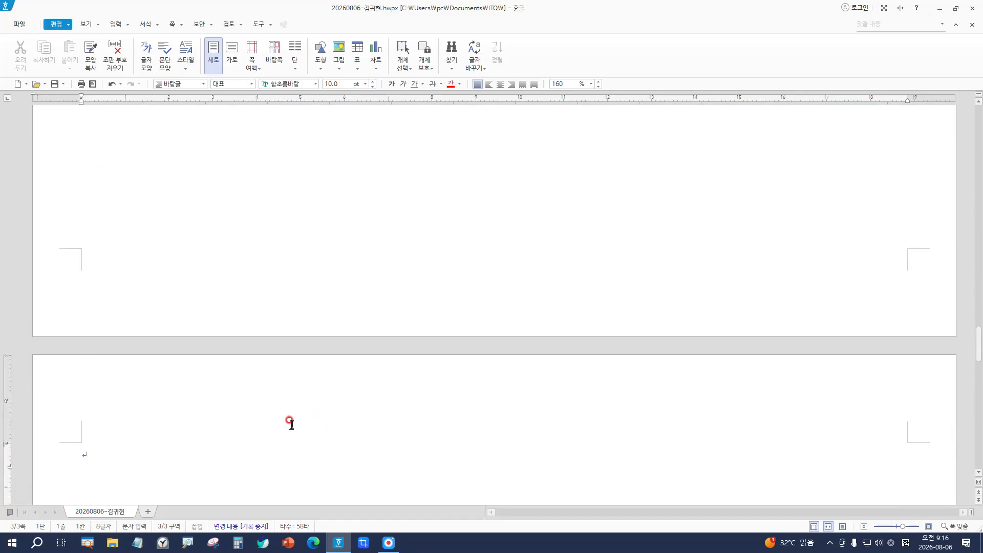
scroll(281, 422, "up", 6)
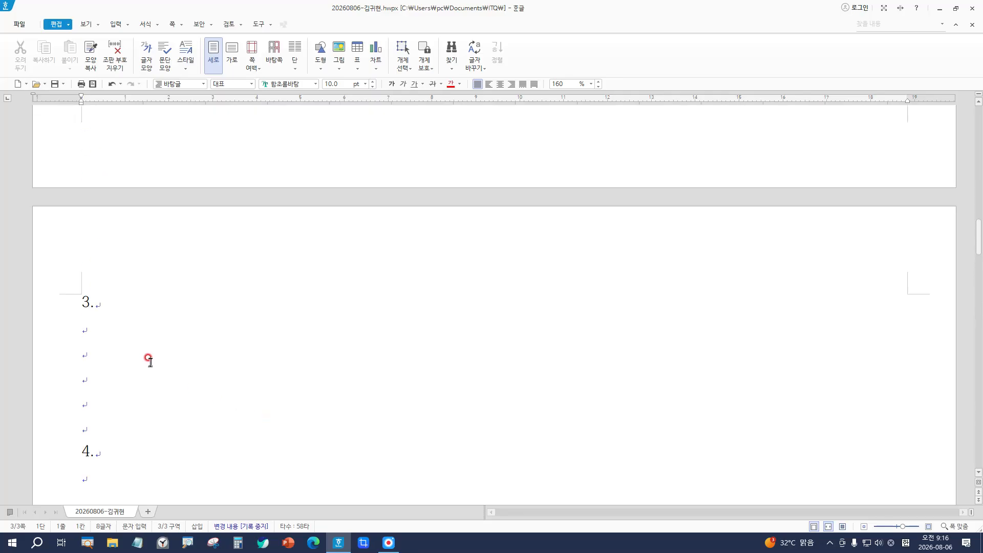
left_click(90, 321)
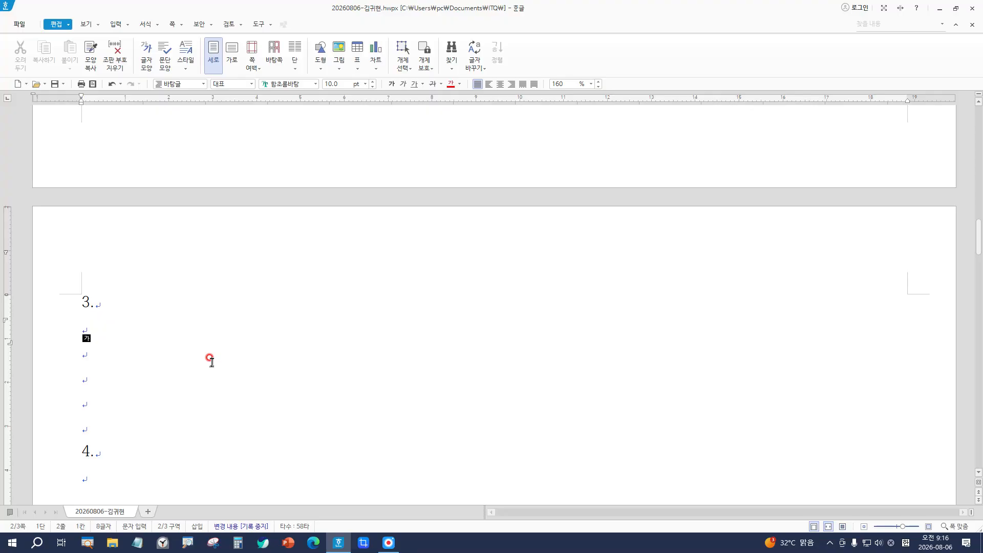
Step: Type (1) under item 3., then a tab space and (2) on the same line
left_click(83, 328)
type("(1)")
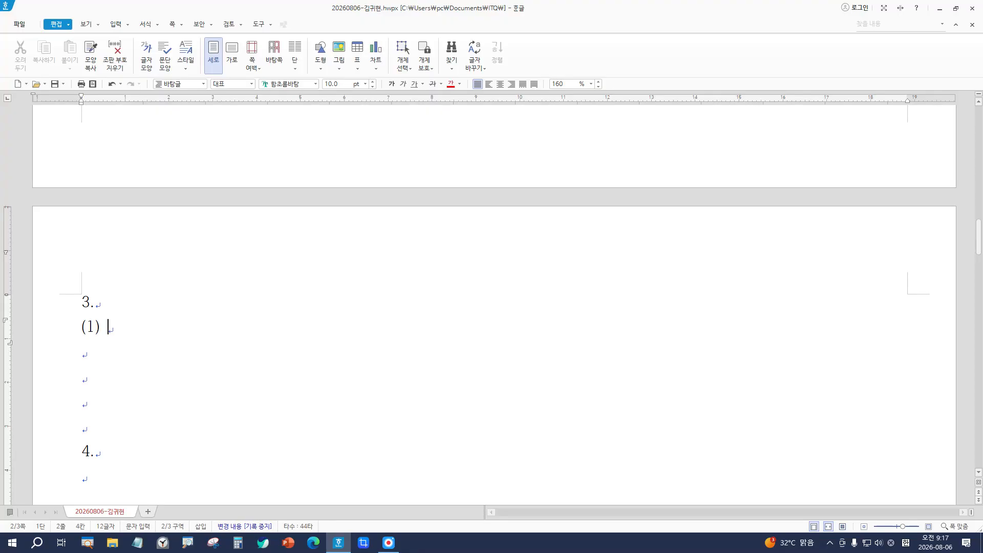
key("super+plus")
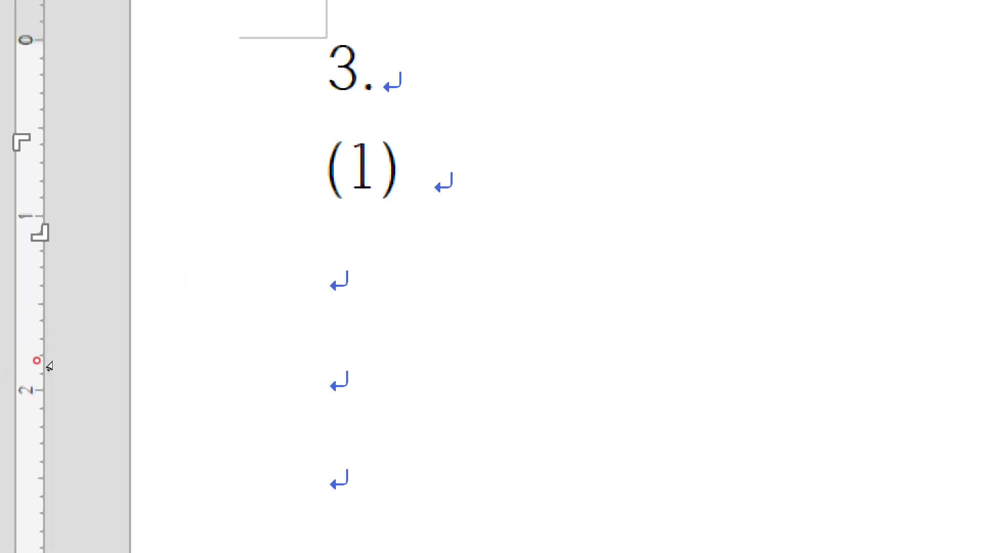
key("super+minus")
key("super+minus")
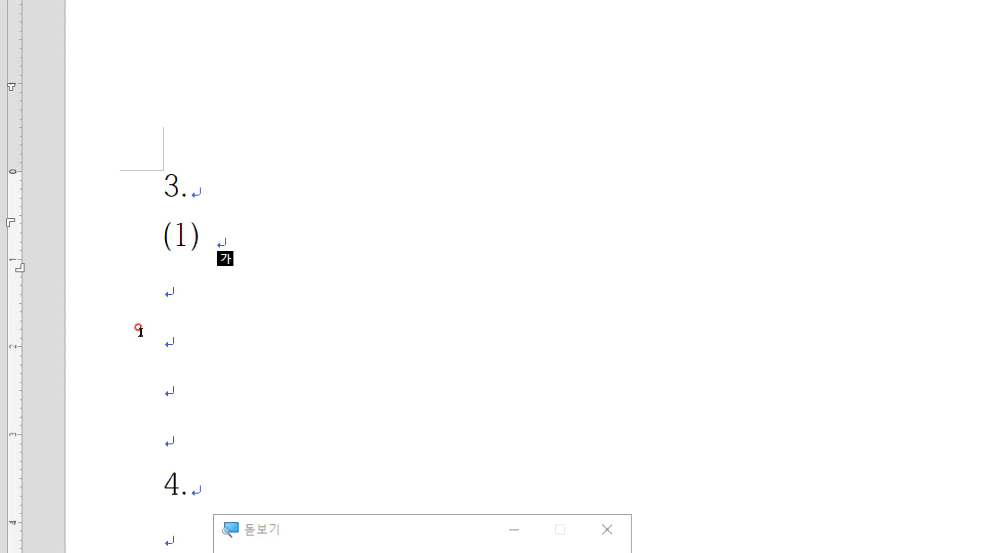
key("Tab")
key("Tab")
key("Hangul")
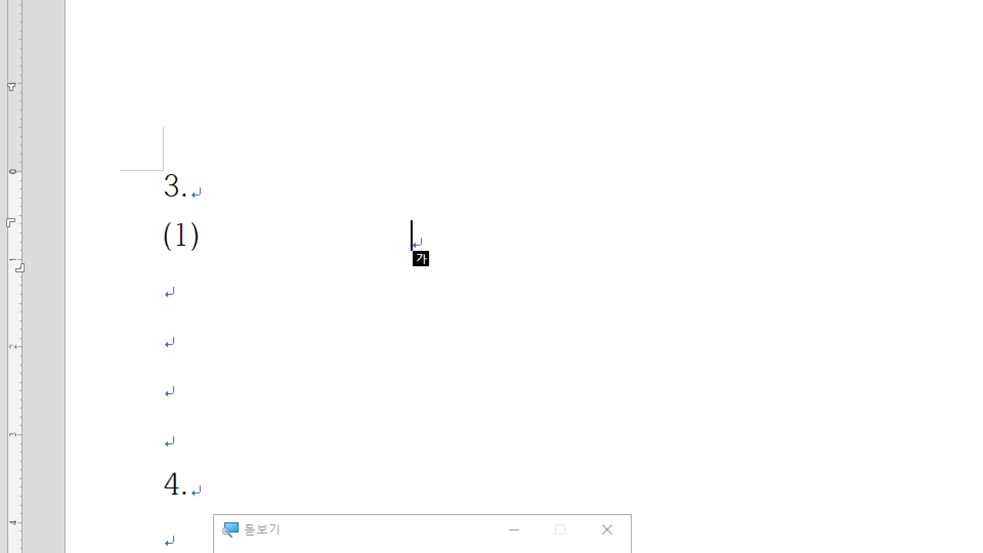
type("(2)")
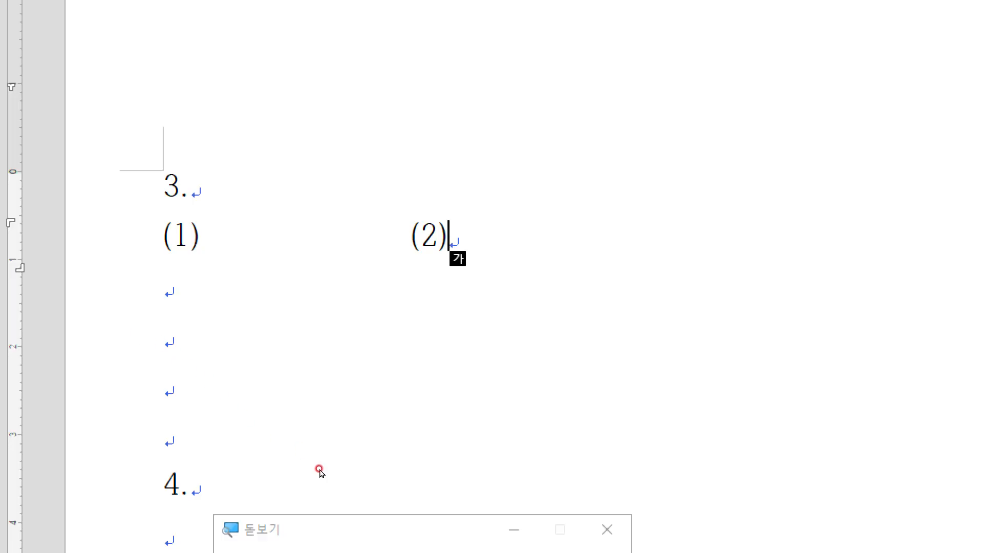
key("super+Escape")
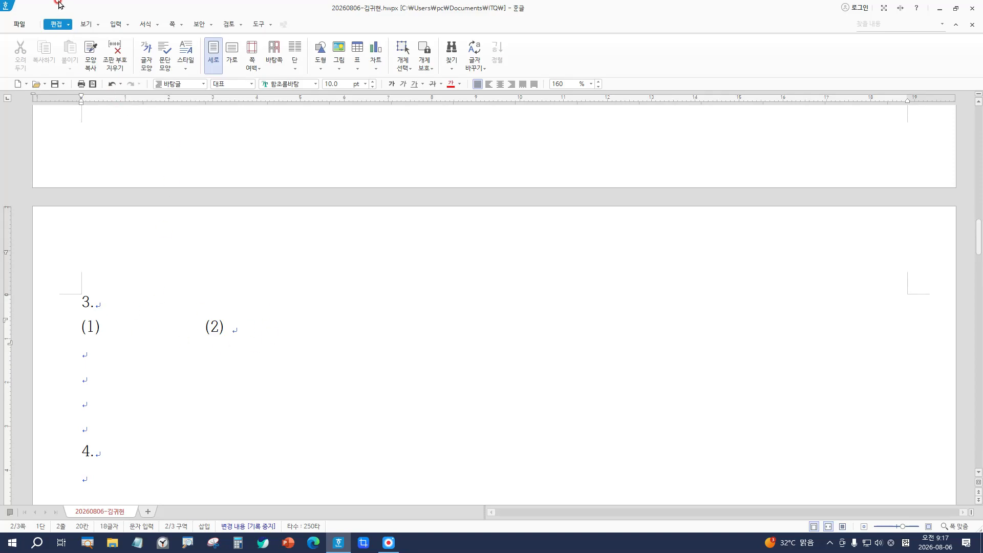
left_click(81, 25)
left_click(82, 25)
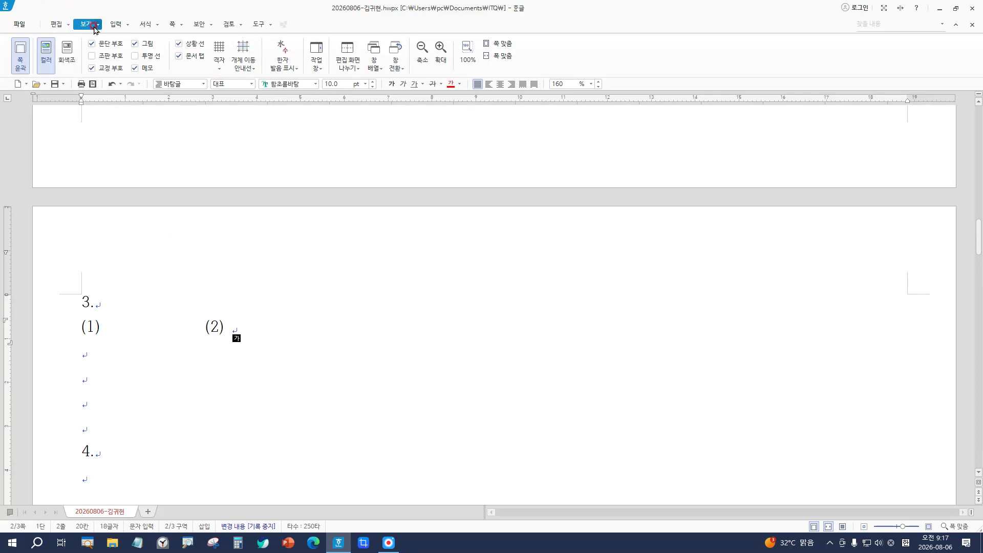
left_click(118, 58)
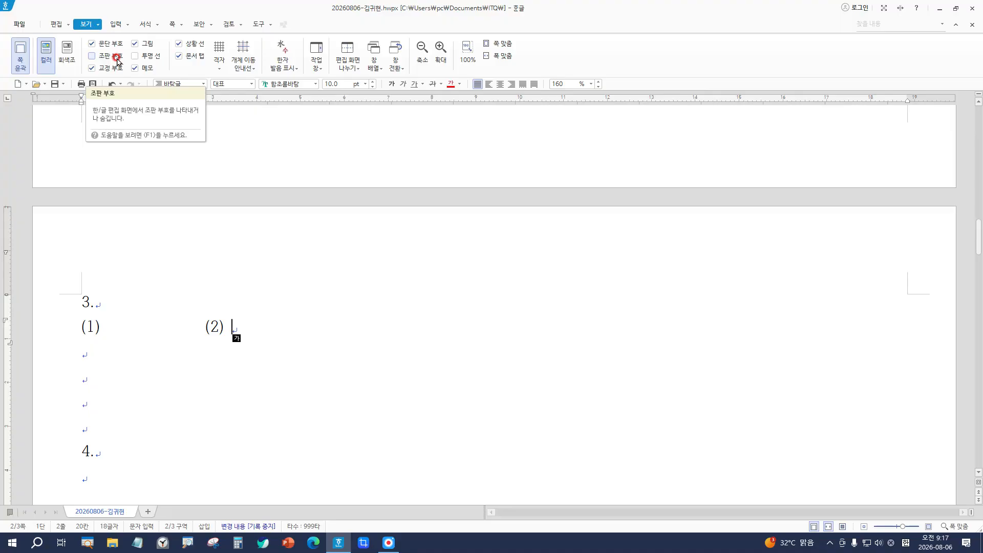
left_click(118, 58)
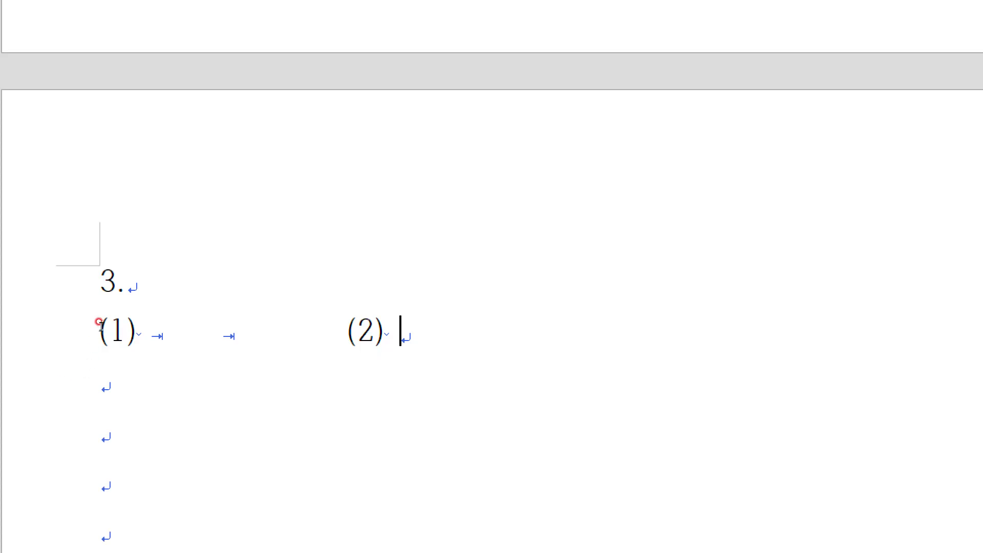
left_click(123, 329)
left_click(303, 473)
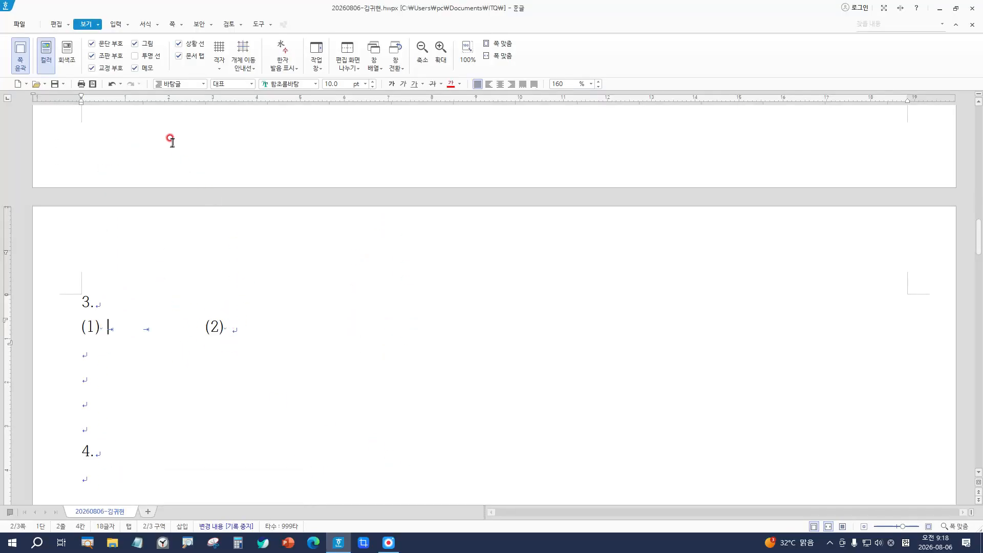
left_click(111, 56)
Step: Insert a new equation after (1) with the 입력 tab's 수식 command
left_click(115, 24)
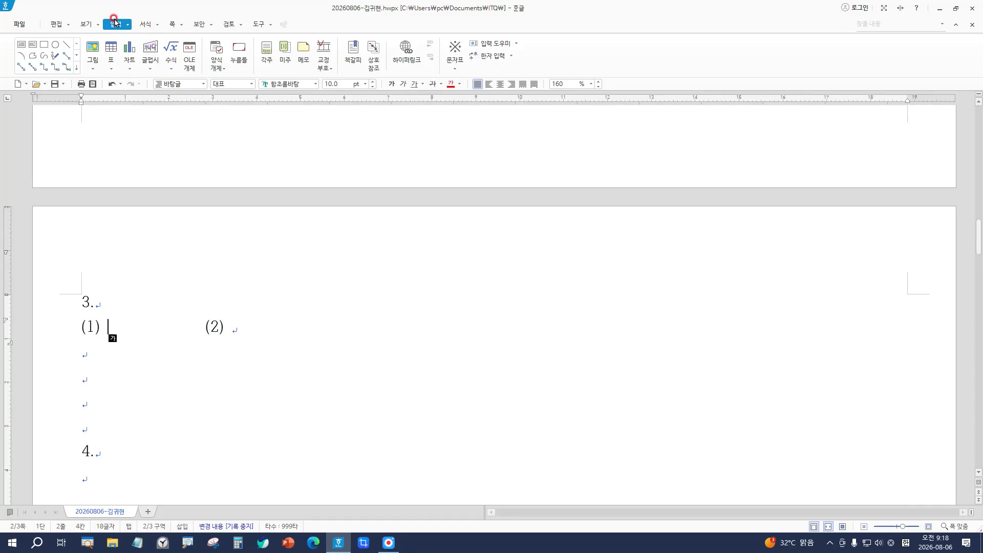
left_click(168, 55)
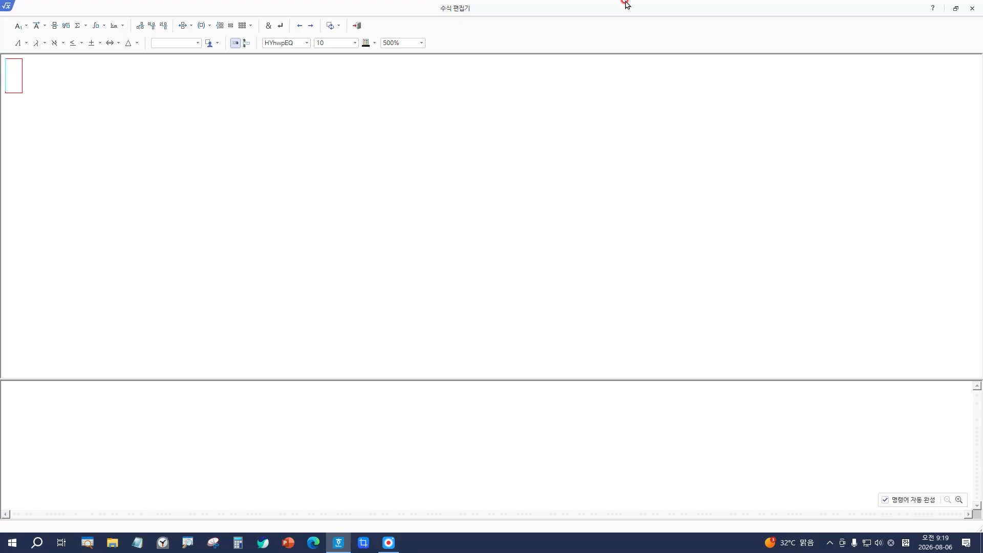
Step: Move and resize the equation editor window so it sits over the document
left_click_drag(620, 5, 389, 110)
left_click_drag(534, 458, 675, 447)
left_click_drag(337, 113, 375, 118)
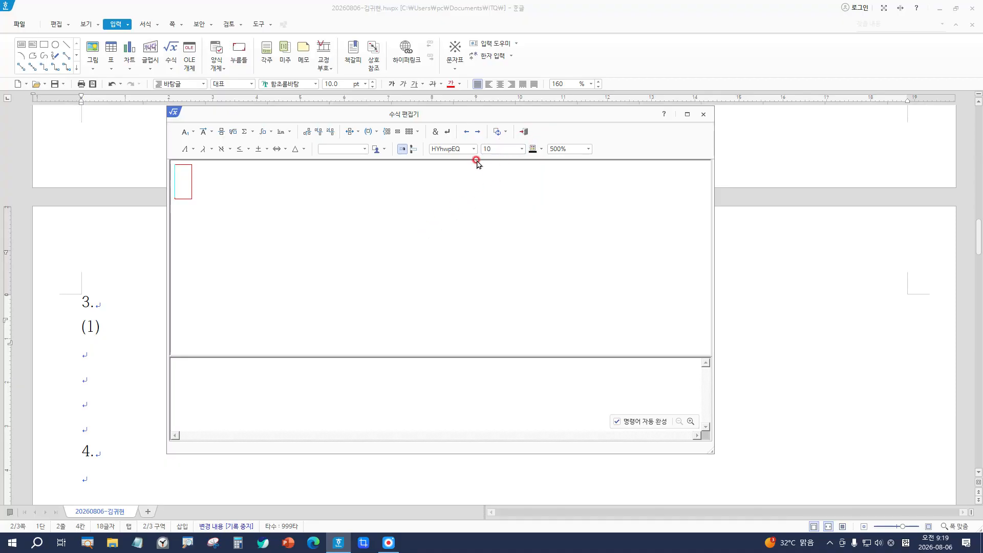
Step: Set the formula preview zoom to 500%
left_click(579, 149)
left_click(616, 155)
left_click(565, 149)
left_click(567, 159)
left_click(578, 149)
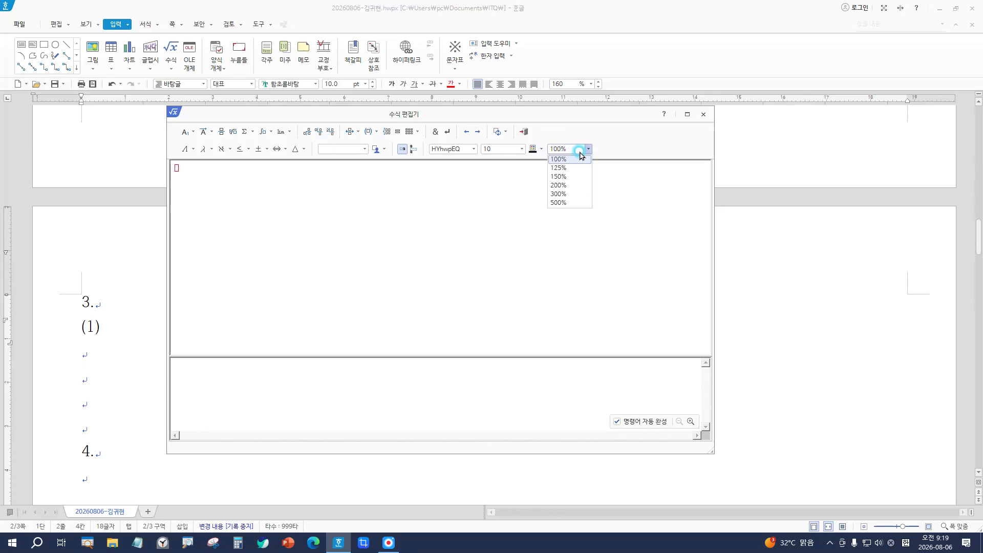
left_click(558, 203)
left_click(564, 149)
left_click(564, 202)
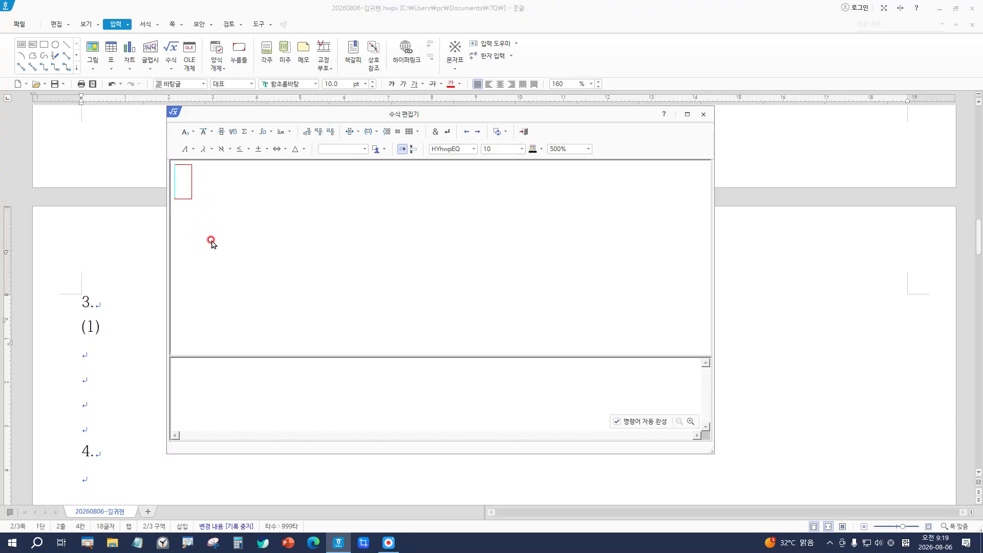
Step: Enter 1 + √3 = with 3 inside the root sign, deleting the stray letters
type("1+")
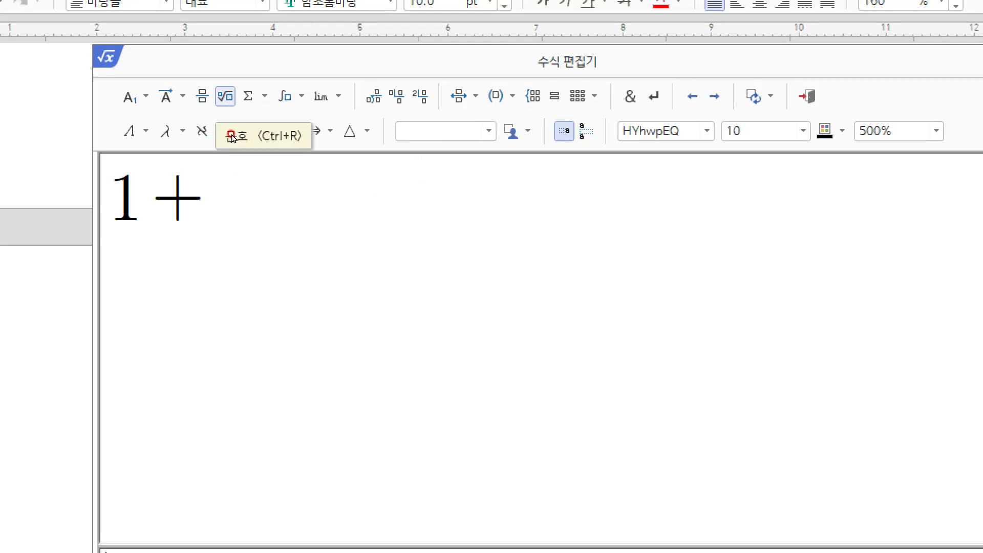
left_click(234, 134)
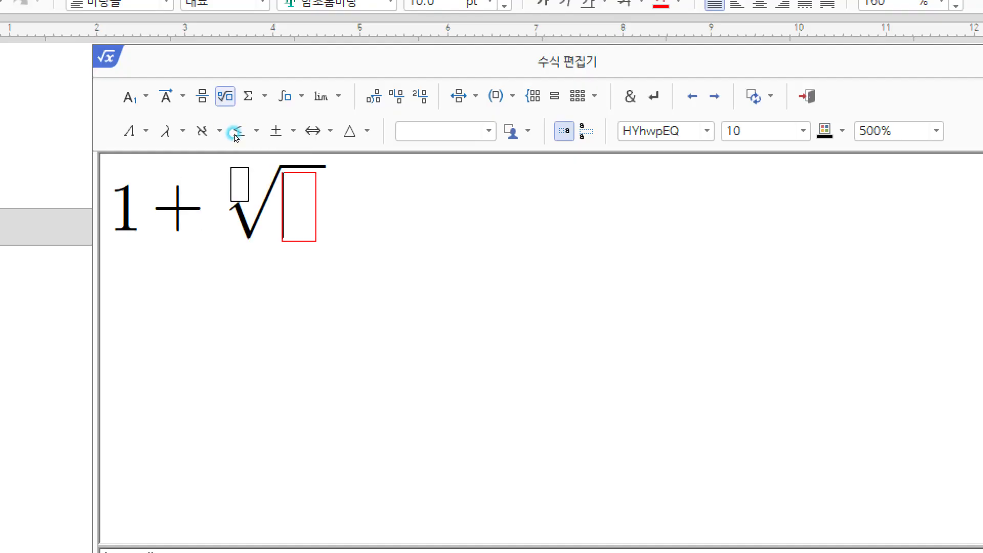
left_click(238, 180)
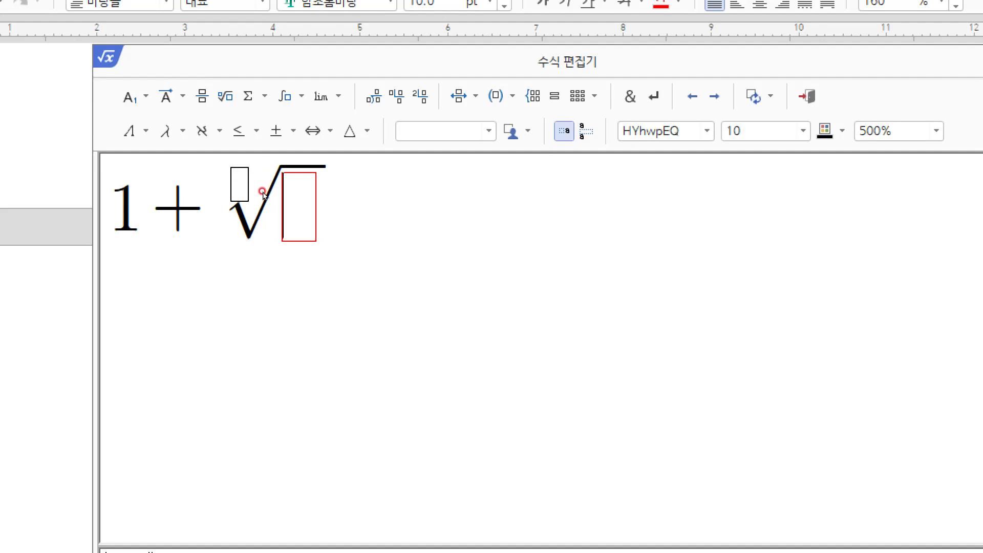
type("3")
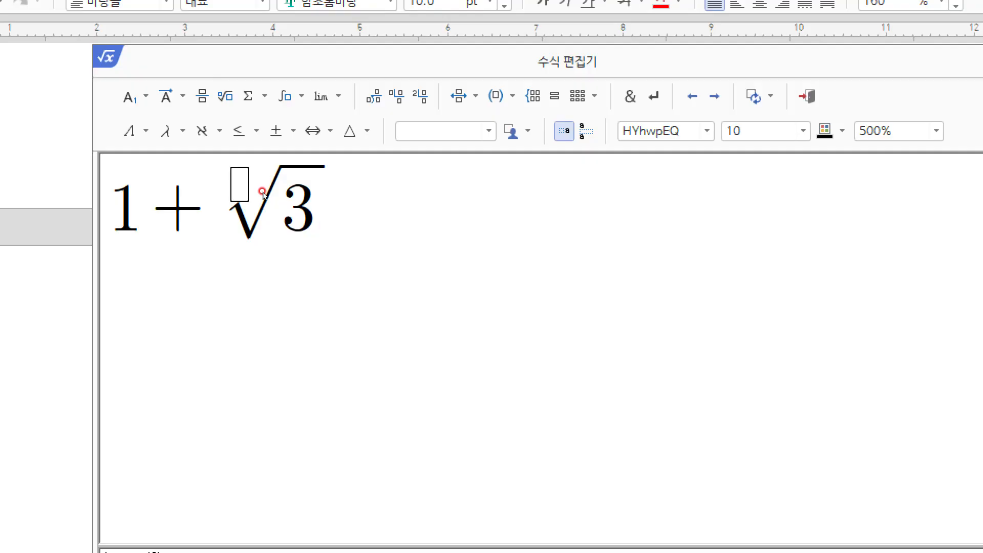
type("rmfff")
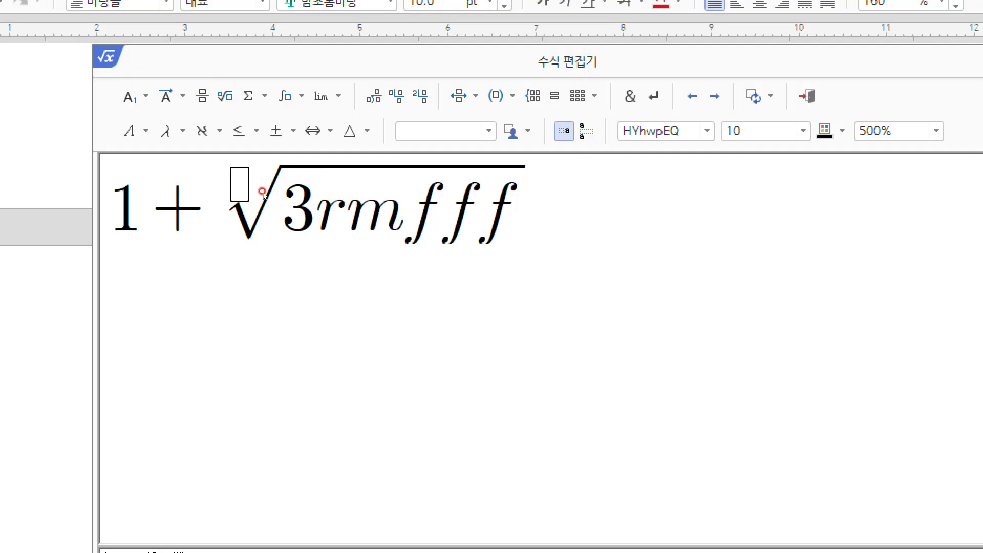
key("BackSpace")
key("BackSpace")
key("BackSpace")
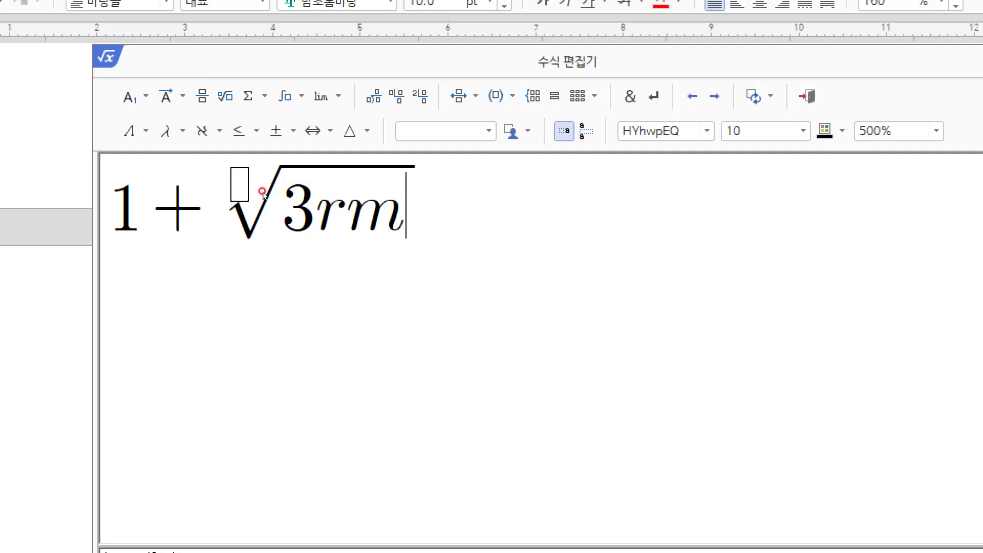
key("BackSpace")
key("BackSpace")
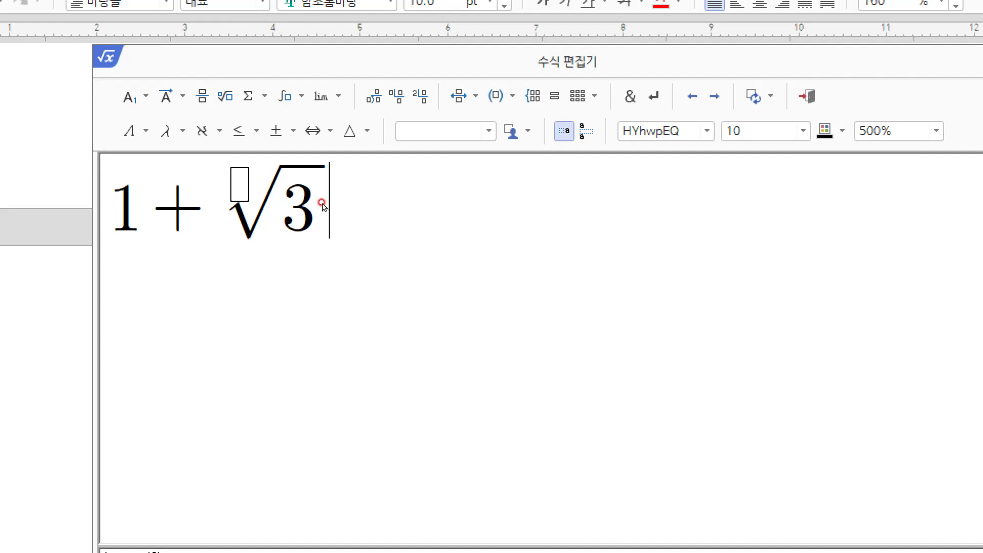
type("=")
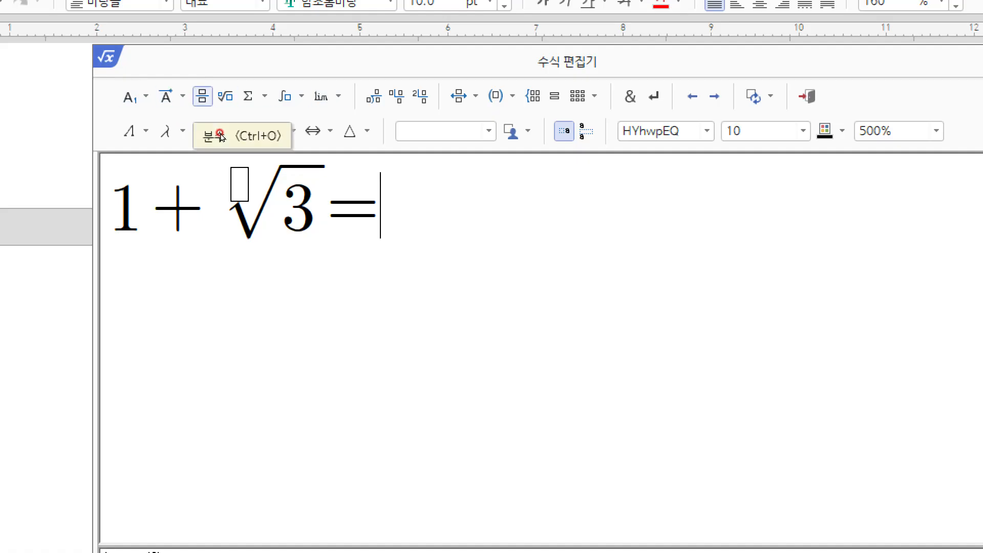
Step: Insert a fraction after = and type x³ − ( in its numerator
key("ctrl+o")
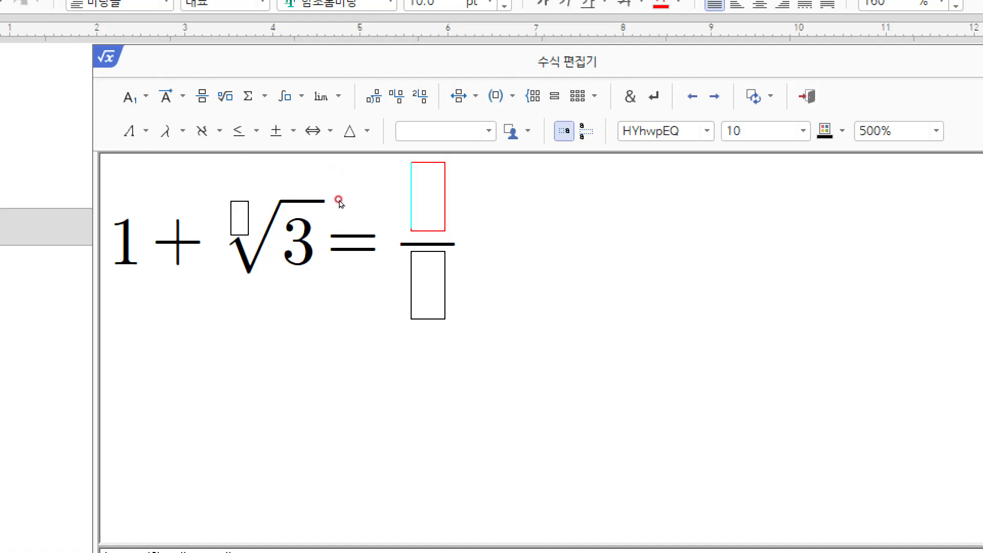
type("x")
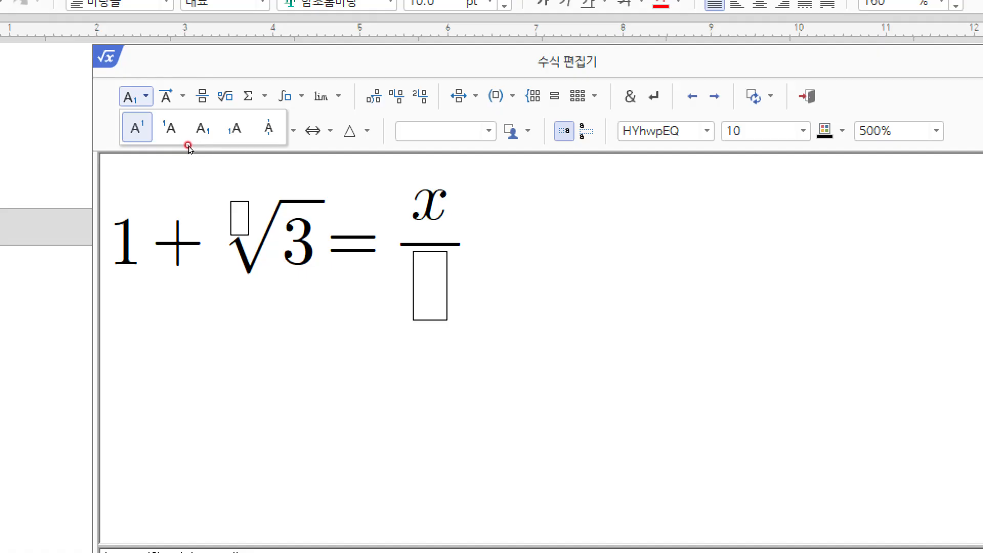
key("Return")
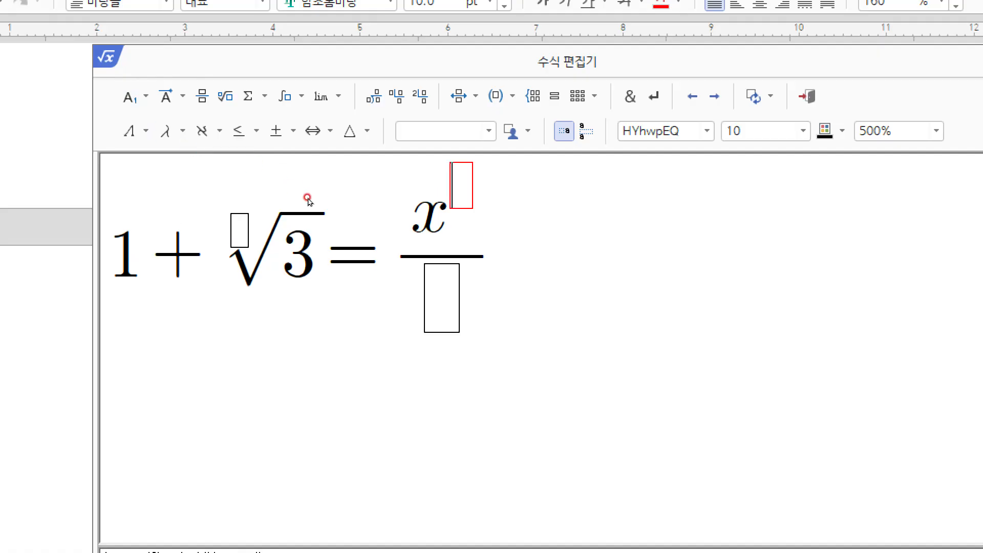
type("3")
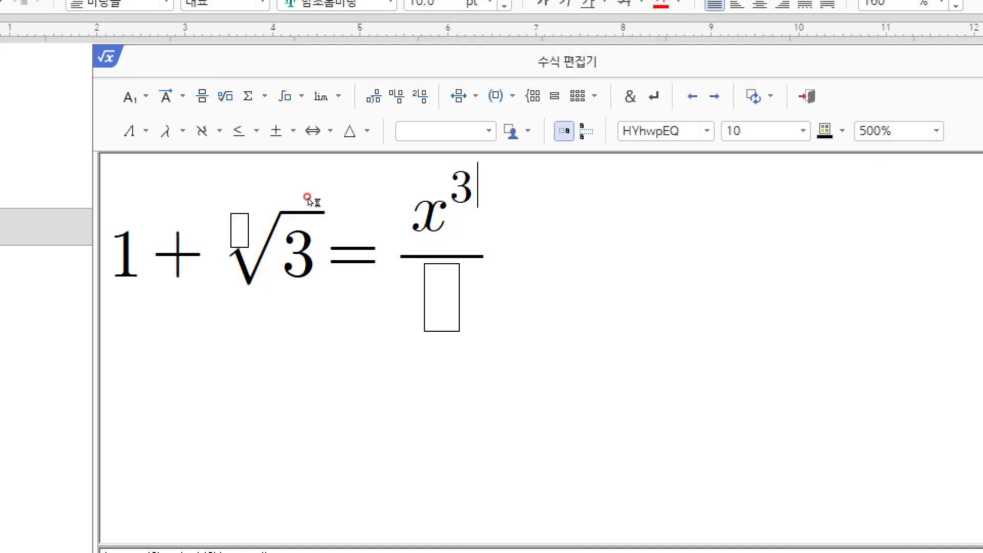
left_click(192, 140)
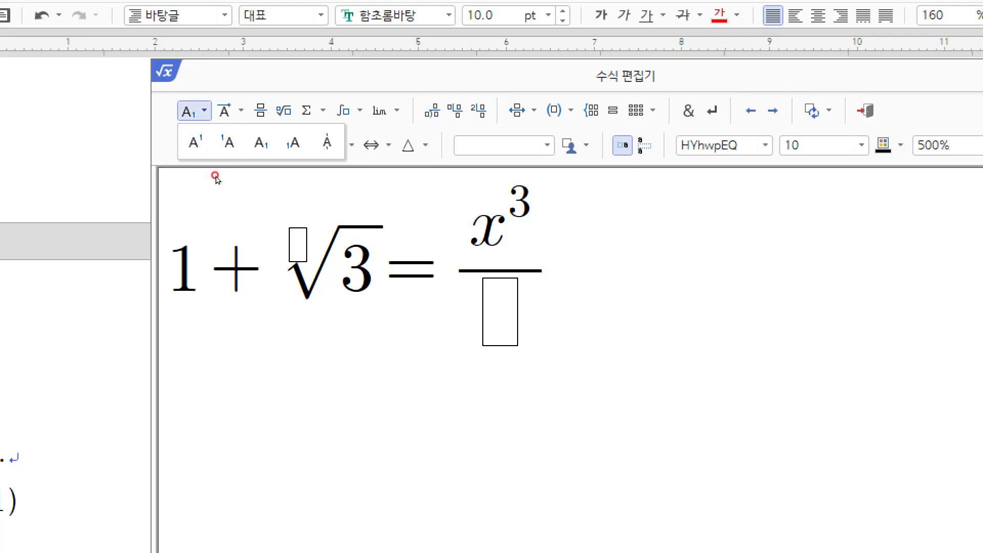
left_click(360, 180)
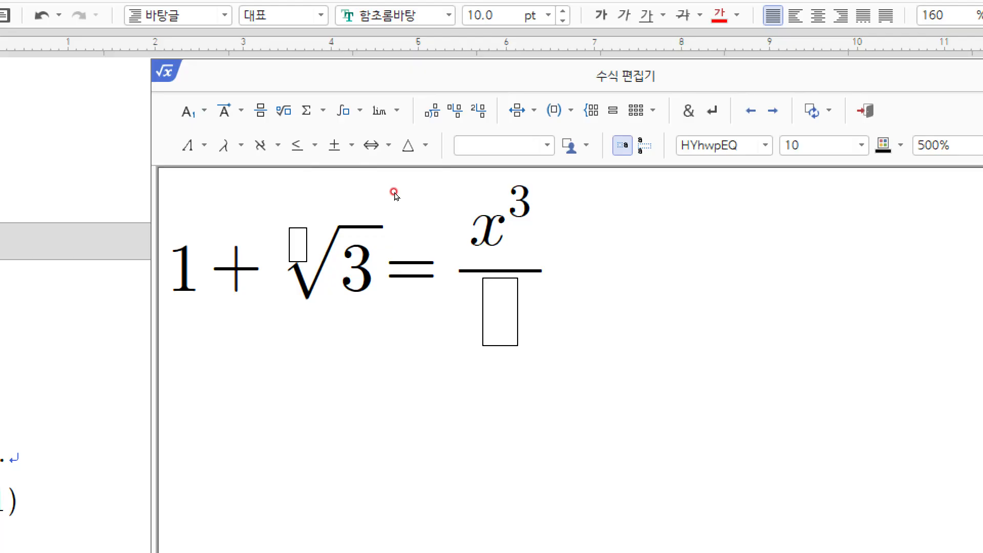
key("Left")
key("Up")
type("-(")
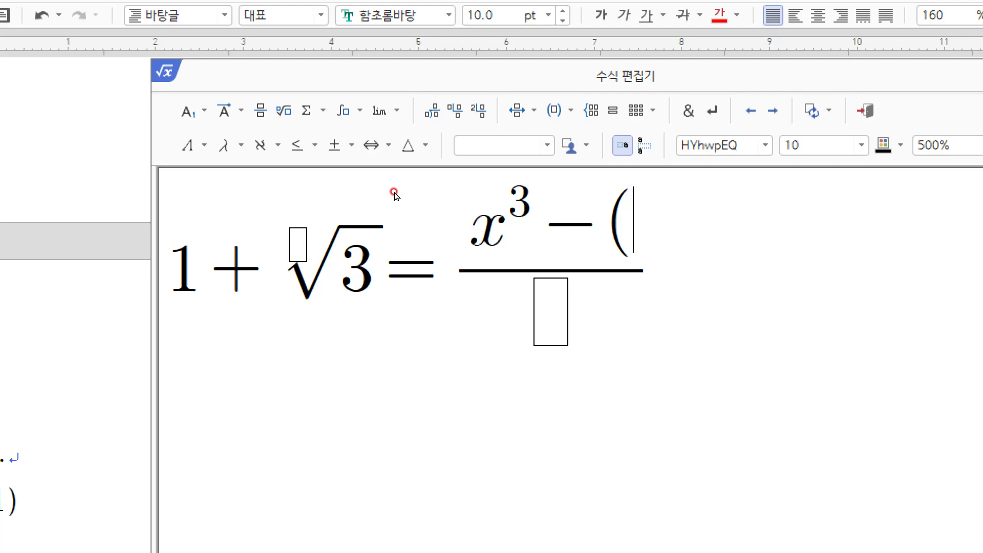
Step: Complete the numerator bracket as (2x + 5), removing a stray minus sign
type("x-")
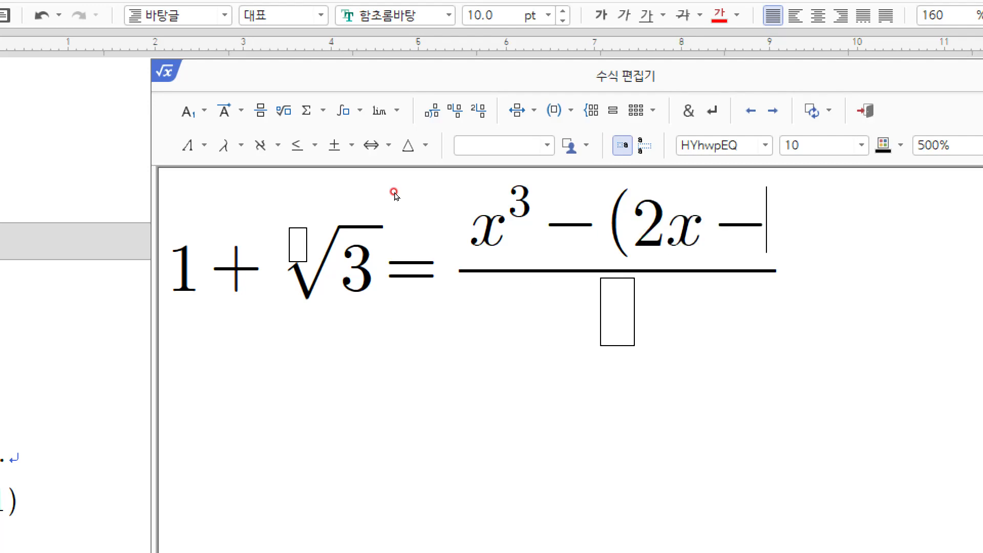
key("BackSpace")
type("+5)")
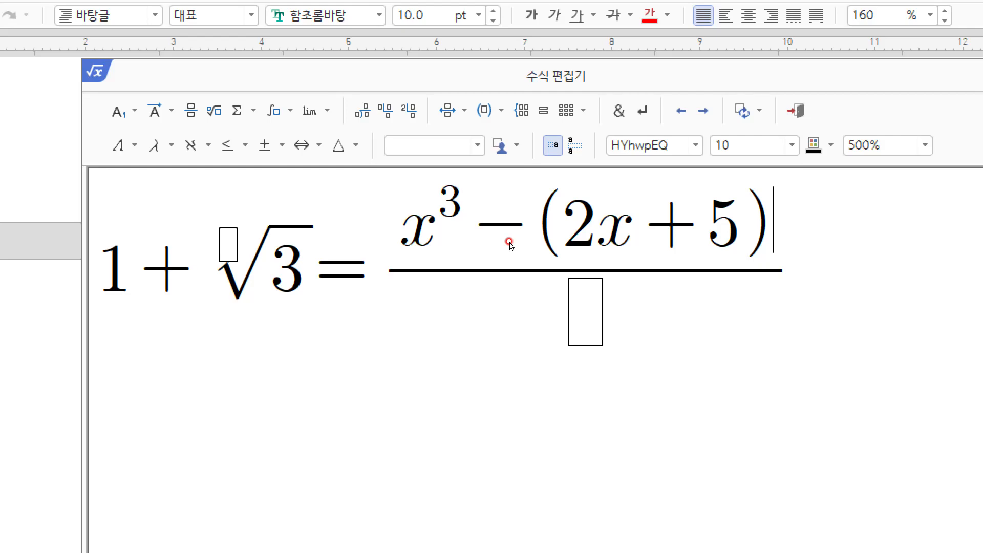
Step: Give the (2x + 5) bracket exponent 2 and enter x as the denominator
left_click(135, 110)
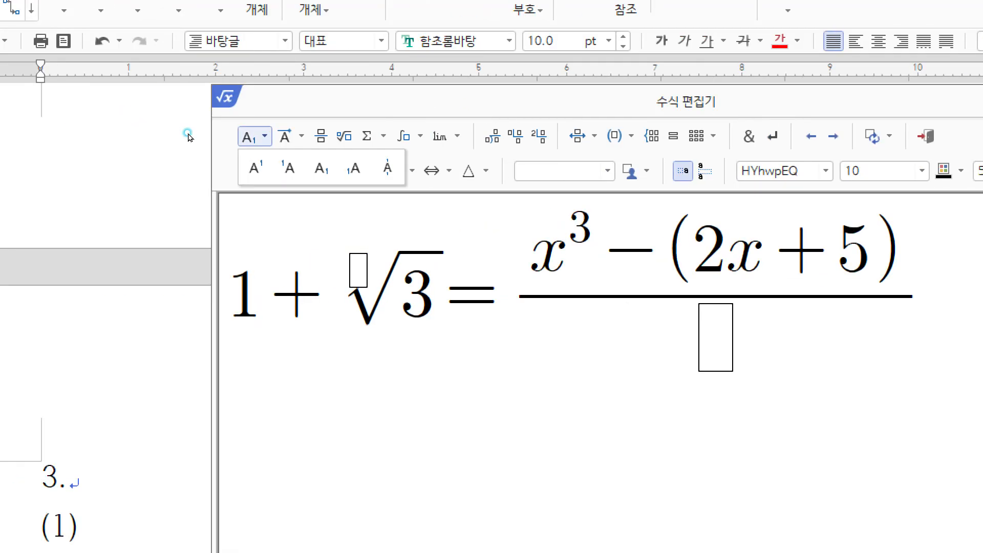
left_click(265, 160)
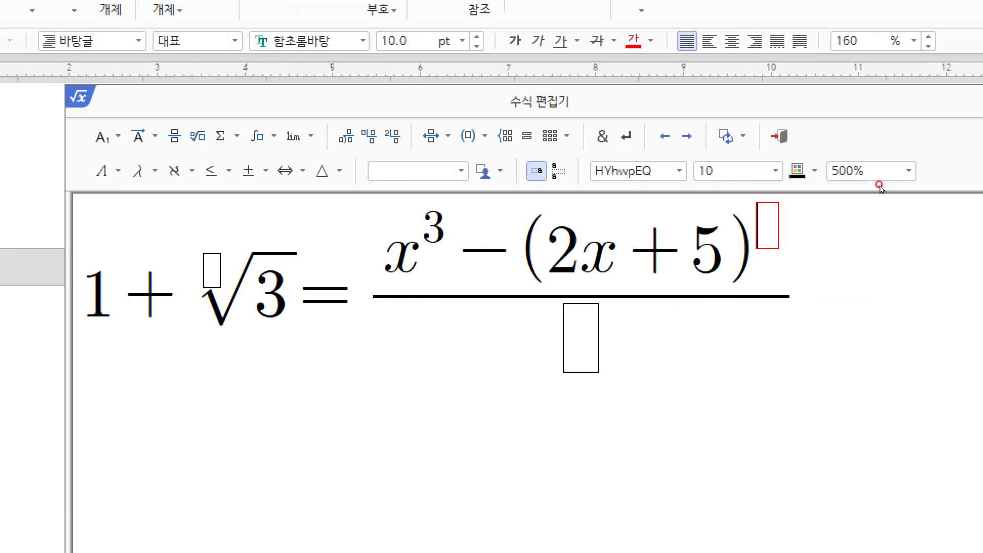
type("2")
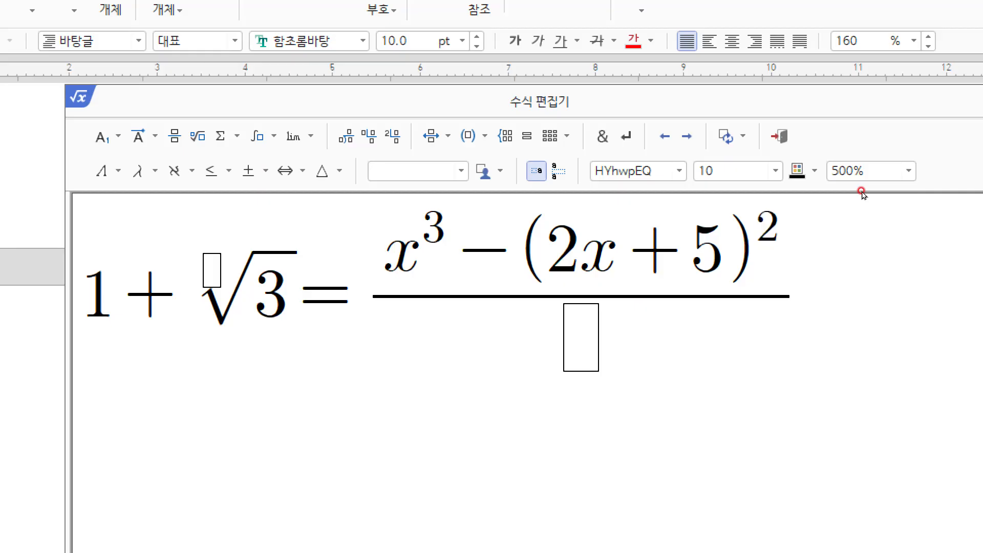
key("Tab")
type("x")
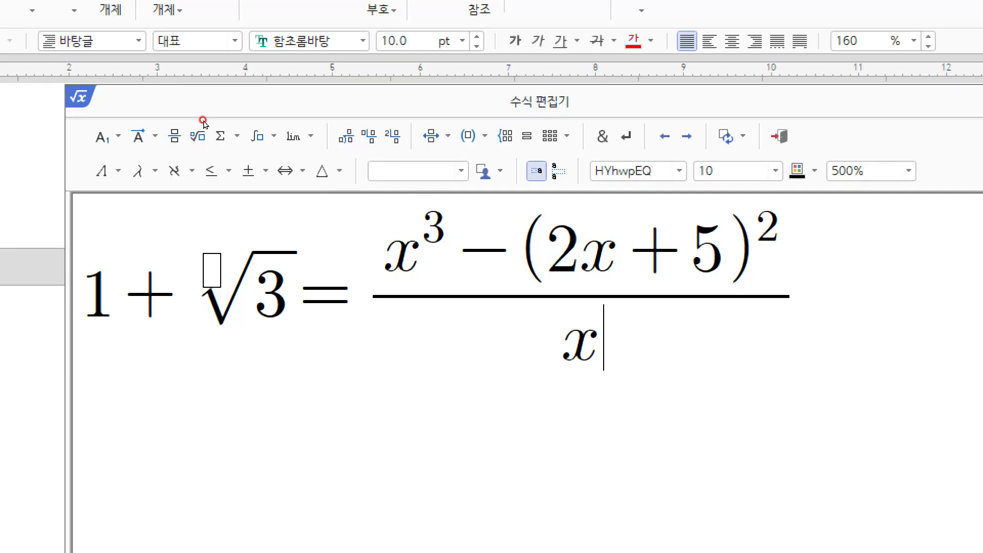
left_click(118, 136)
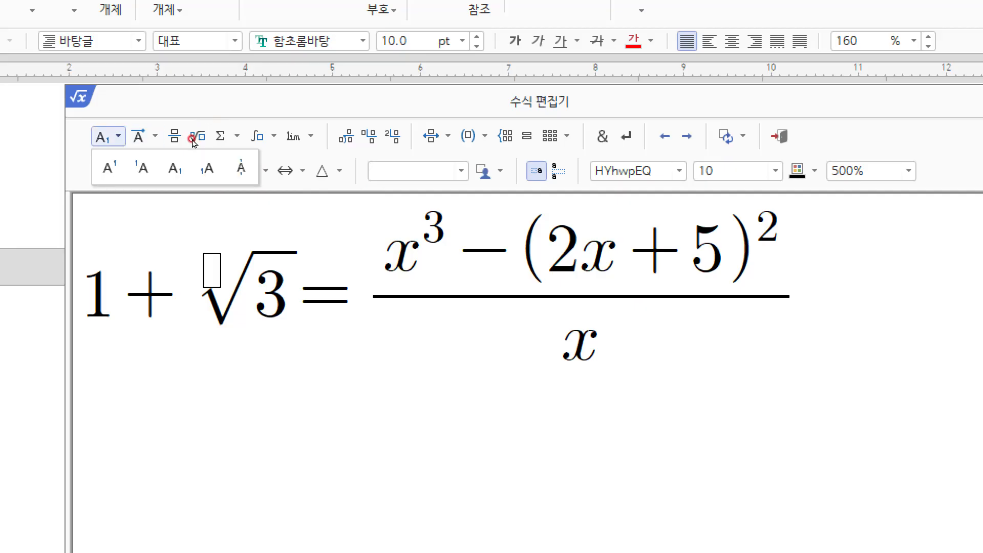
left_click(193, 131)
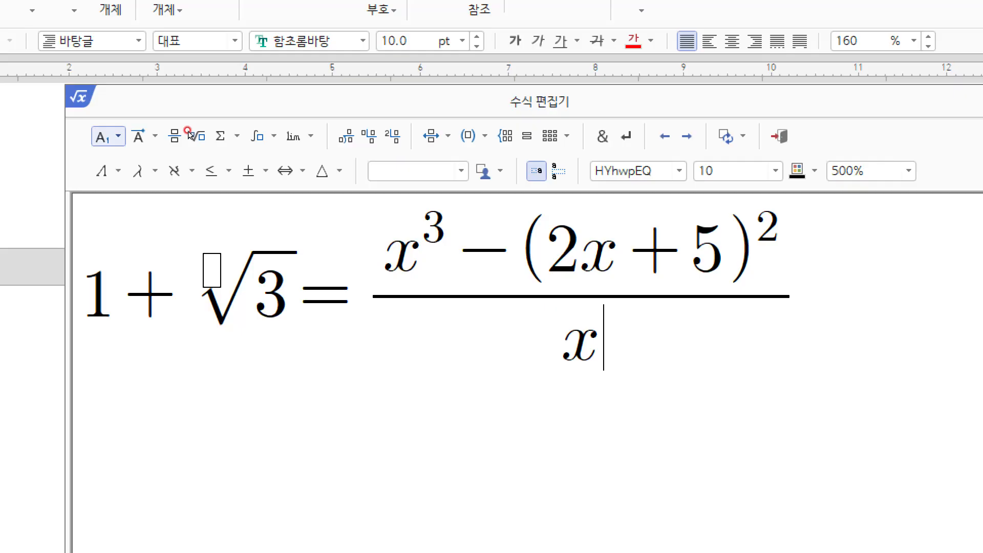
Step: Give the denominator's x a superscript 3, then type −(x − 2) after it
key("Down")
key("Down")
left_click(187, 149)
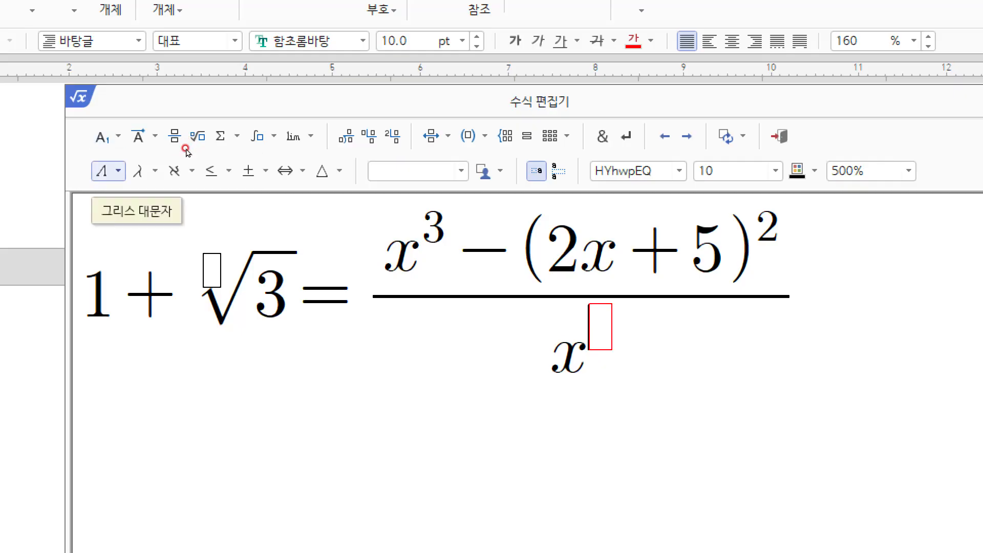
type("3")
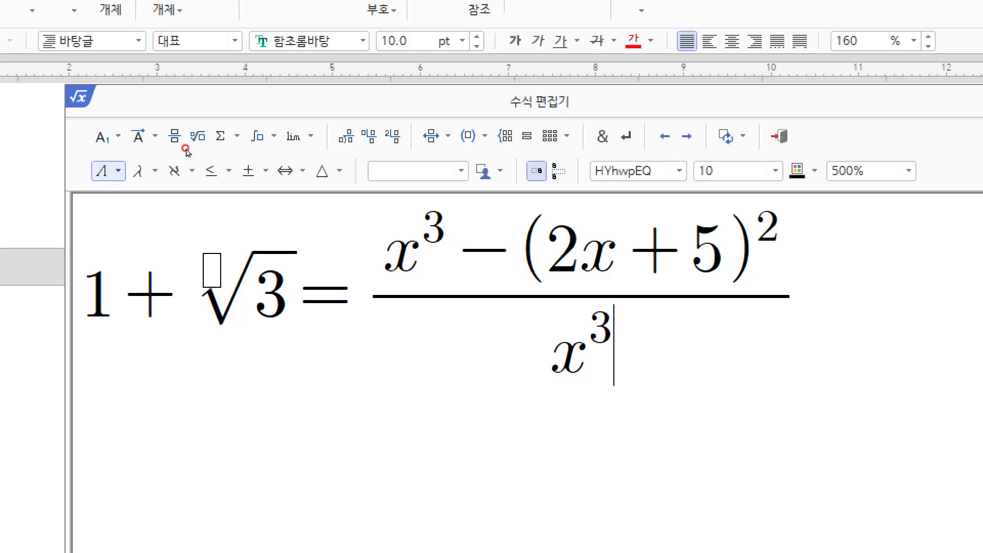
type("- ")
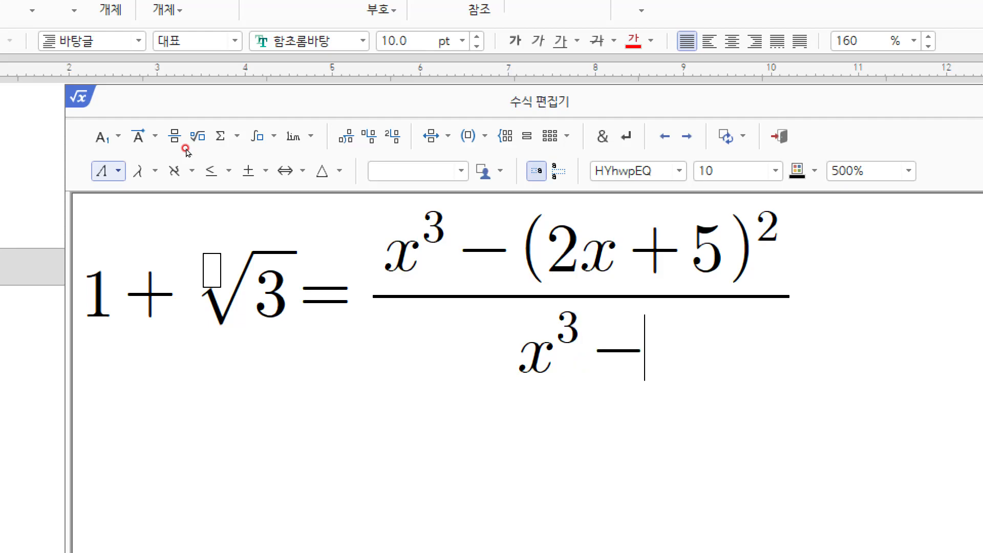
type("(")
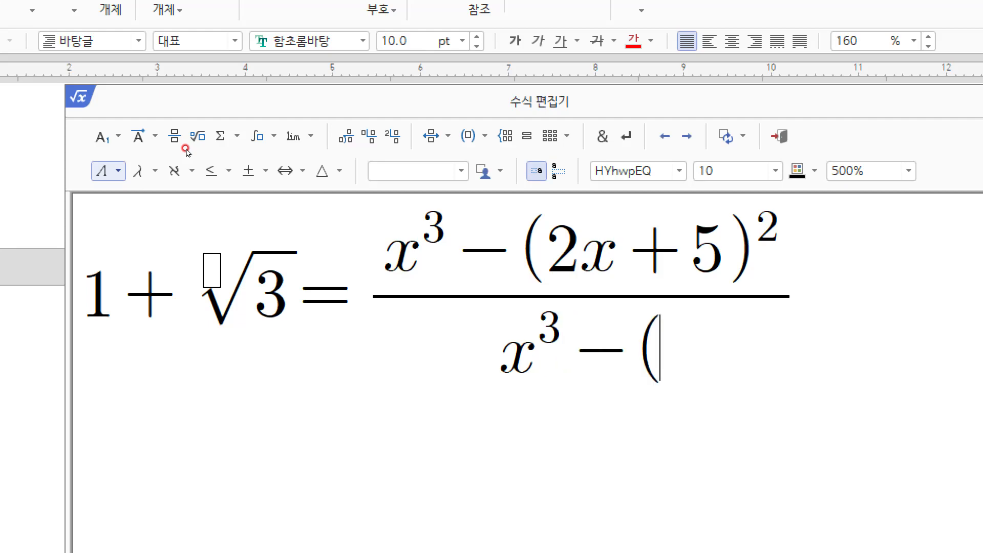
type("x - 2)")
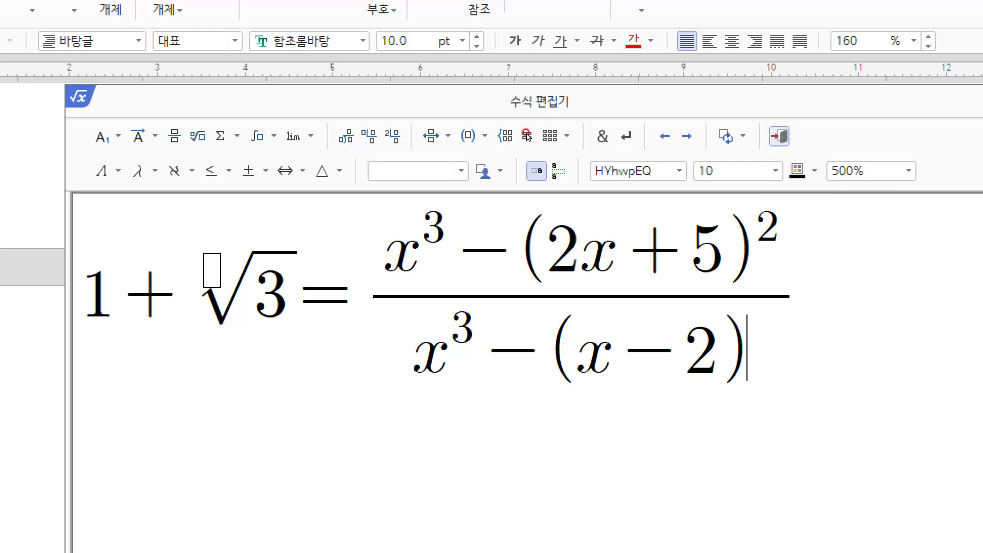
Step: Insert the finished fraction equation into the document
key("shift+Escape")
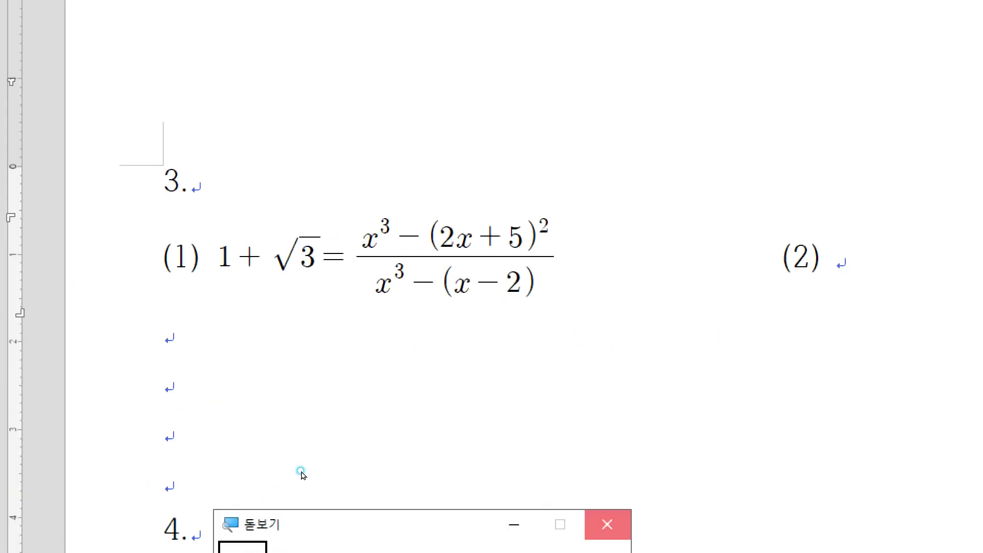
left_click(300, 472)
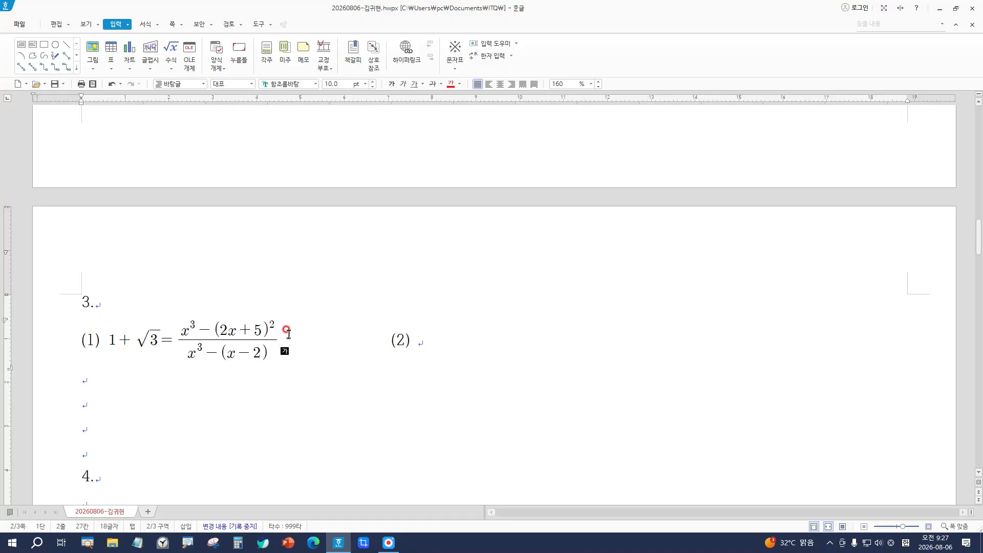
key("ctrl")
Step: Reopen the equation to check the numerator, then close the editor and return to the text
double_click(178, 340)
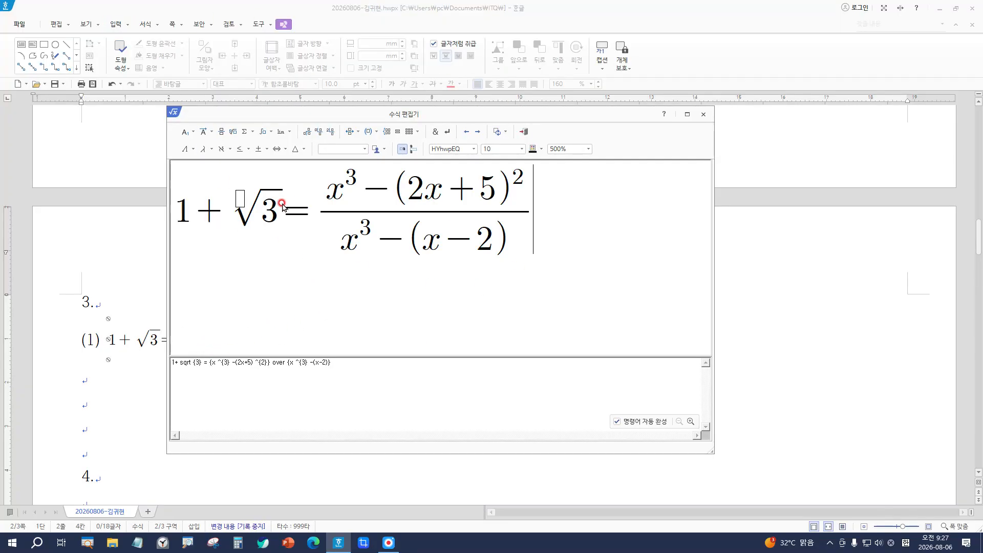
left_click(358, 176)
left_click(438, 194)
left_click(524, 132)
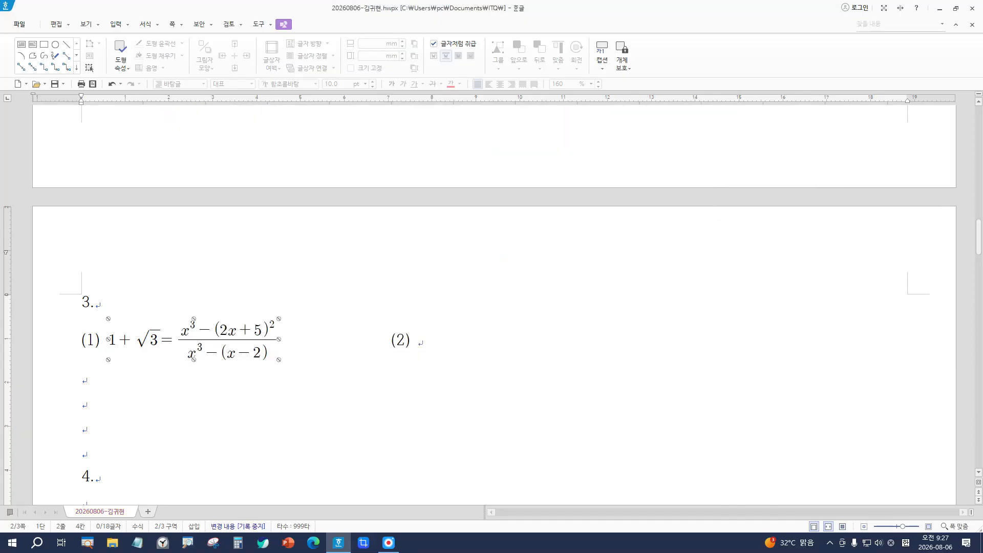
left_click(470, 342)
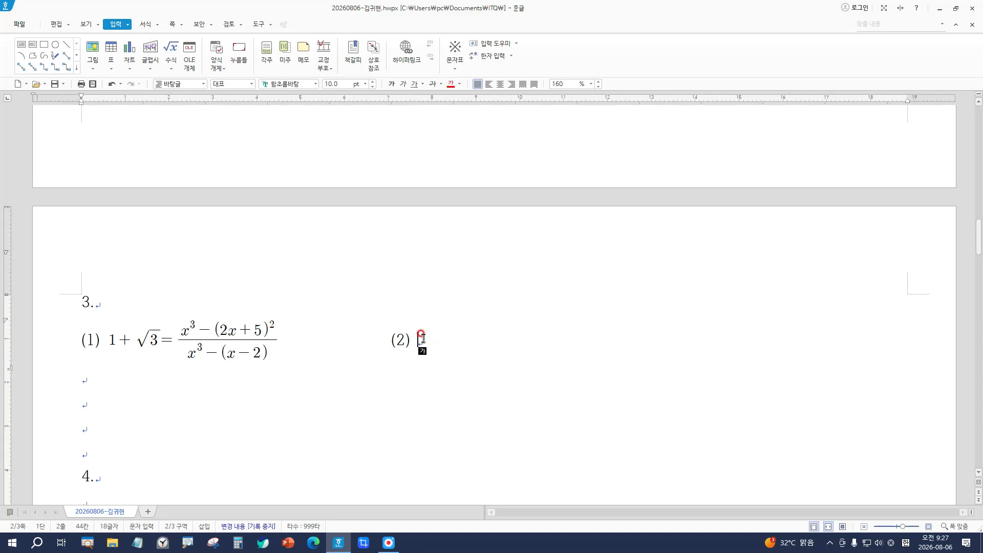
Step: Start an equation after (2), browse the symbol collections, then close the empty editor
left_click(424, 339)
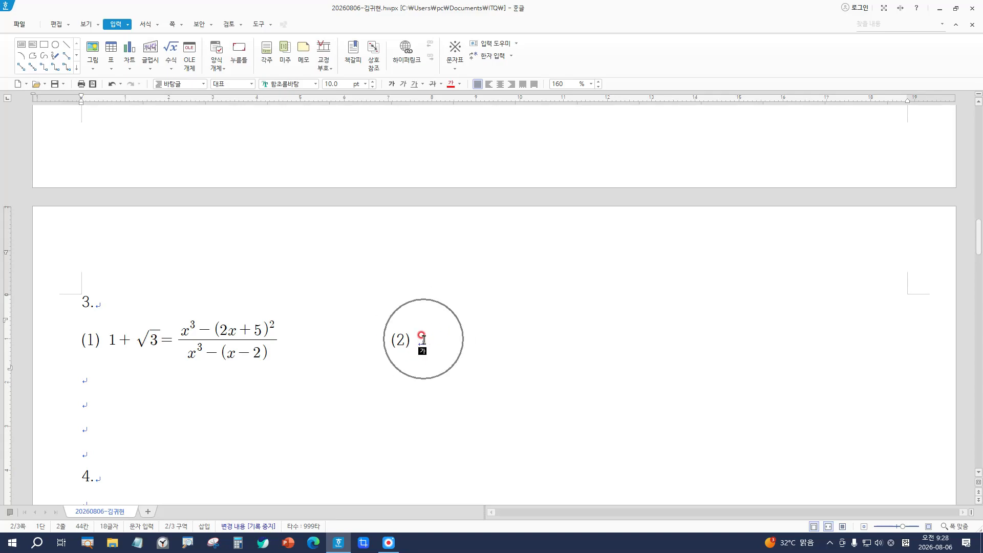
left_click(172, 48)
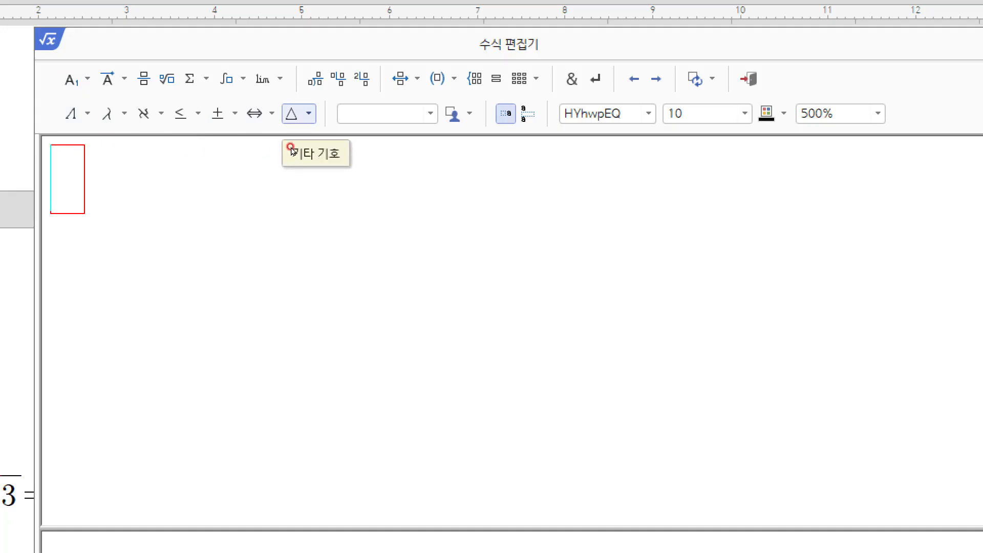
left_click(296, 113)
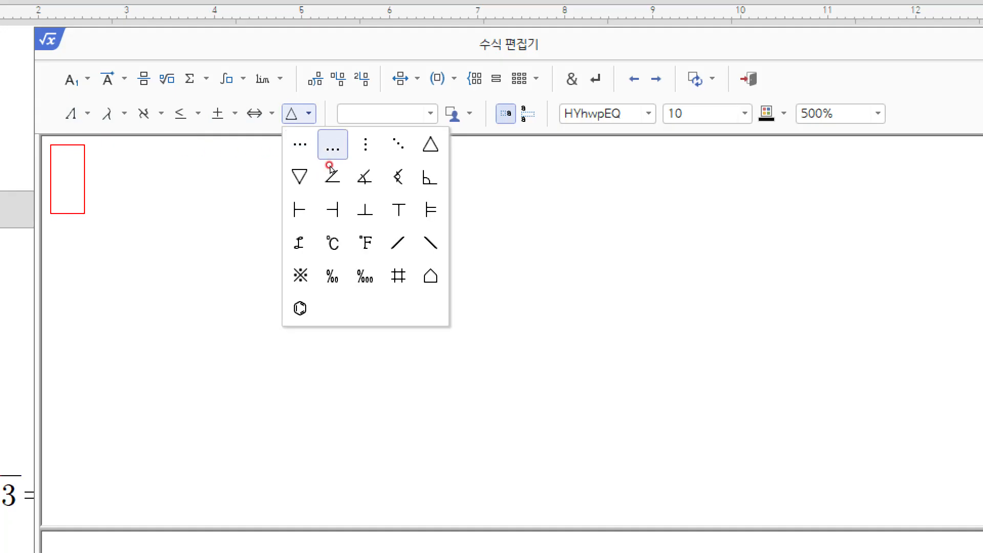
left_click(269, 114)
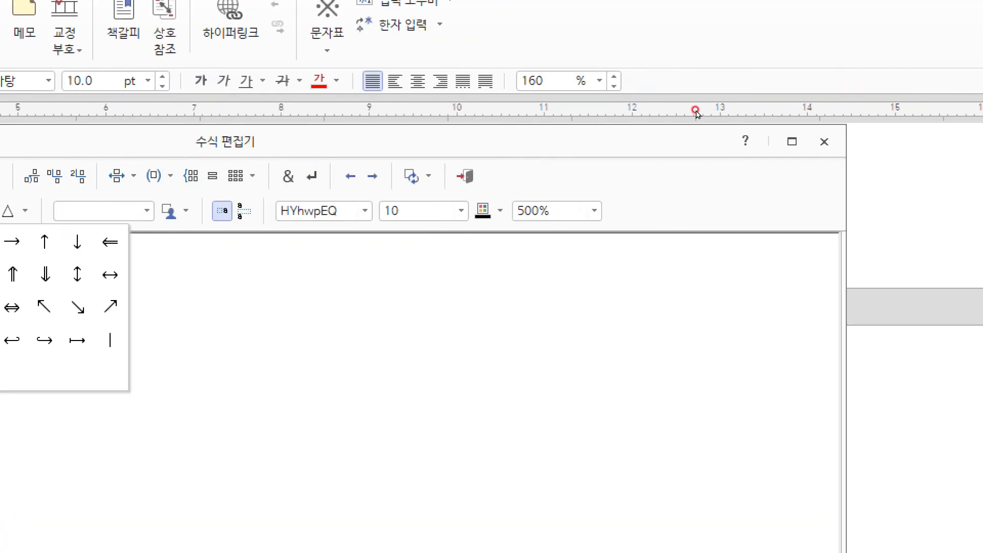
left_click(660, 142)
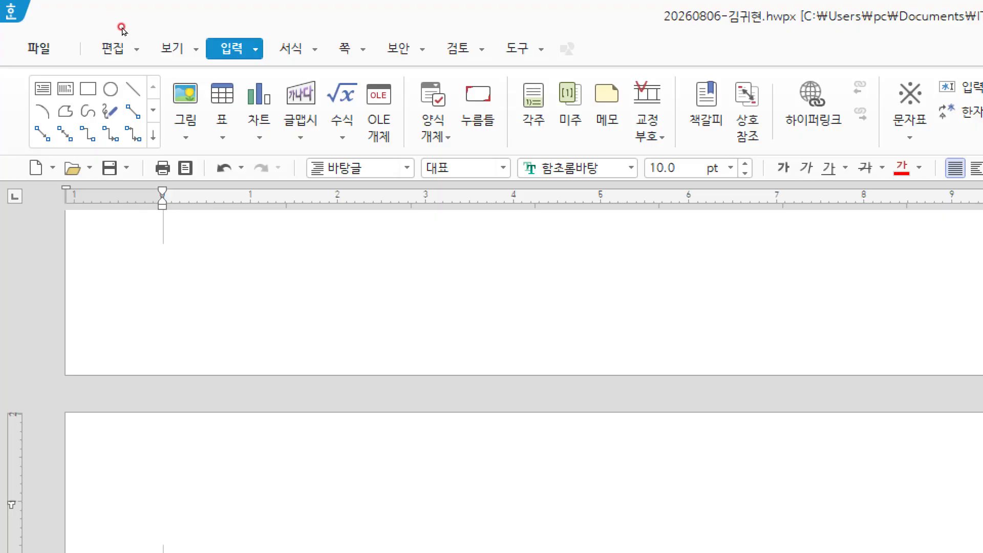
Step: Begin a new equation with the delta triangle symbol followed by W=
left_click(346, 96)
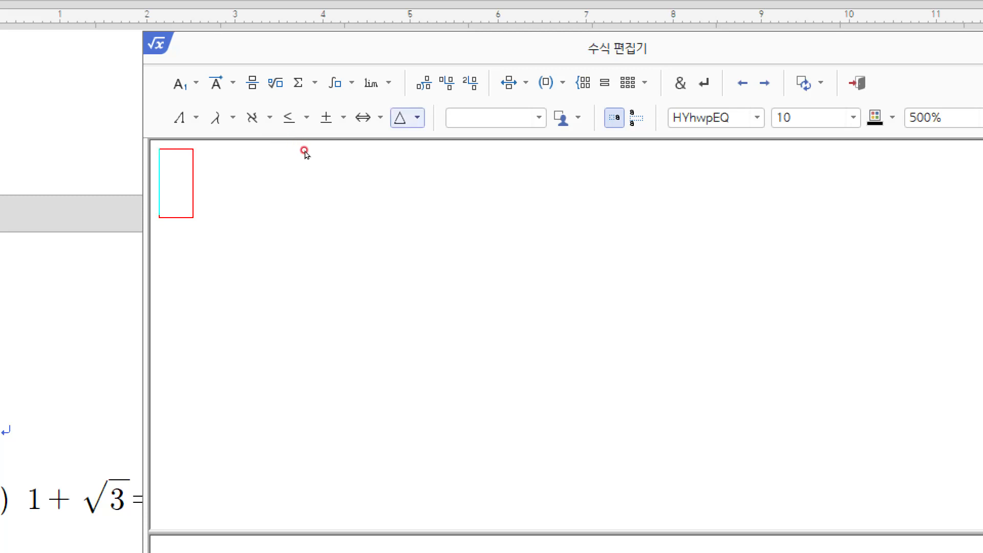
left_click(408, 118)
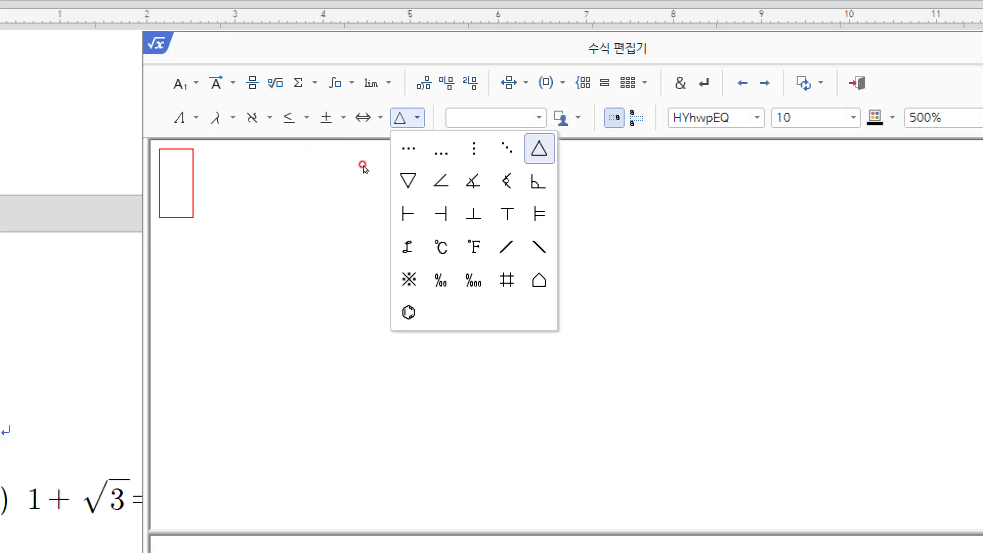
left_click(539, 149)
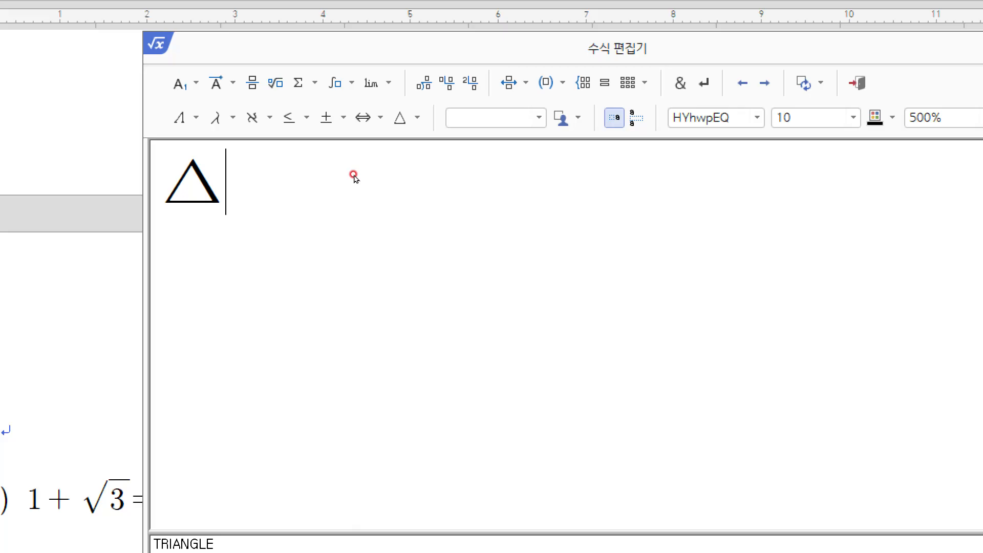
type("W")
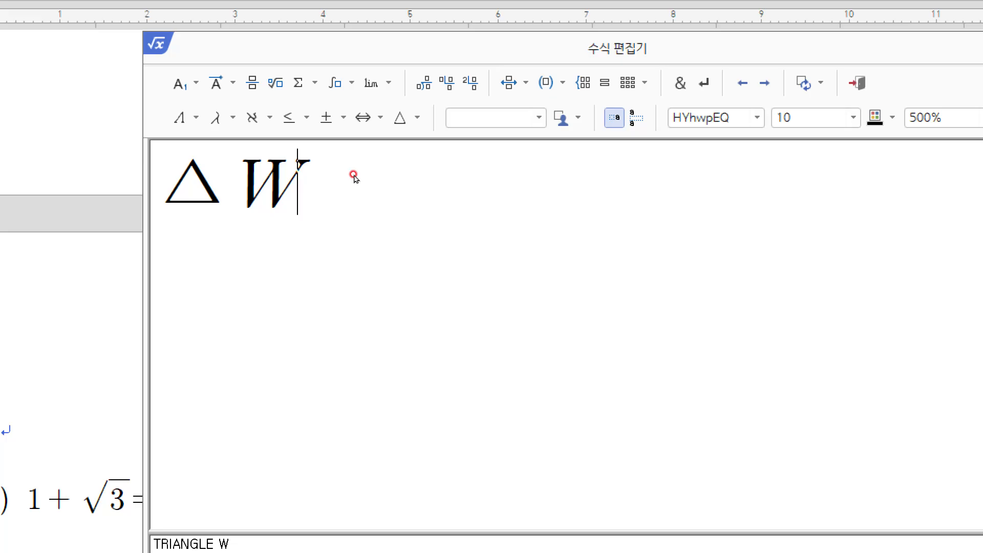
type("=")
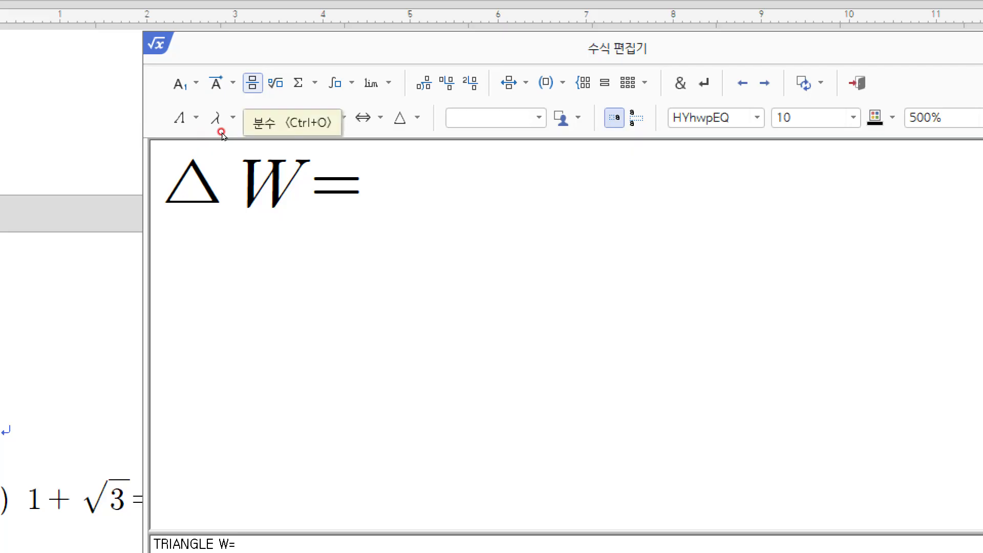
Step: Insert the fraction 1/2 after the equals sign using Ctrl+O
key("ctrl+o")
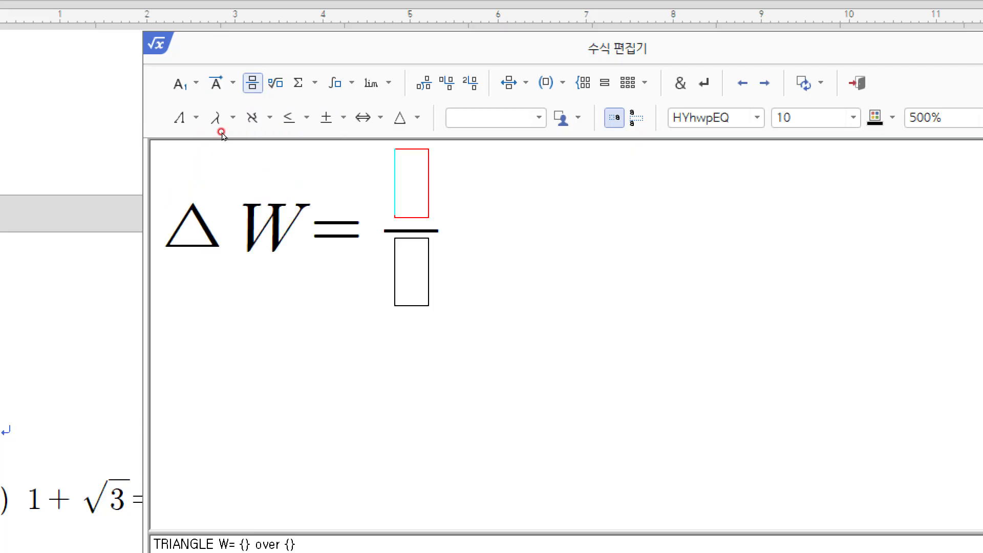
type("1")
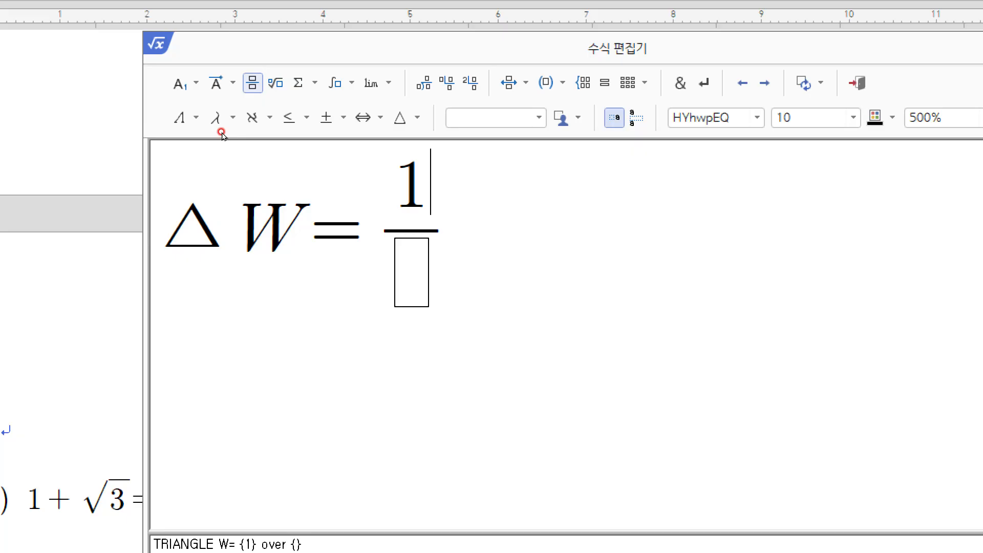
key("Tab")
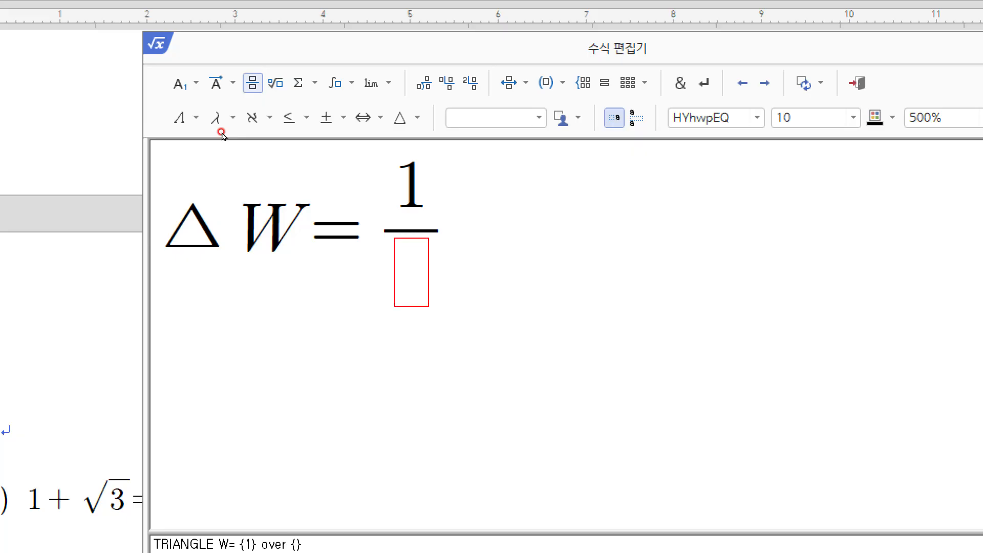
type("2")
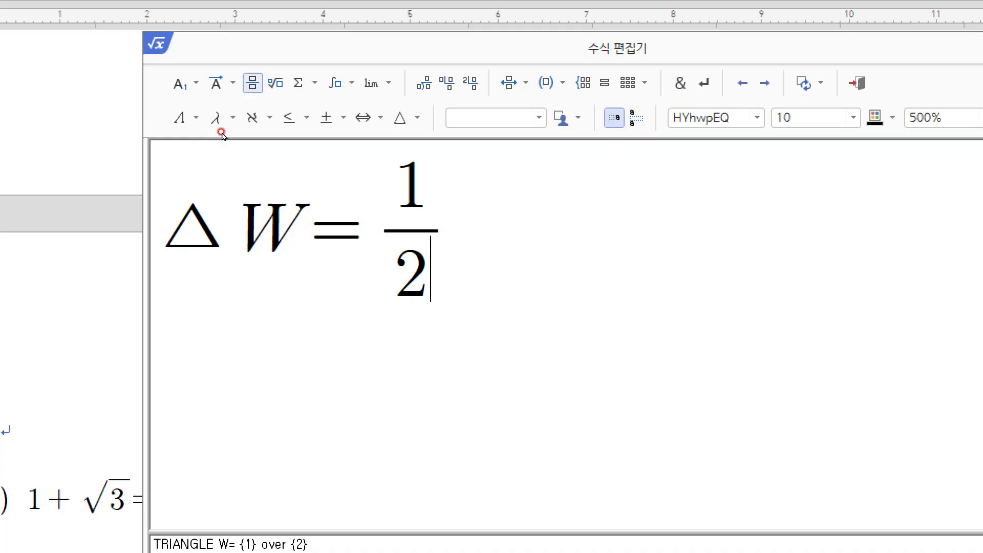
key("Right")
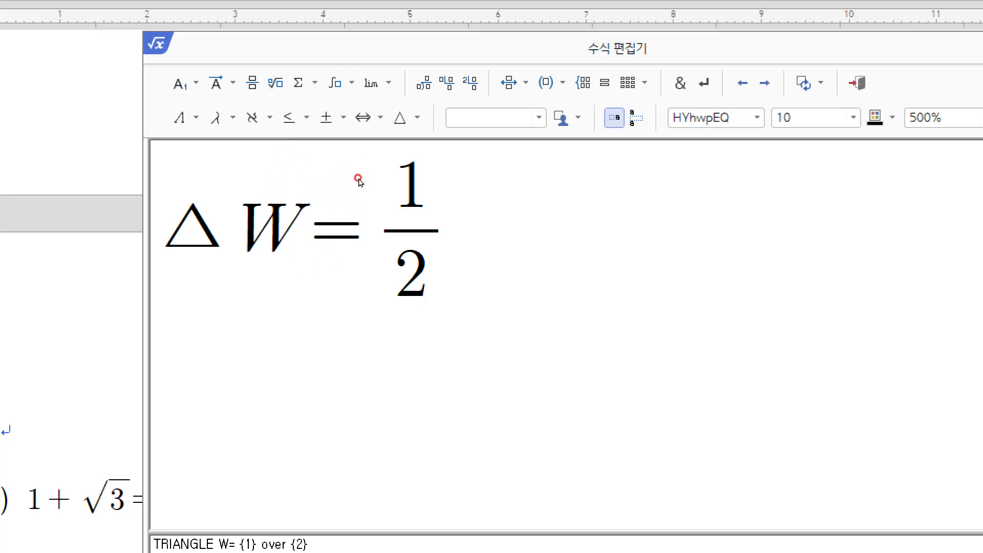
Step: Type m(f after the one-half fraction
type("m")
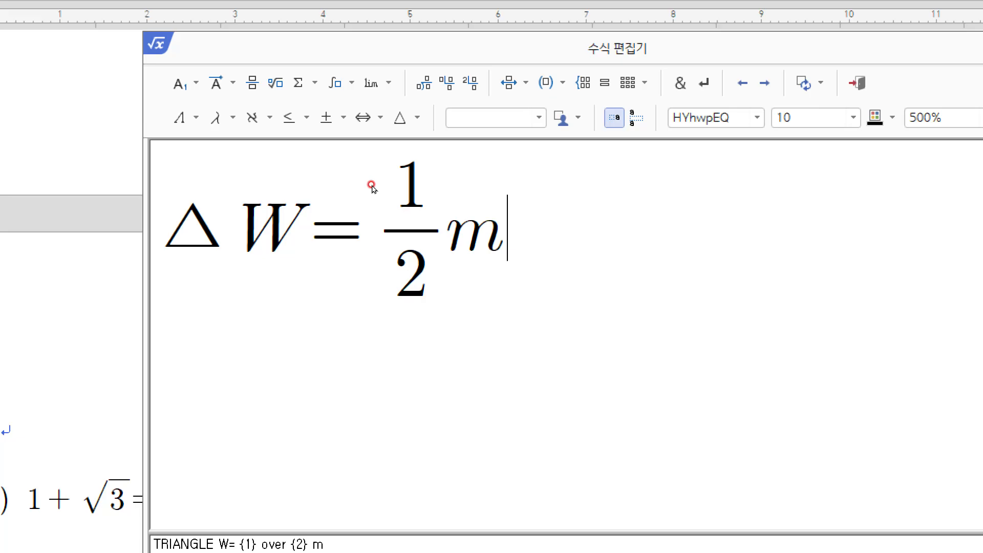
type("(f")
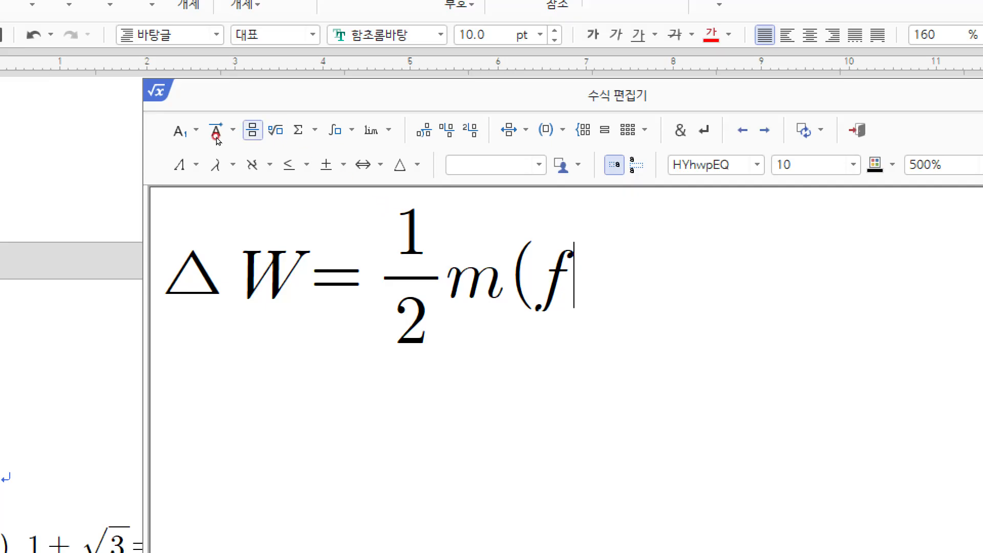
left_click(193, 136)
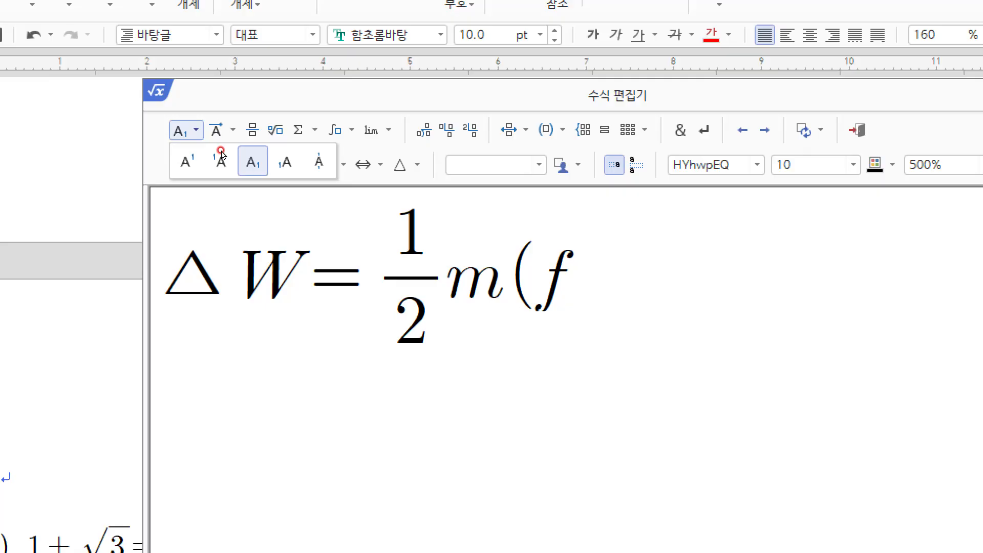
Step: Give f a subscript x and close the parenthesis with )
left_click(221, 154)
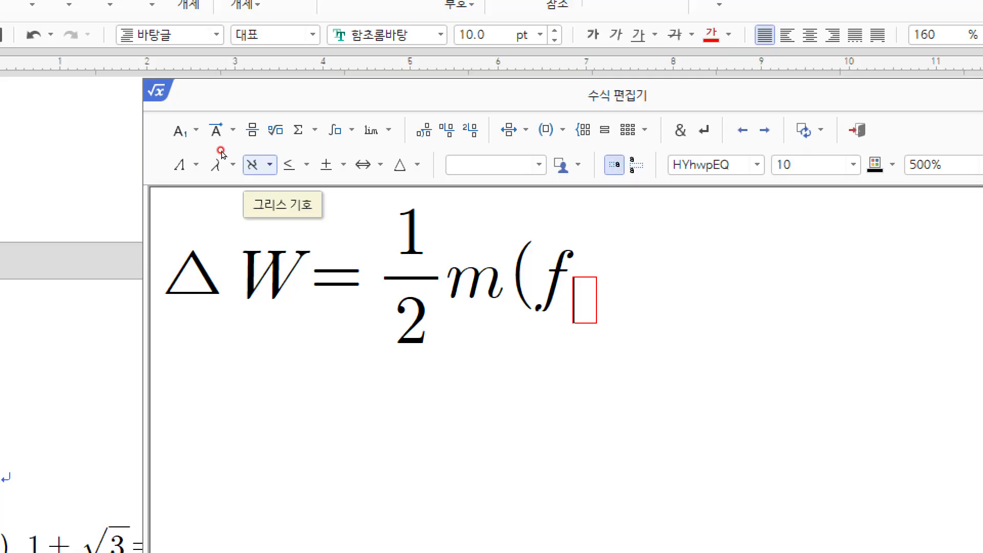
type("x")
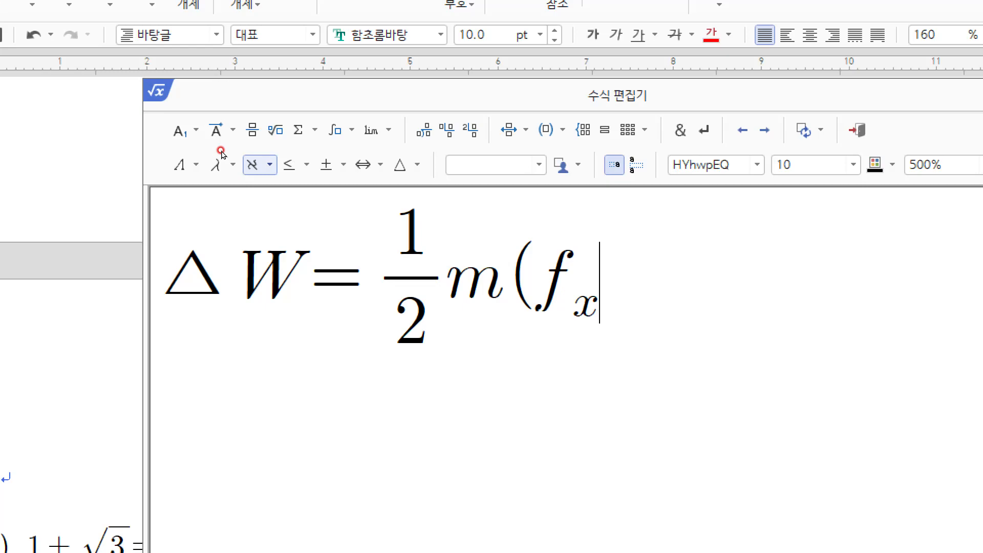
type(")")
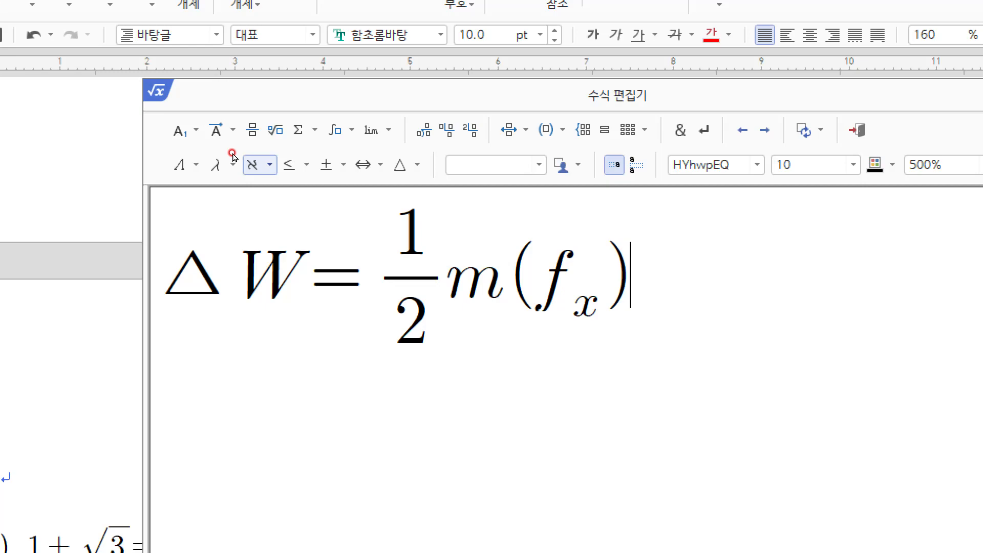
Step: Square the (fₓ) bracket with a superscript 2 and add a plus sign
left_click(189, 136)
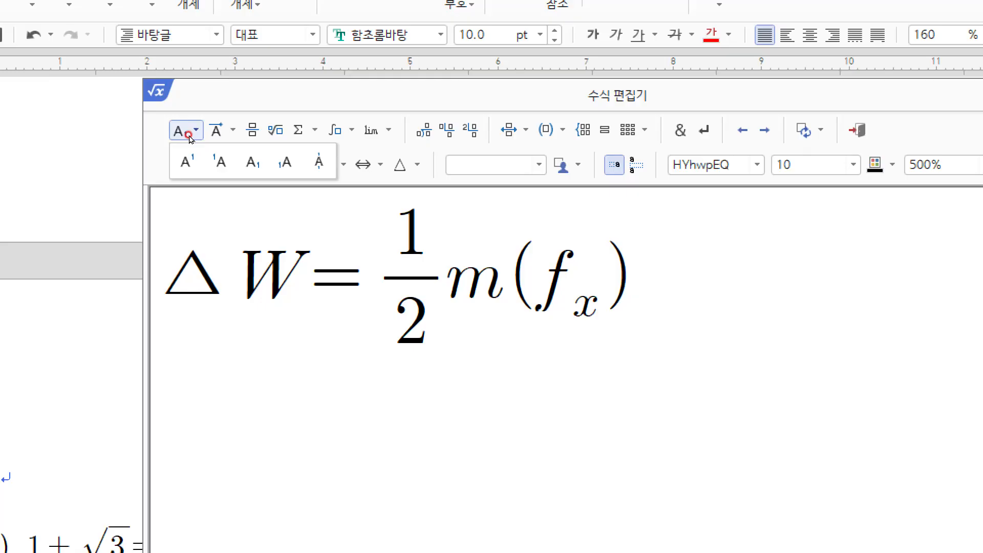
left_click(187, 162)
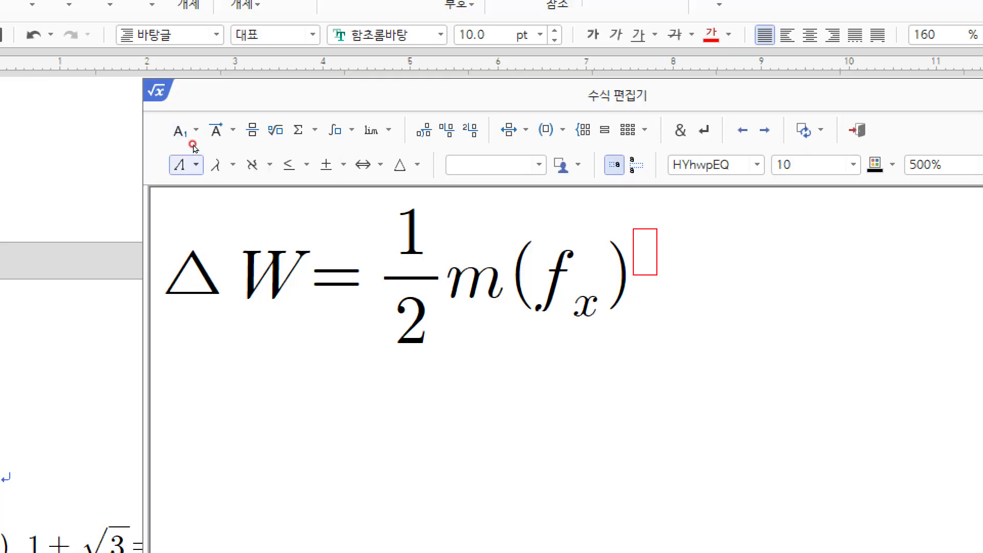
type("0")
key("BackSpace")
type("2")
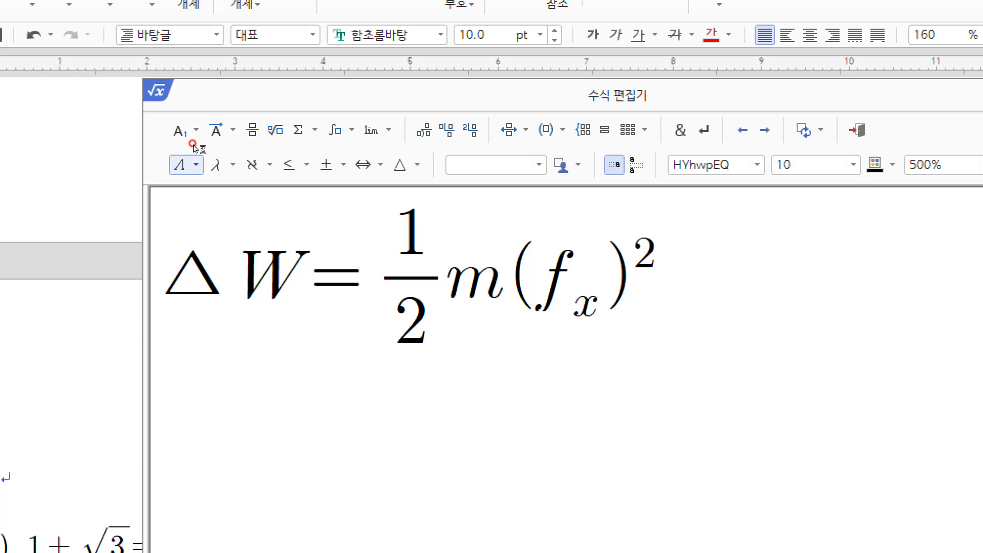
type("+")
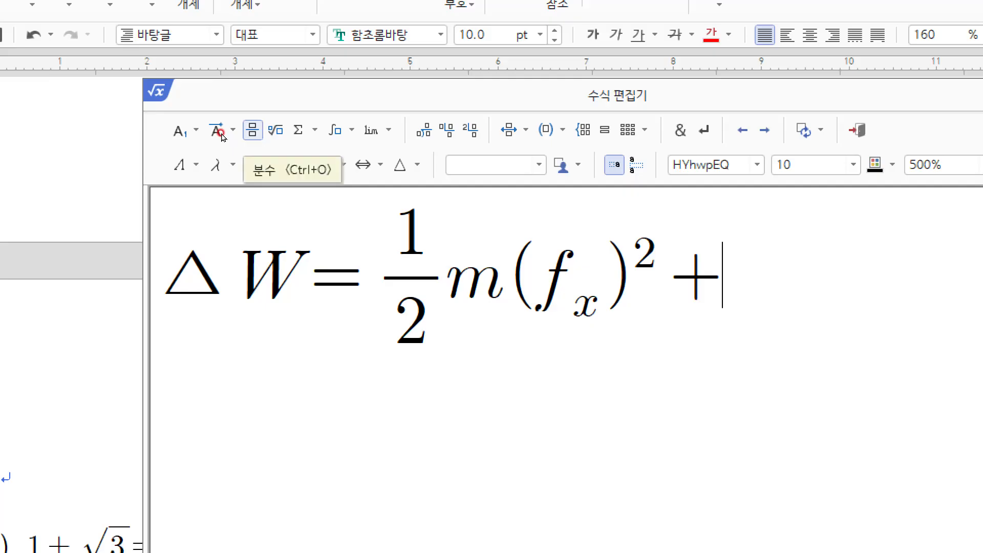
Step: Insert another 1/2 fraction after the plus sign and follow it with m
key("ctrl+o")
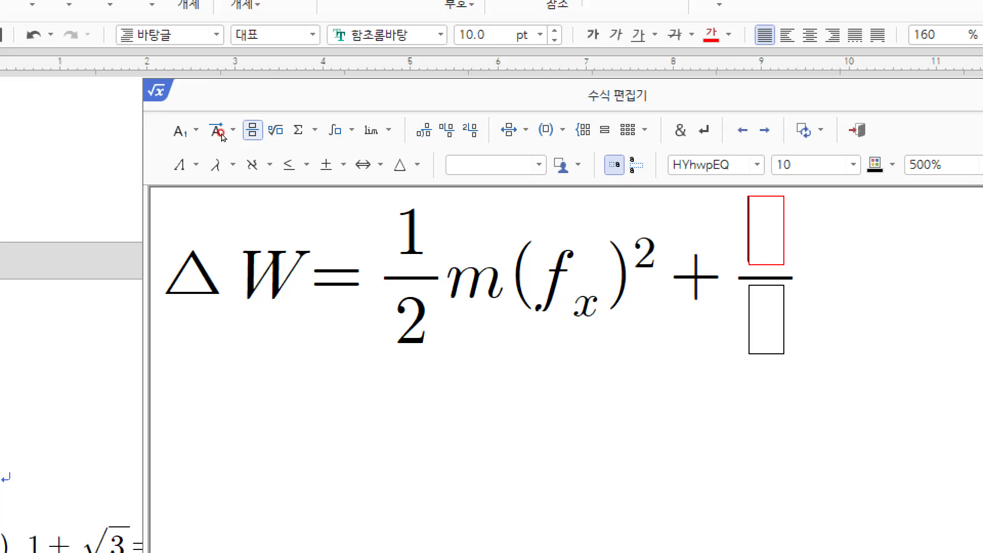
type("1")
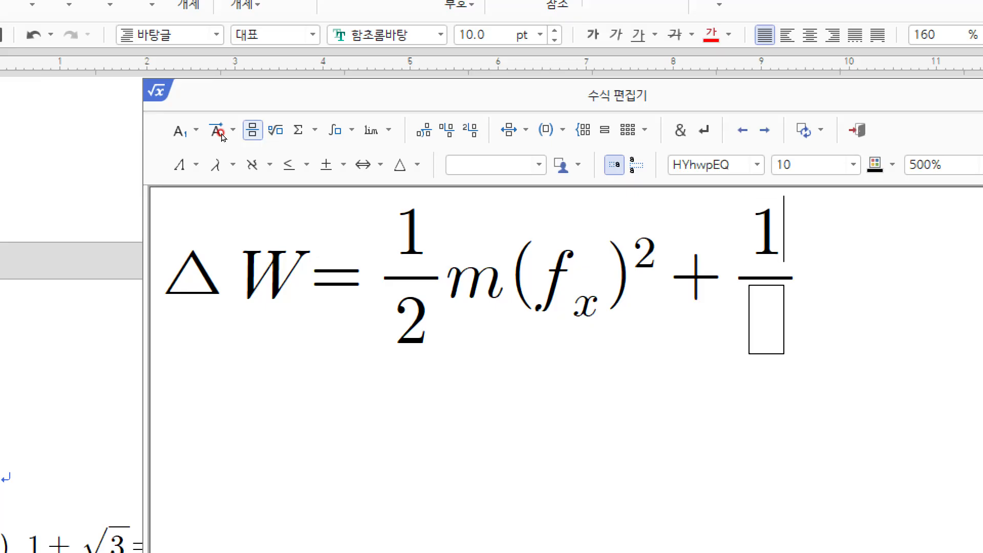
key("Tab")
type("2")
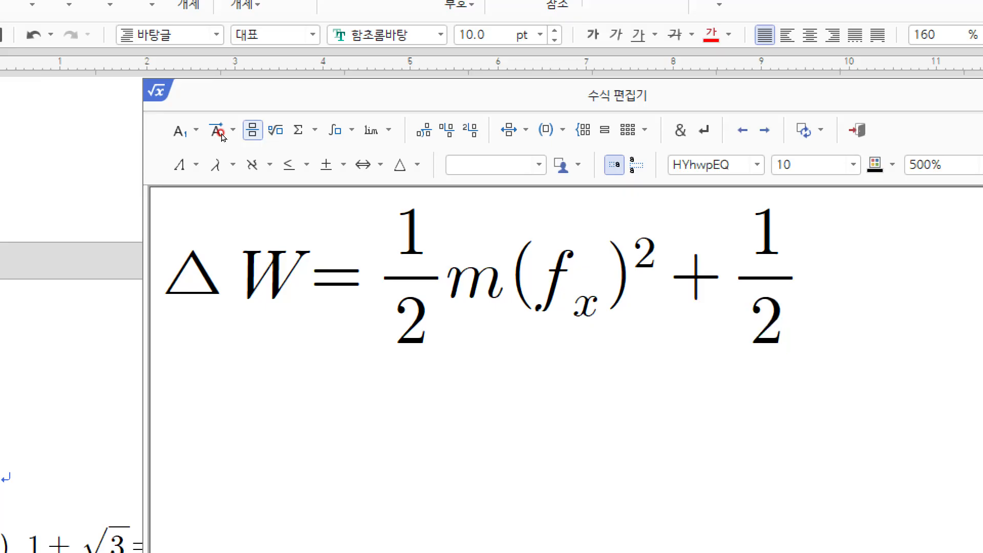
key("Tab")
type("m")
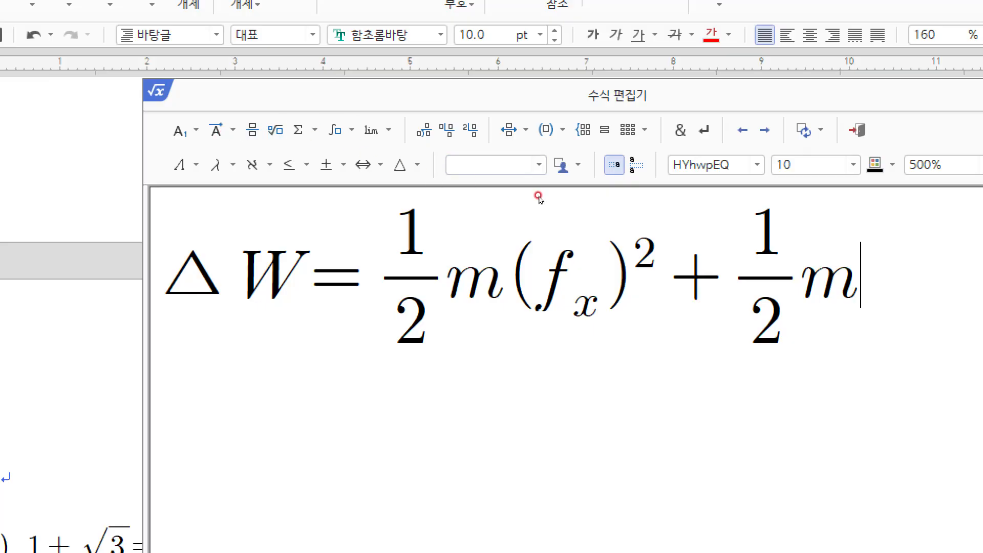
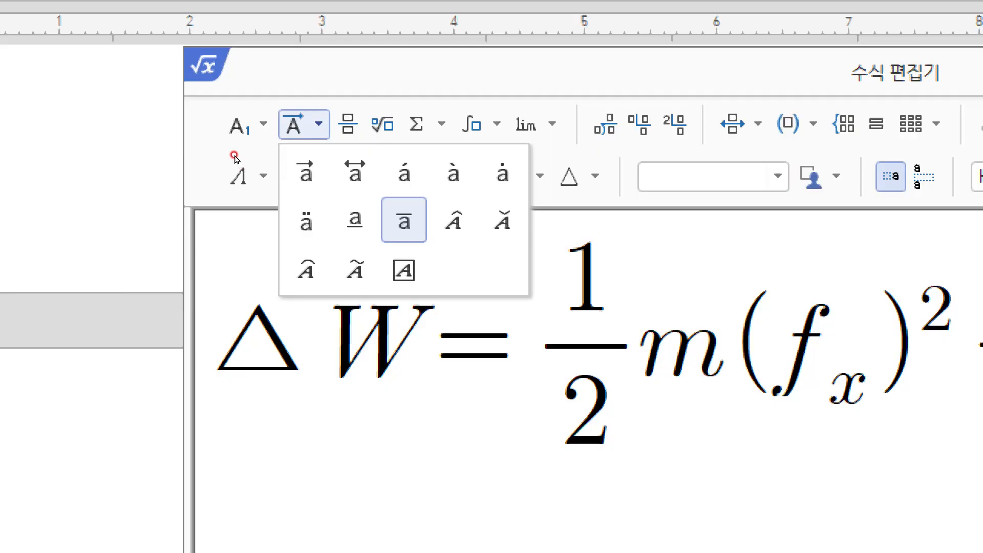
Step: Insert a single integral template with empty limit slots at the front of the equation, before ΔW
left_click(225, 131)
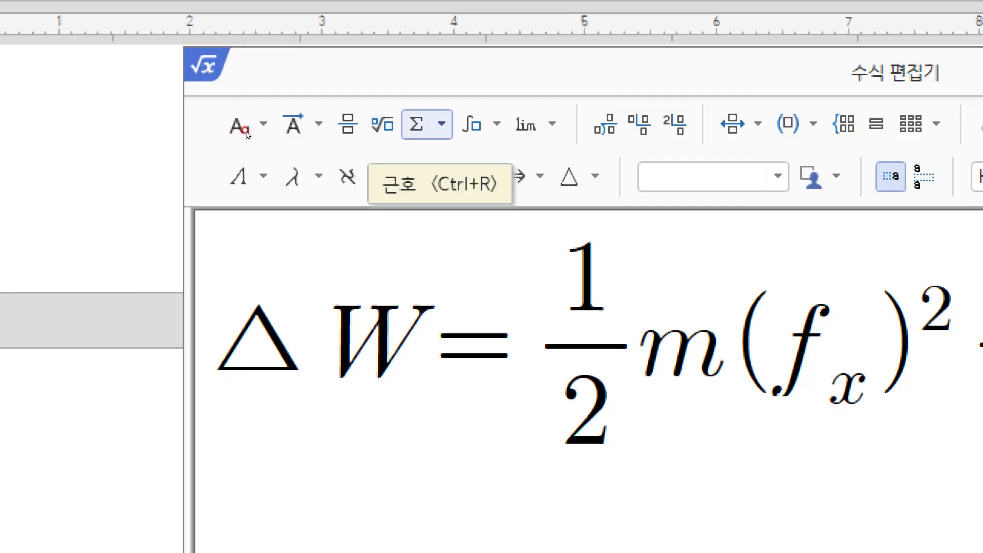
left_click(441, 124)
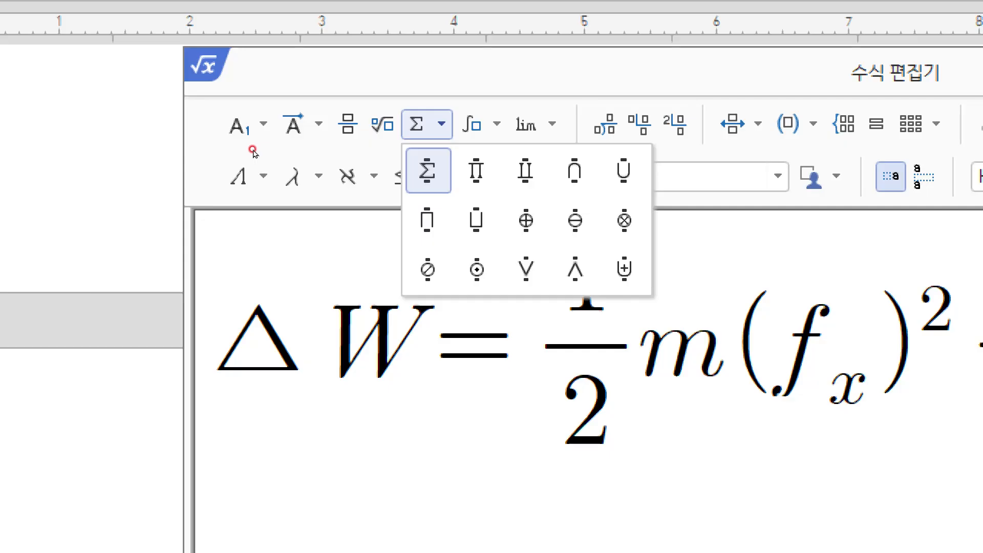
left_click(444, 125)
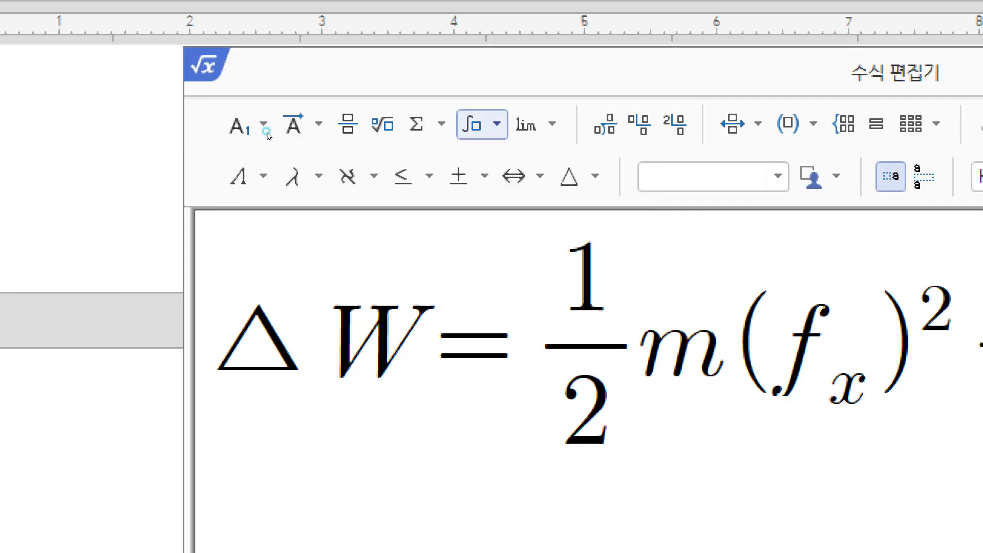
left_click(496, 123)
left_click(496, 124)
left_click(496, 124)
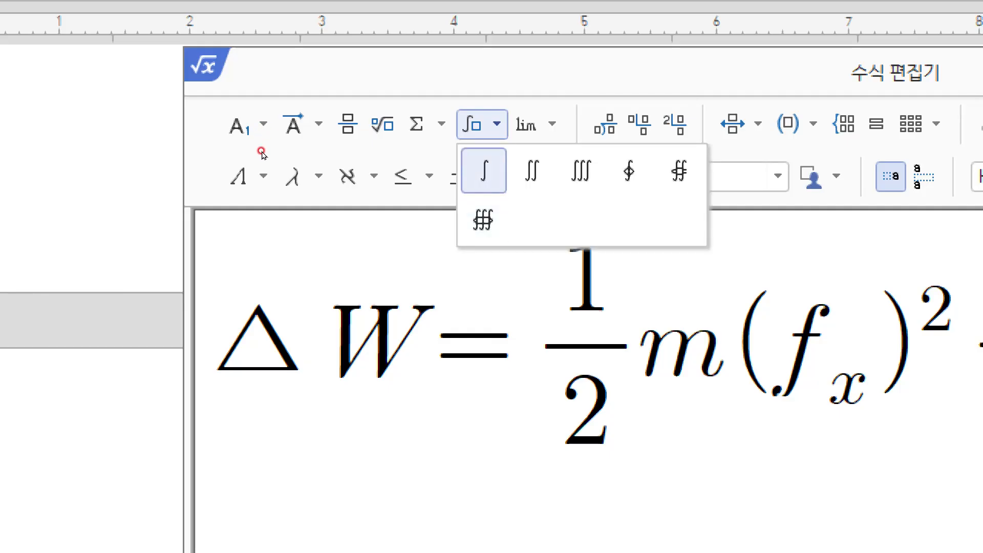
left_click(267, 148)
left_click(496, 124)
left_click(481, 166)
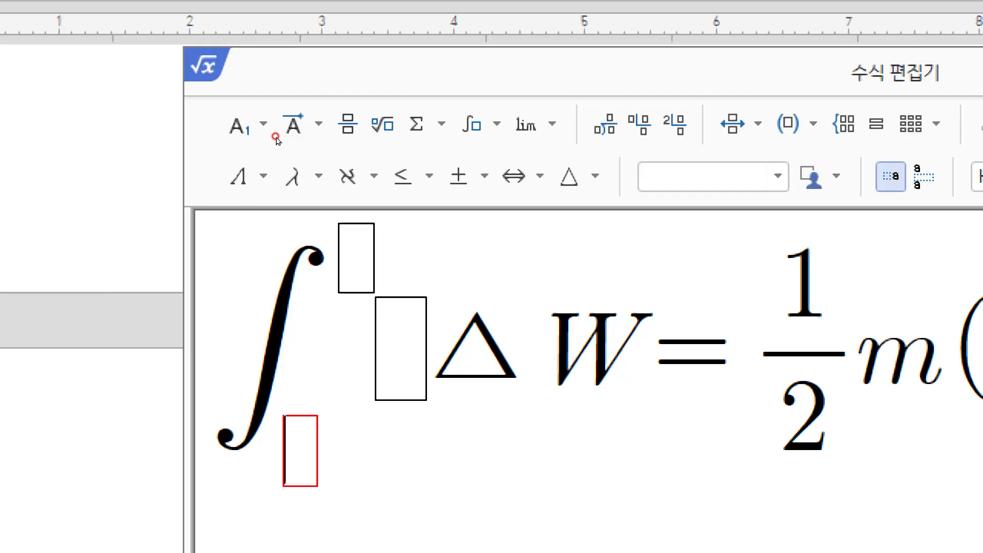
Step: Undo the integral template so the equation again starts with ΔW
key("ctrl+z")
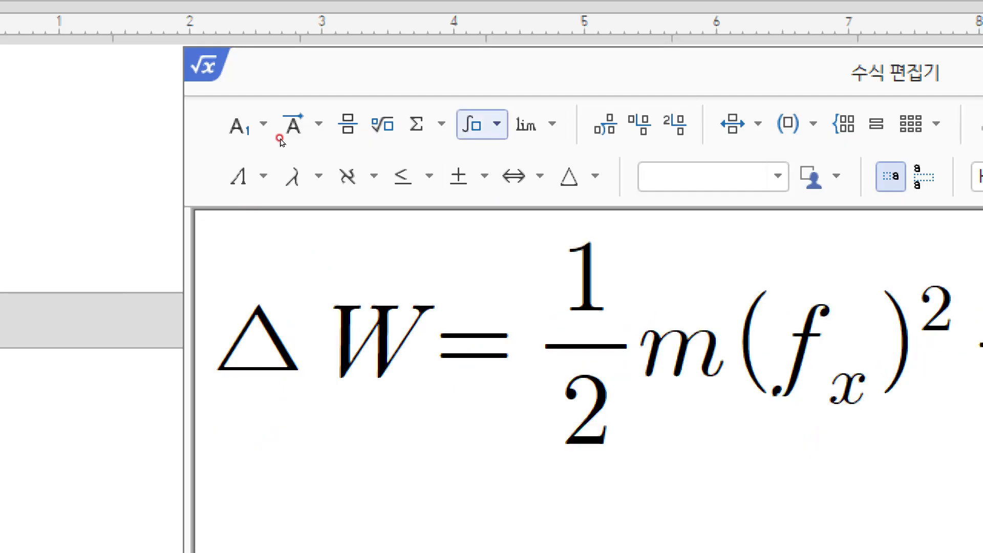
left_click(496, 124)
left_click(550, 125)
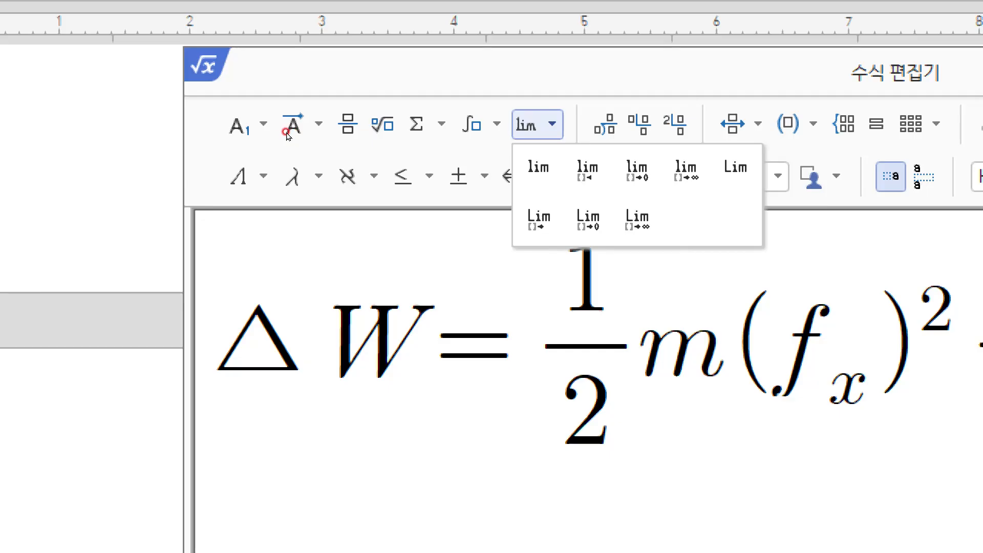
left_click(551, 98)
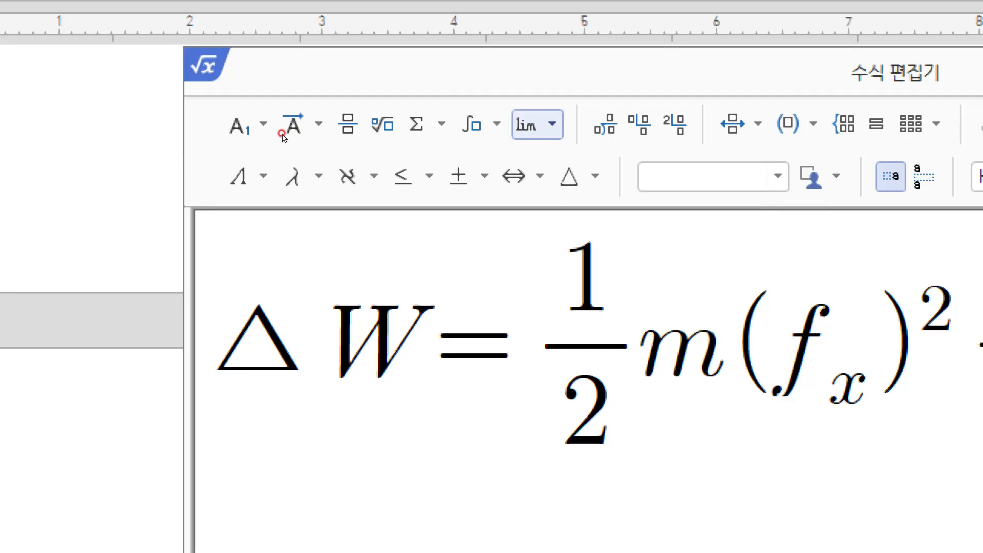
Step: Browse the limit templates and pick the lim →∞ template
left_click(538, 124)
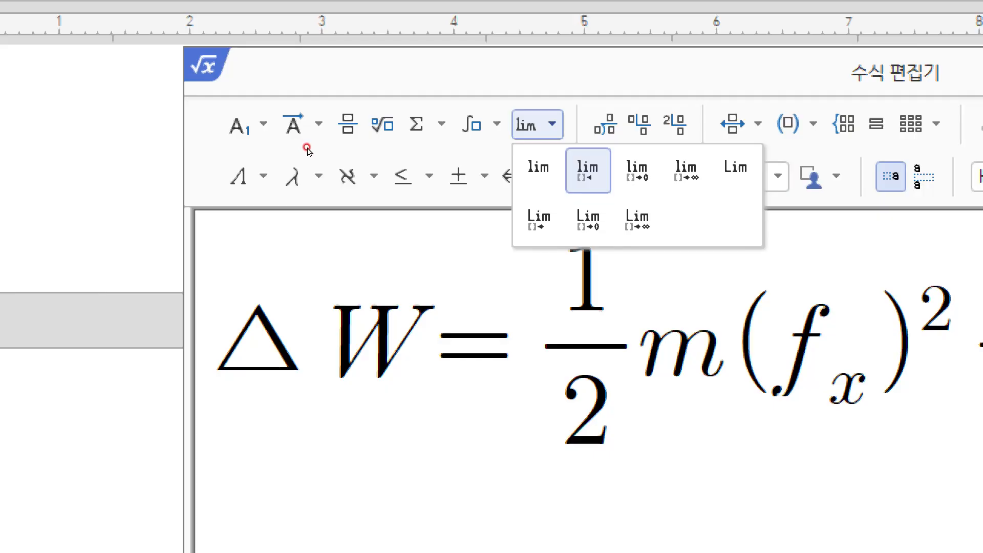
key("Right")
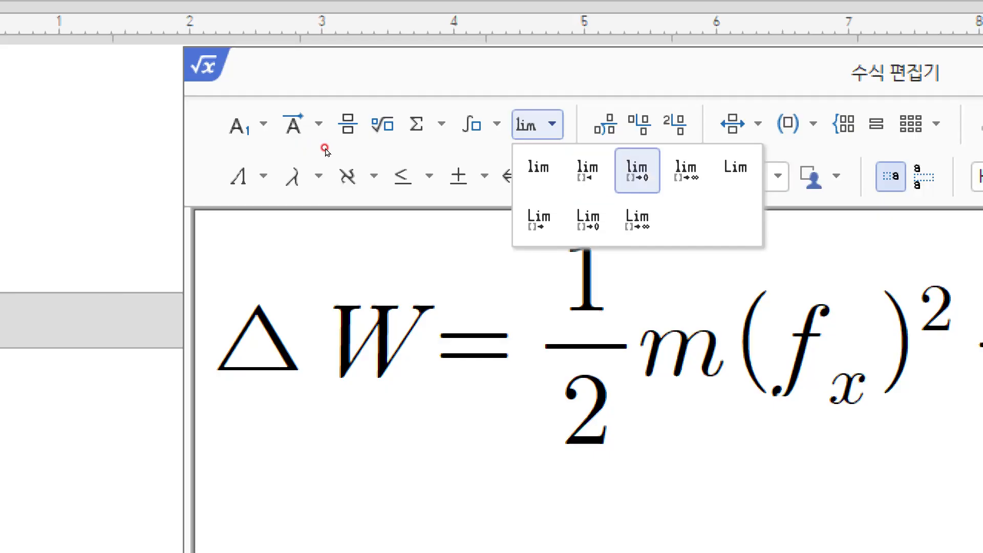
key("Right")
key("Right")
key("Left")
key("Left")
key("Left")
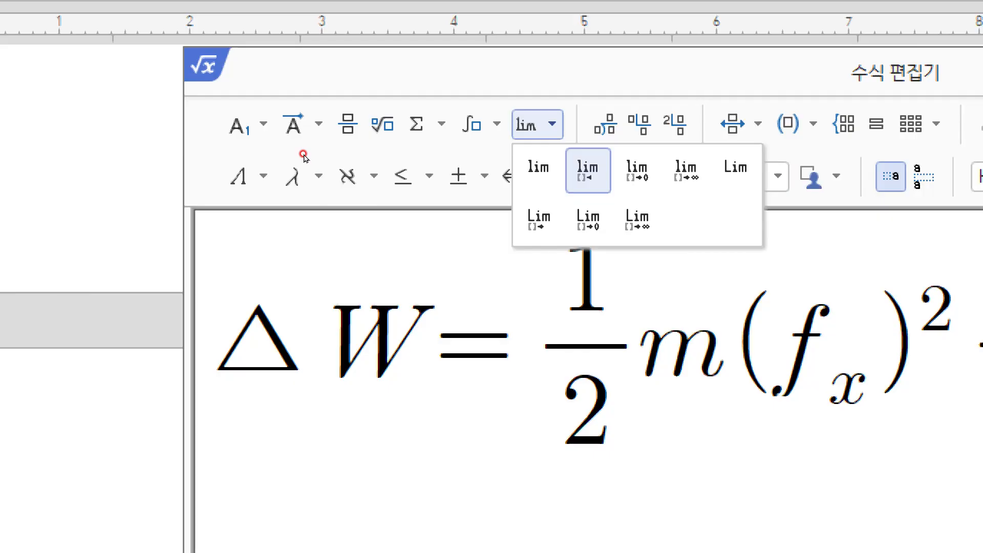
left_click(686, 171)
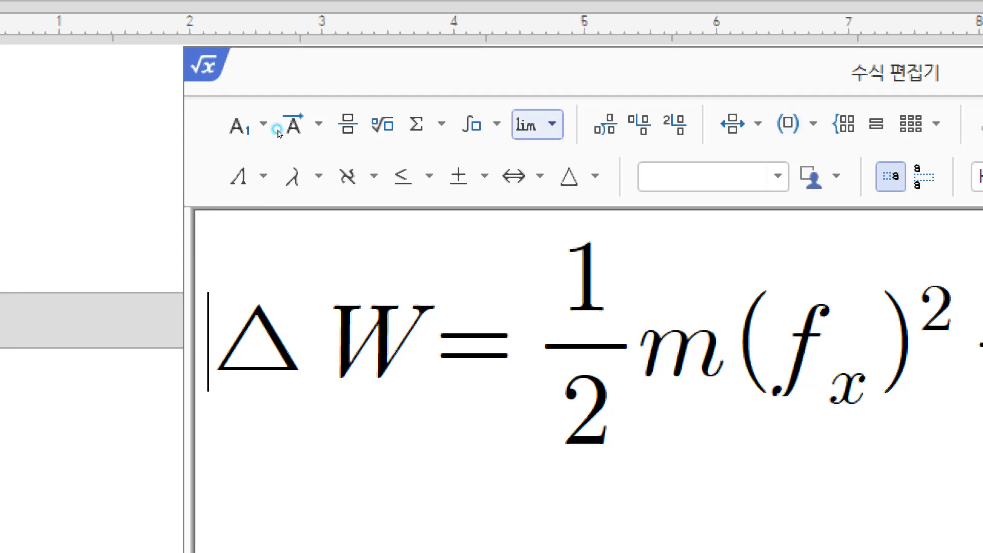
Step: Insert the lim →∞ template before ΔW and add space in front of it
left_click(550, 125)
left_click(686, 171)
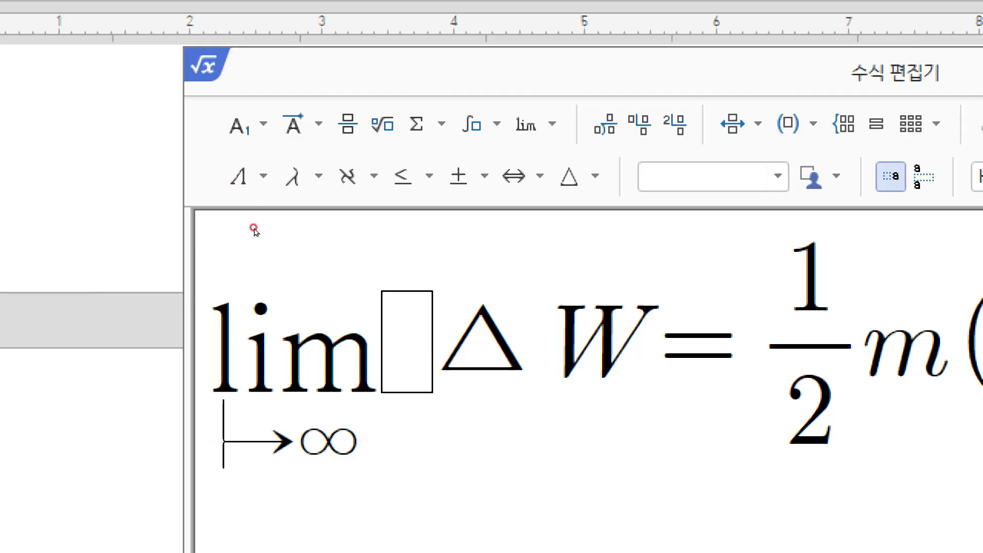
left_click(175, 211)
key("Left")
key("Left")
key("Left")
key("Left")
key("Left")
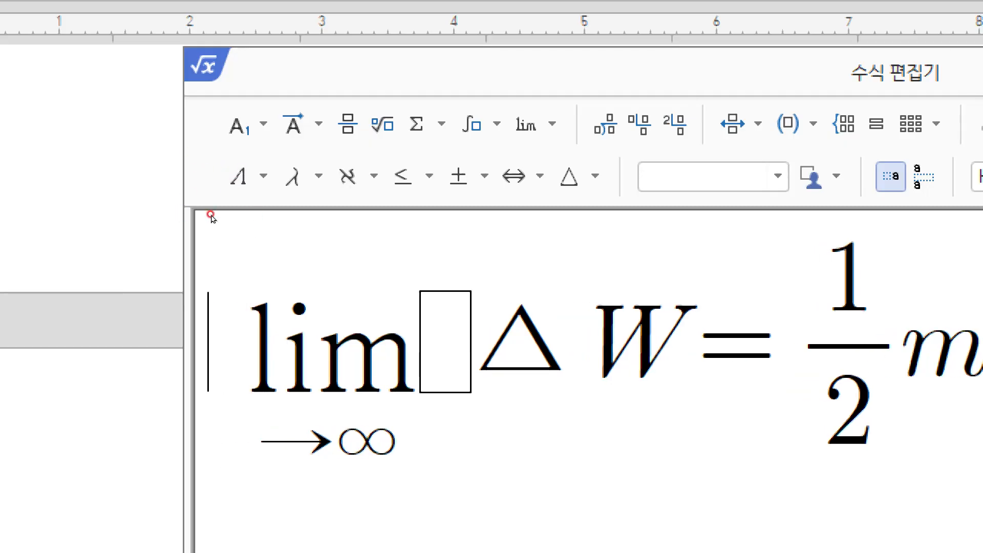
left_click(207, 149)
left_click(208, 151)
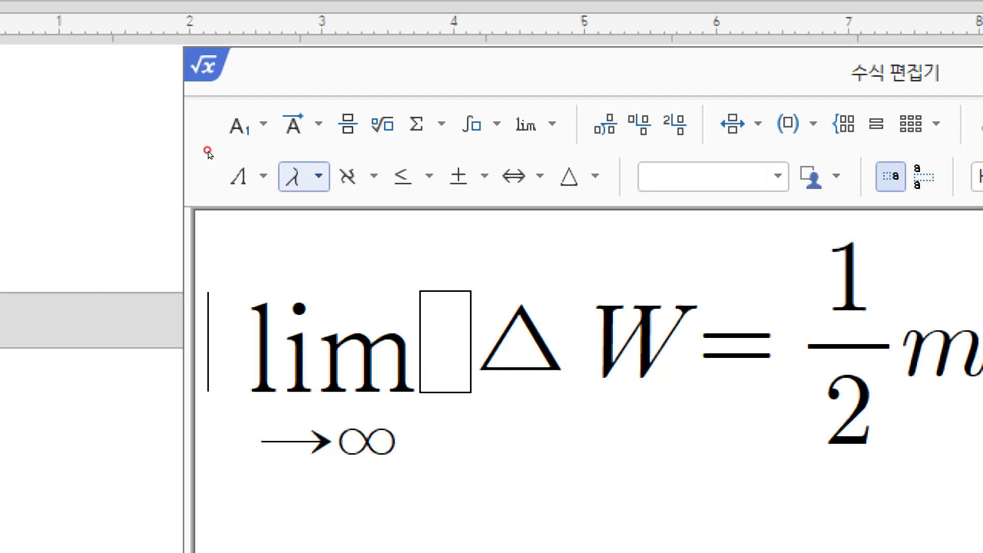
Step: Insert the Greek letters π and then λ before the limit term
left_click(304, 177)
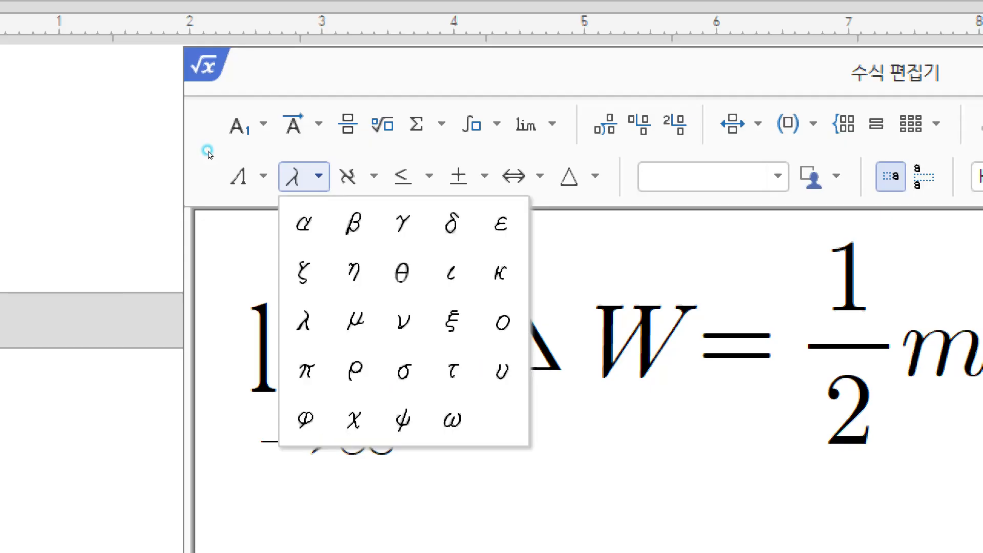
left_click(208, 151)
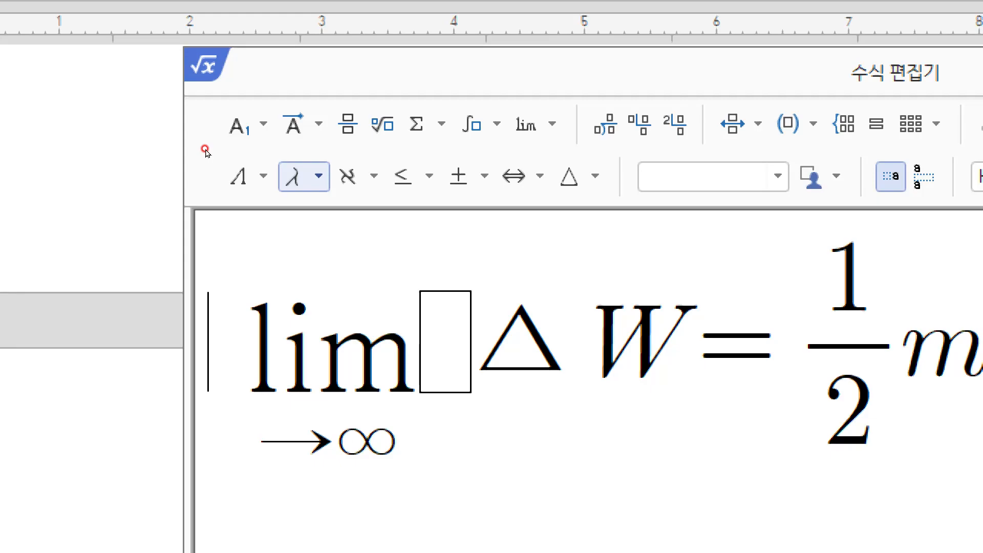
left_click(309, 177)
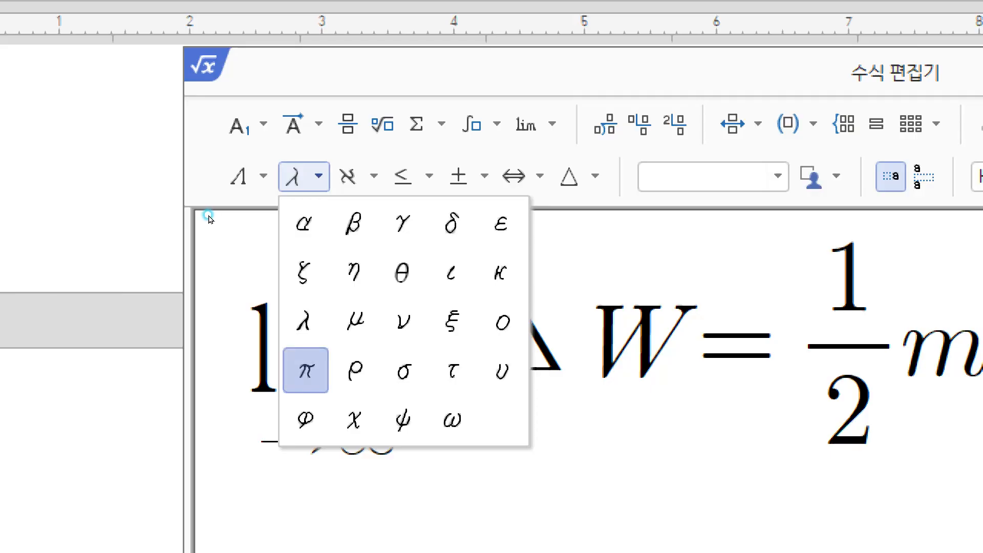
key("Return")
left_click(307, 176)
key("Down")
key("Down")
key("Down")
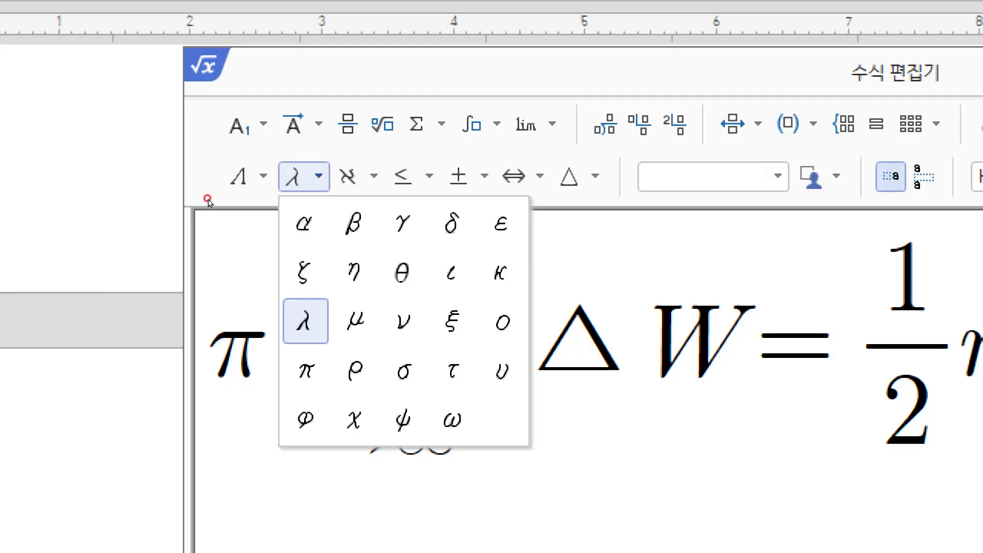
key("Return")
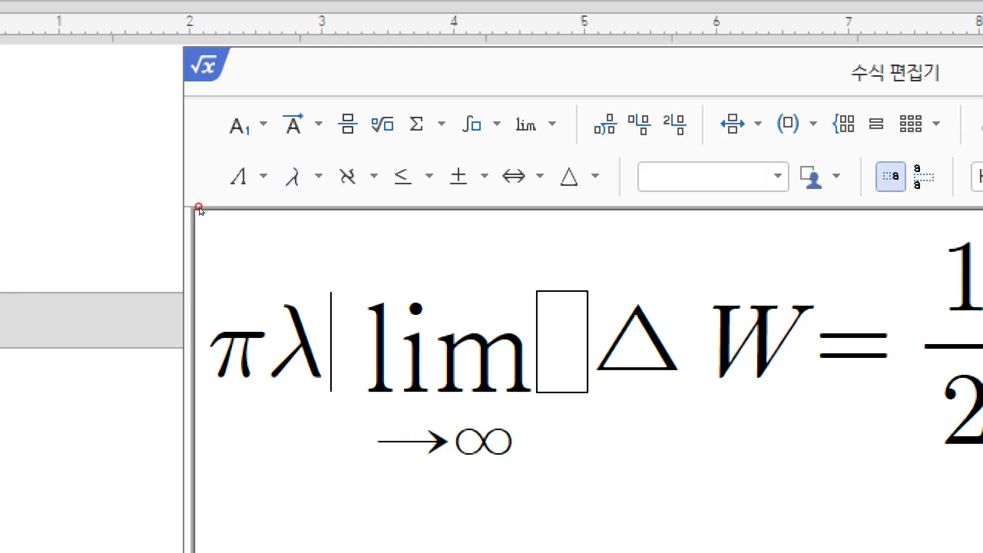
Step: Add an extra λ and μ, then delete them so only πλ remains
left_click(311, 177)
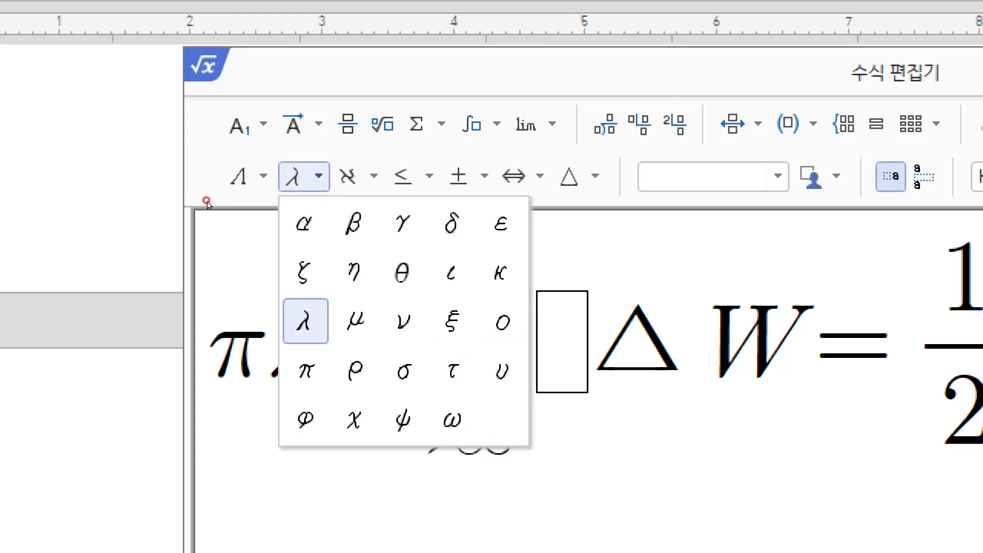
left_click(305, 321)
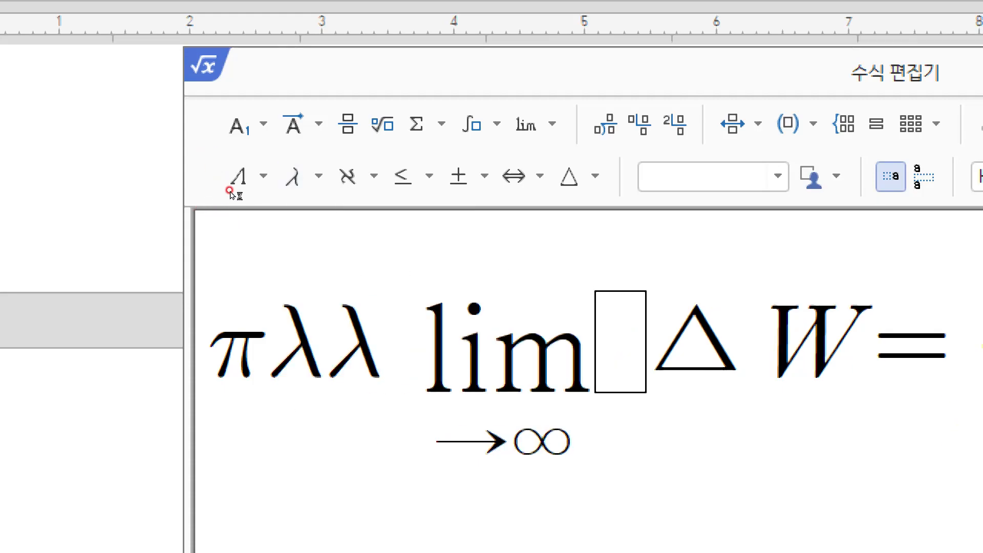
left_click(312, 176)
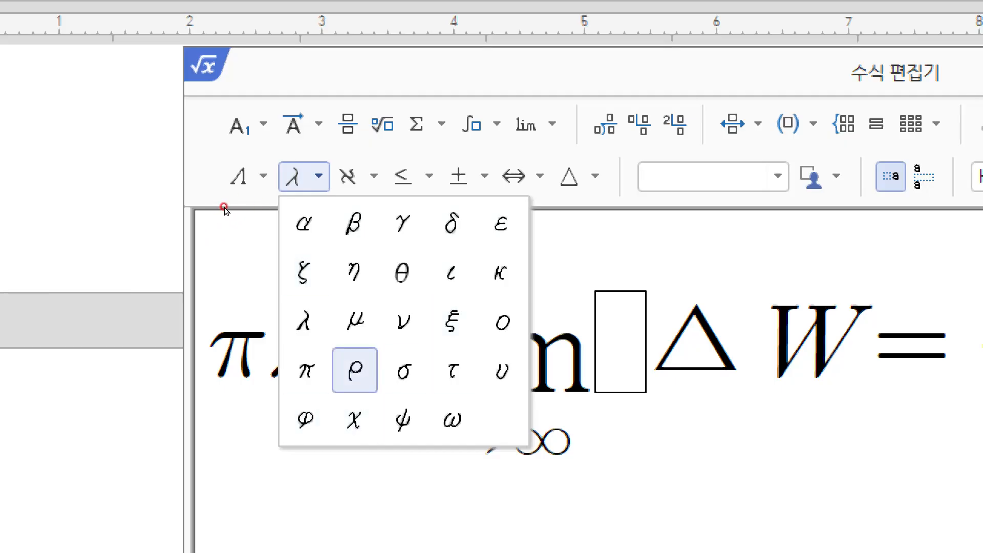
left_click(355, 321)
key("BackSpace")
key("BackSpace")
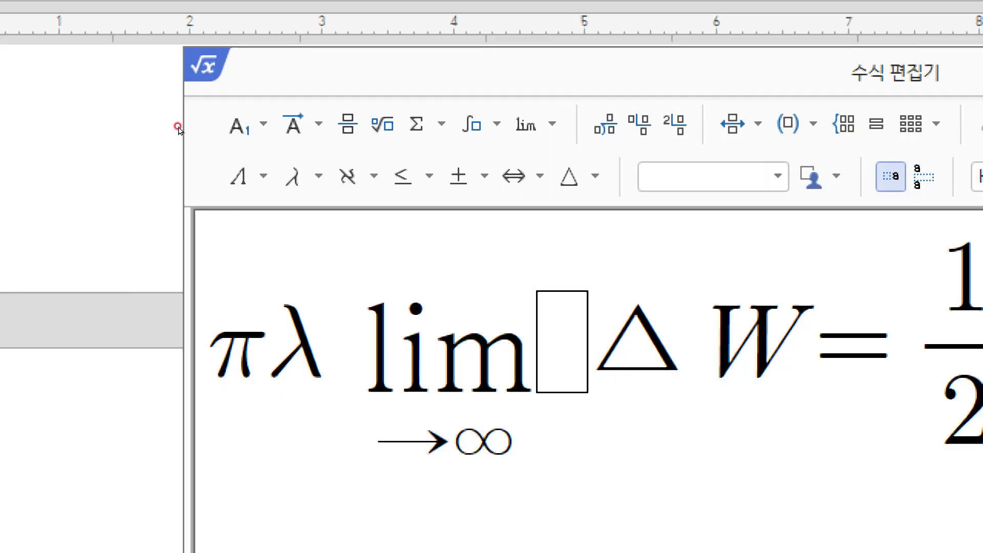
Step: Try θ and remove it, then insert φ at the start ahead of π
left_click(315, 177)
left_click(403, 272)
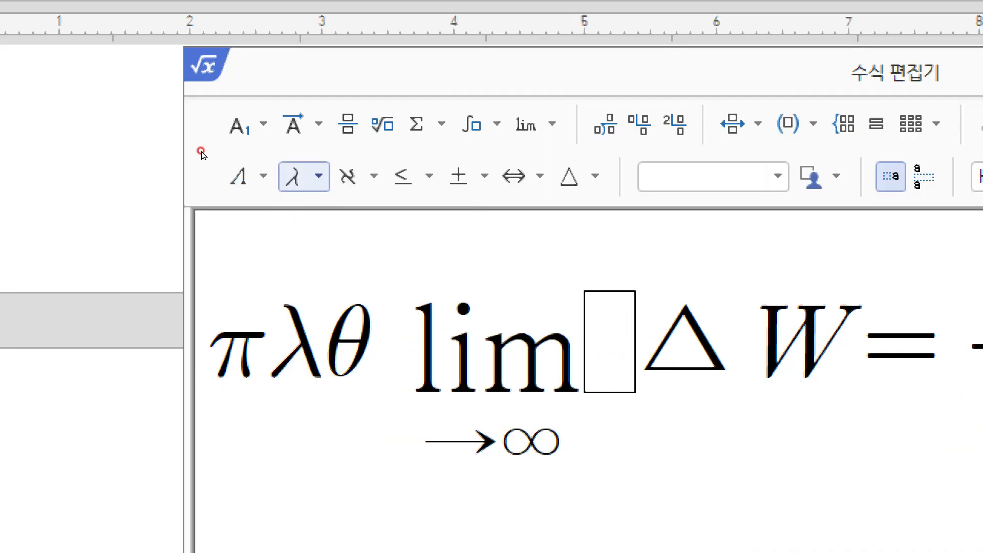
key("BackSpace")
left_click(315, 176)
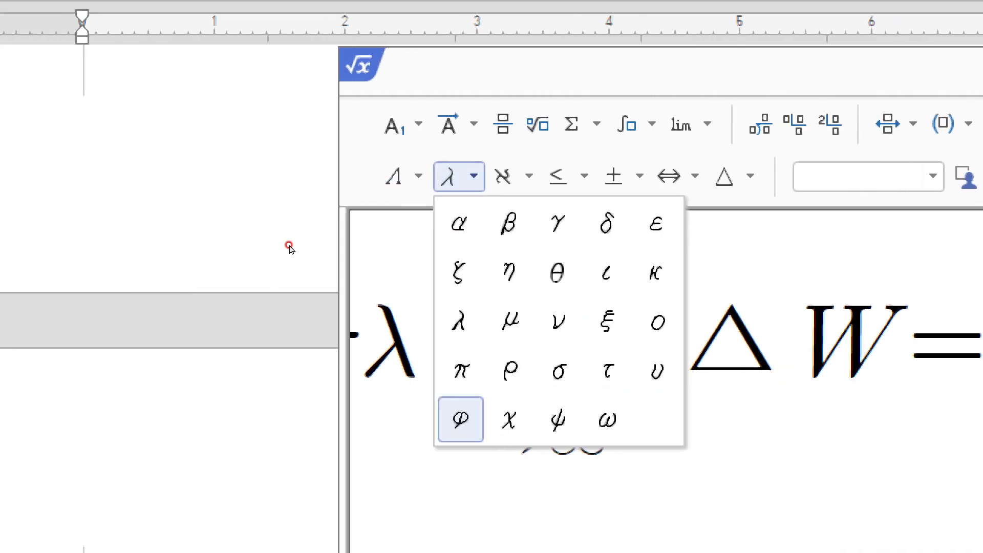
left_click(181, 201)
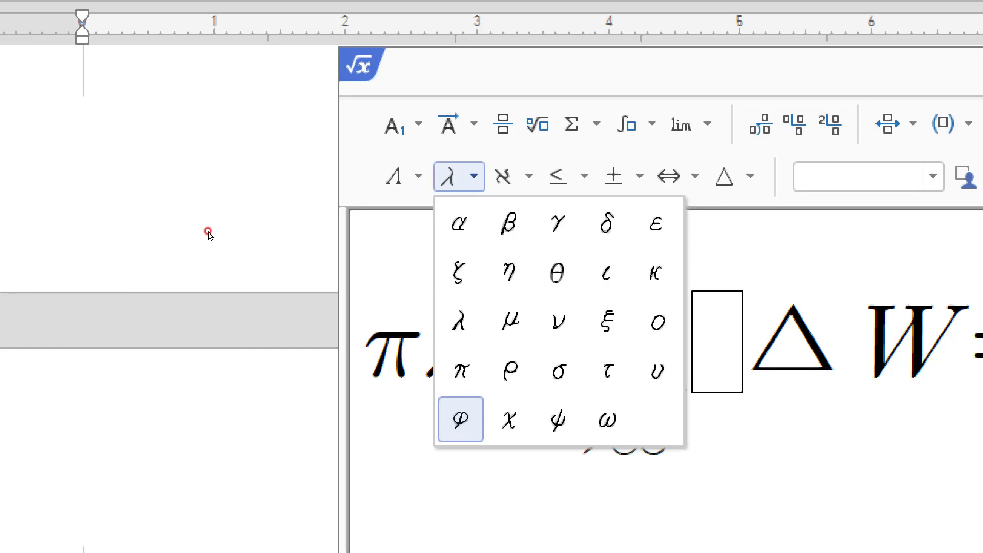
key("Return")
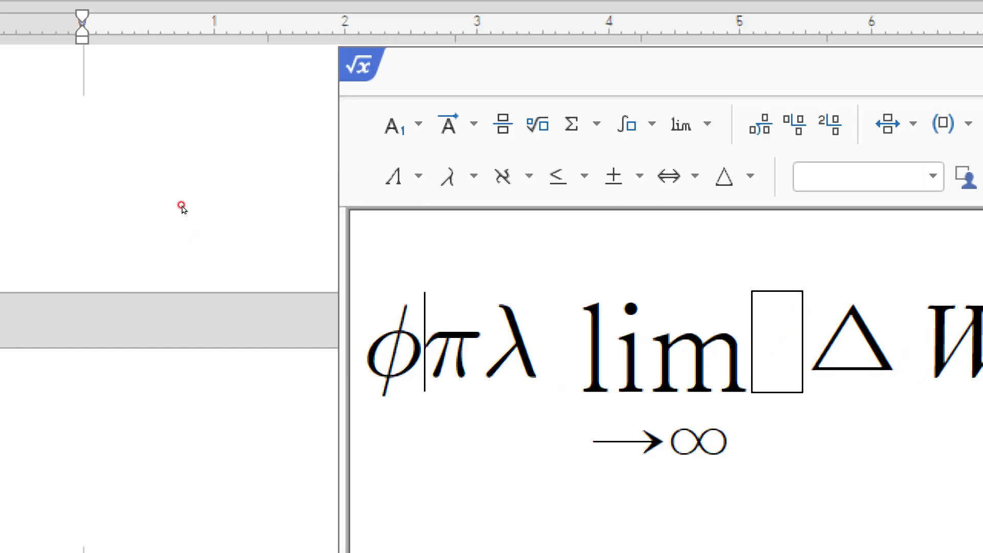
Step: Check the λ and φ selections, then put the caret just before λ
key("Right")
key("shift+Right")
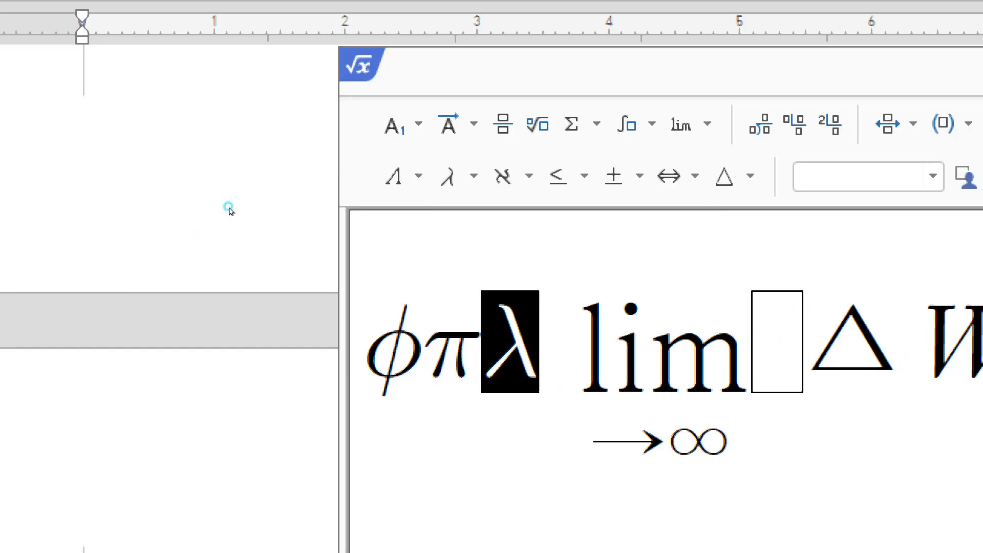
key("Home")
key("shift+Right")
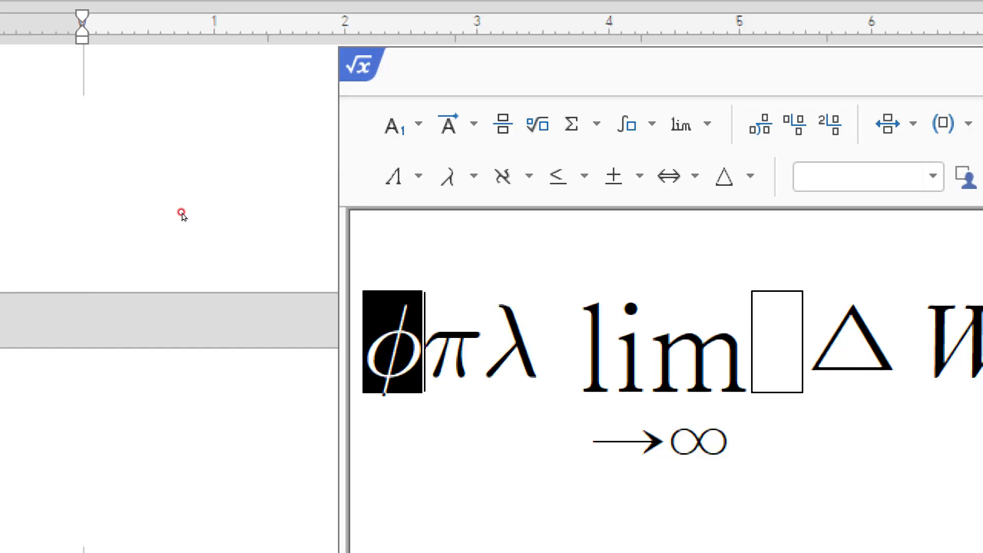
key("End")
left_click_drag(227, 211, 219, 211)
left_click(219, 211)
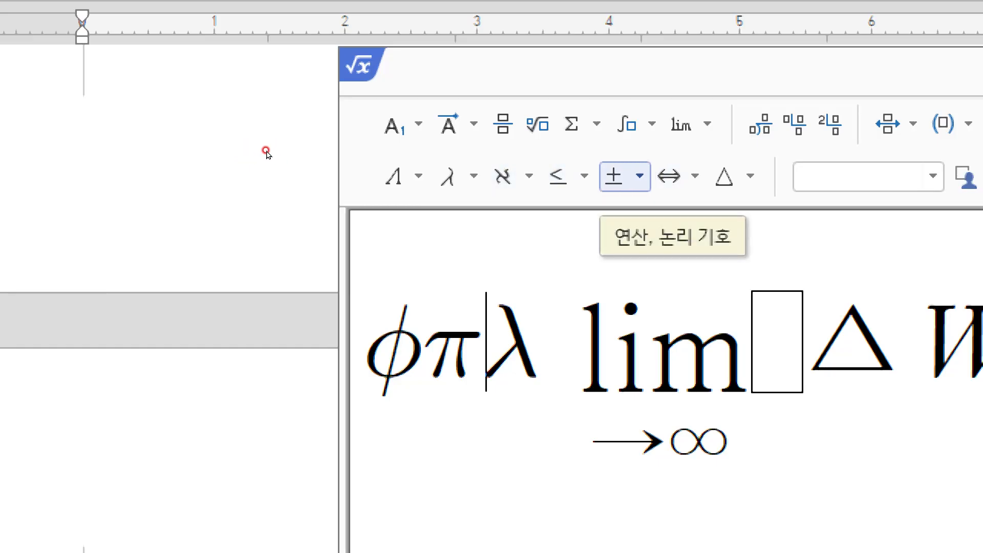
Step: Look through the operator and logic symbols, then show the miscellaneous symbols palette instead
left_click(625, 177)
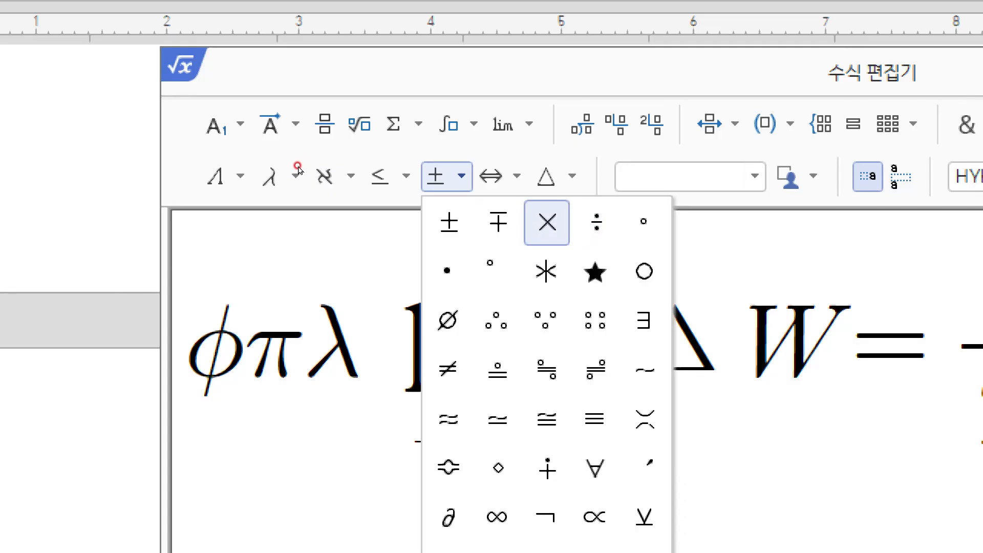
left_click(265, 153)
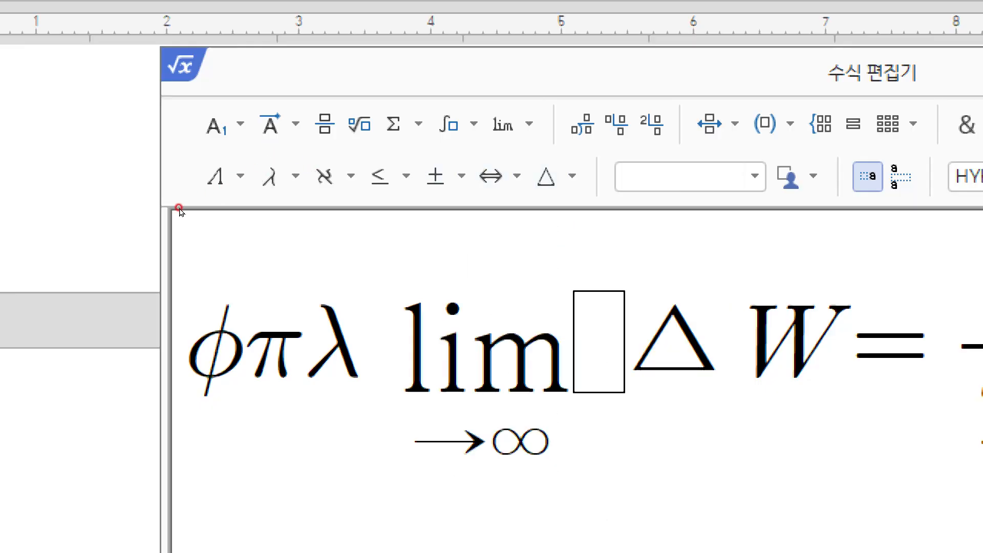
left_click(298, 150)
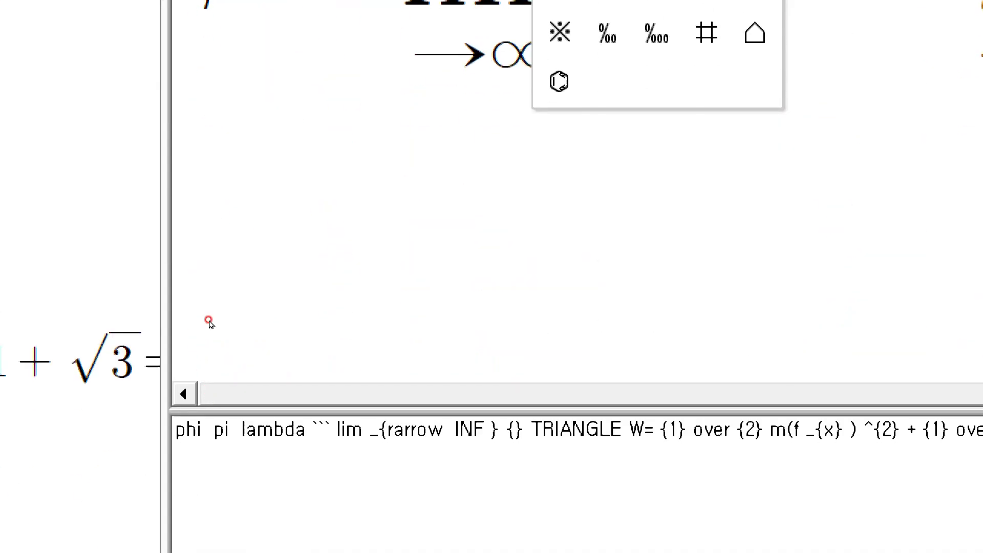
Step: Insert a triangle △ and an angle ∠ at the front of the equation
left_click(755, 269)
left_click(563, 224)
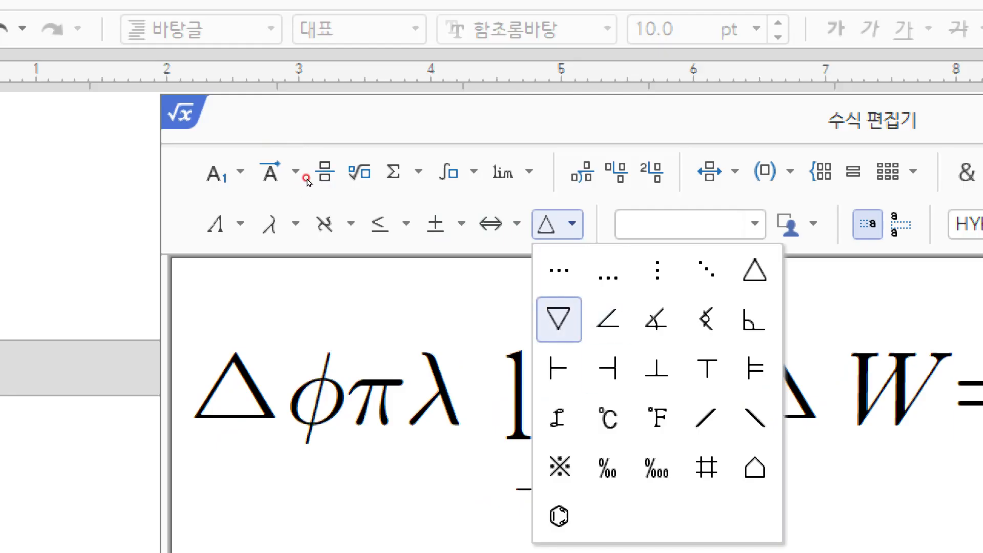
left_click(608, 318)
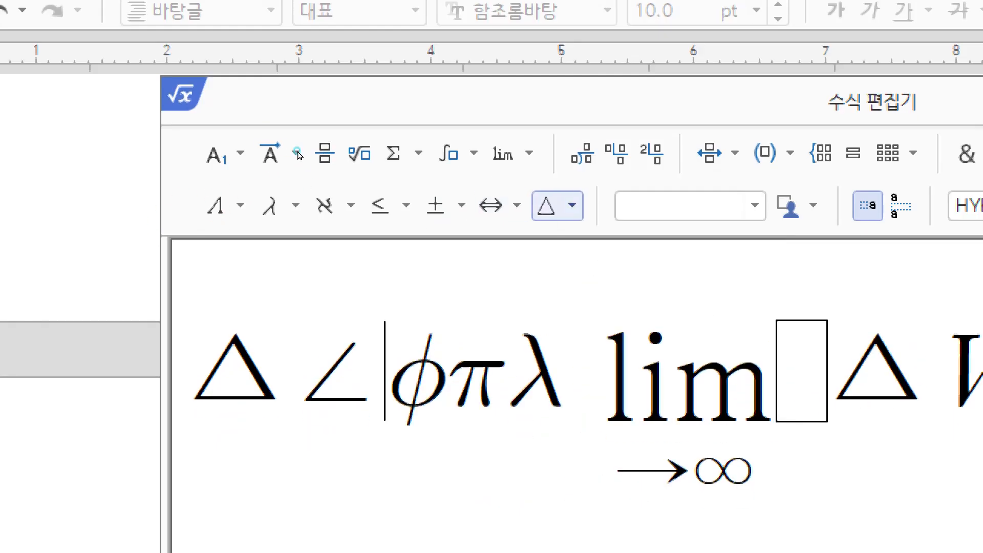
left_click(567, 206)
left_click(215, 201)
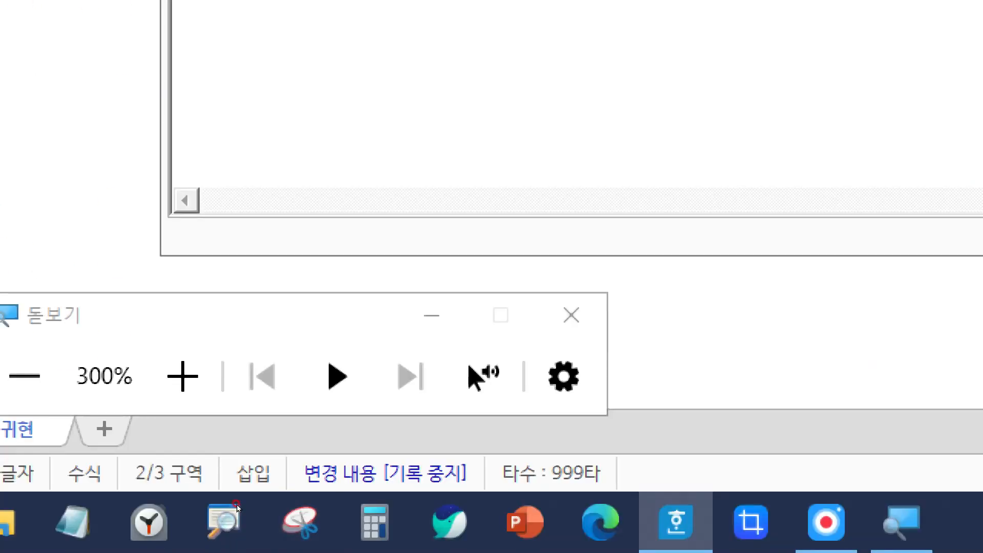
Step: Exit the equation editor with 나가기, discarding the practice symbols
left_click(571, 315)
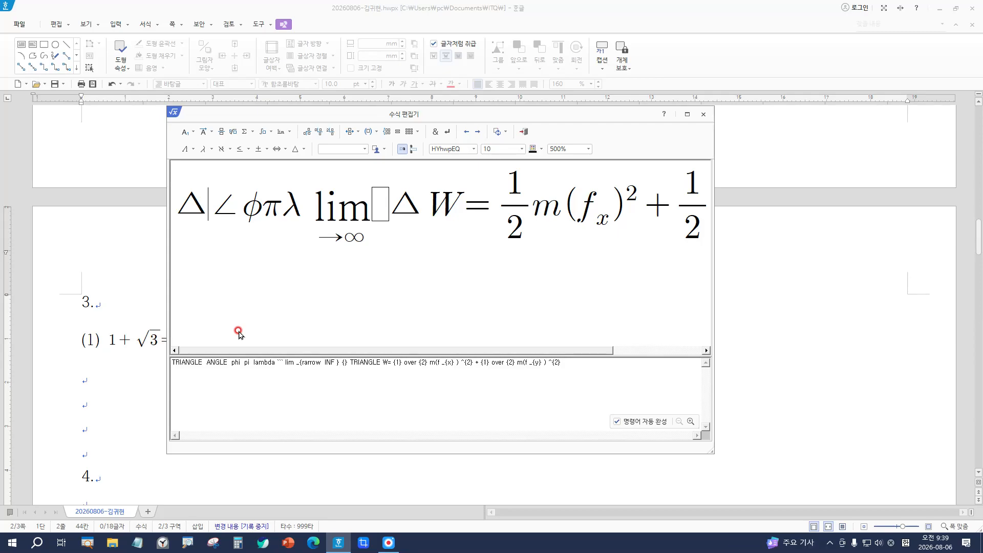
left_click(703, 114)
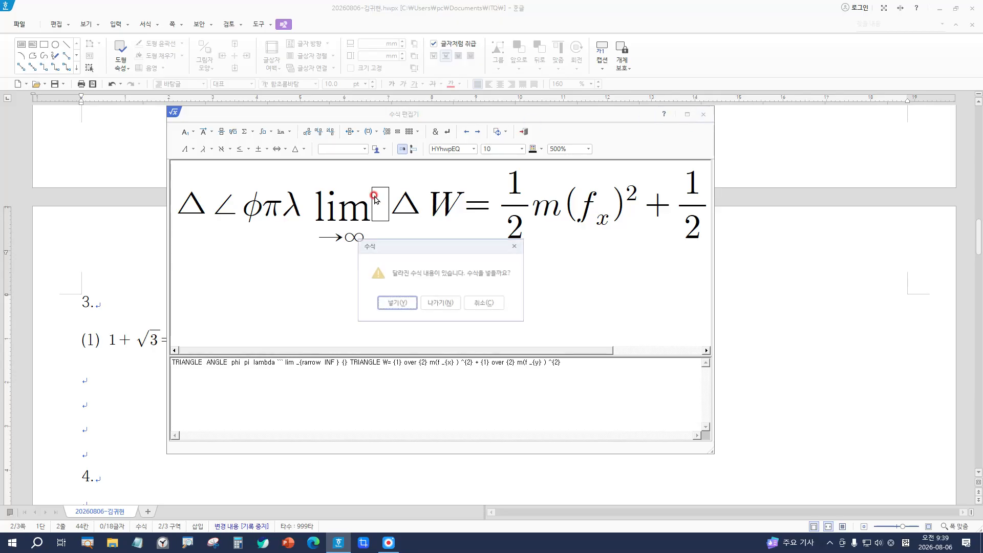
left_click(441, 310)
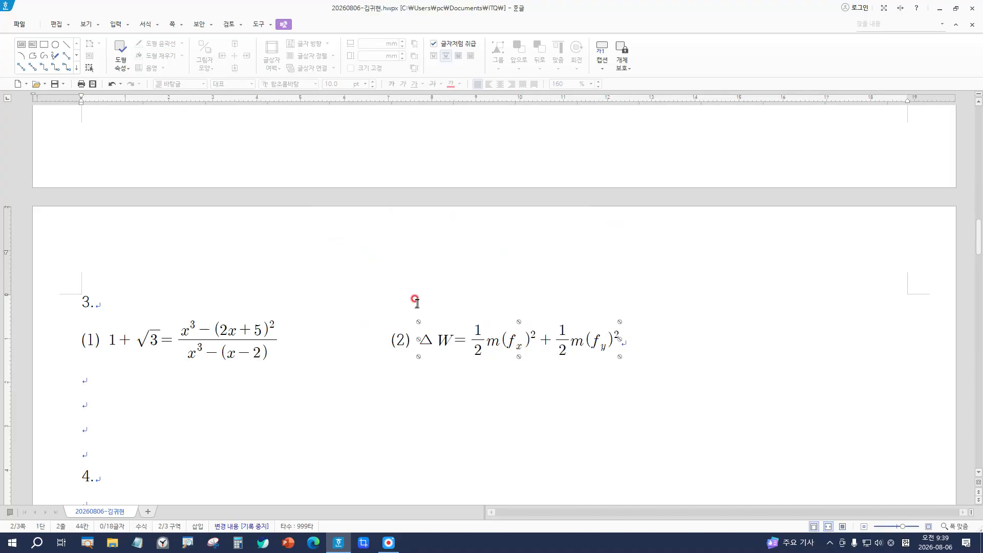
double_click(471, 324)
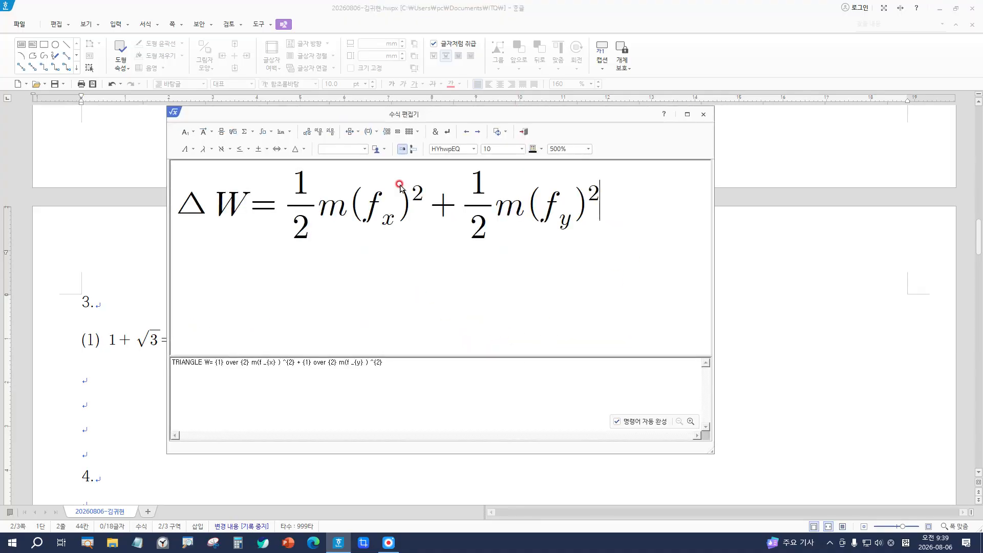
left_click(185, 207)
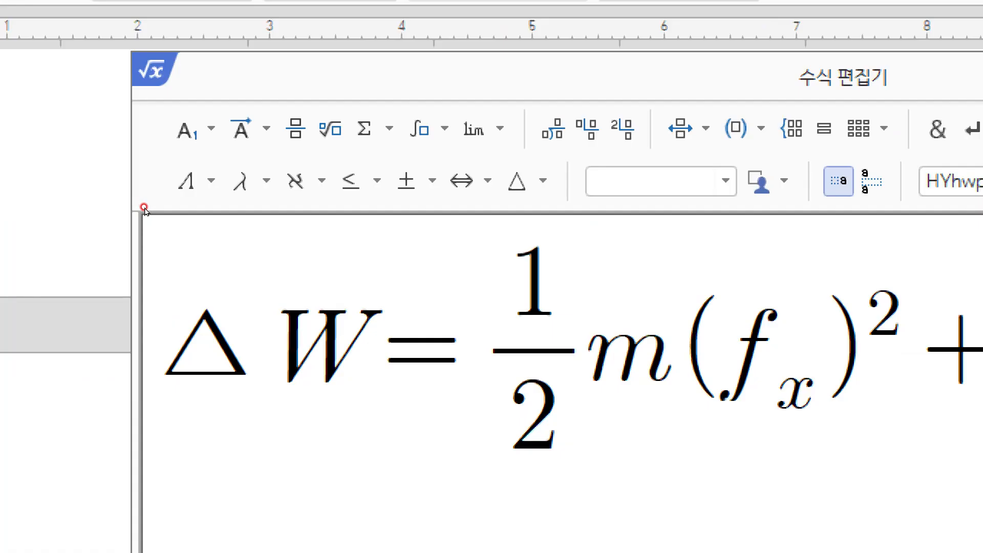
type("k")
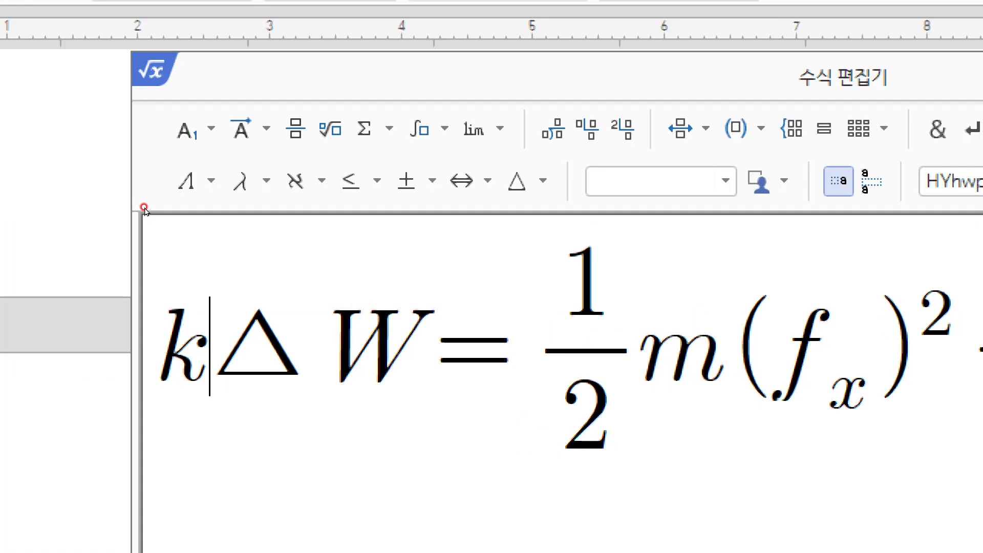
type("r")
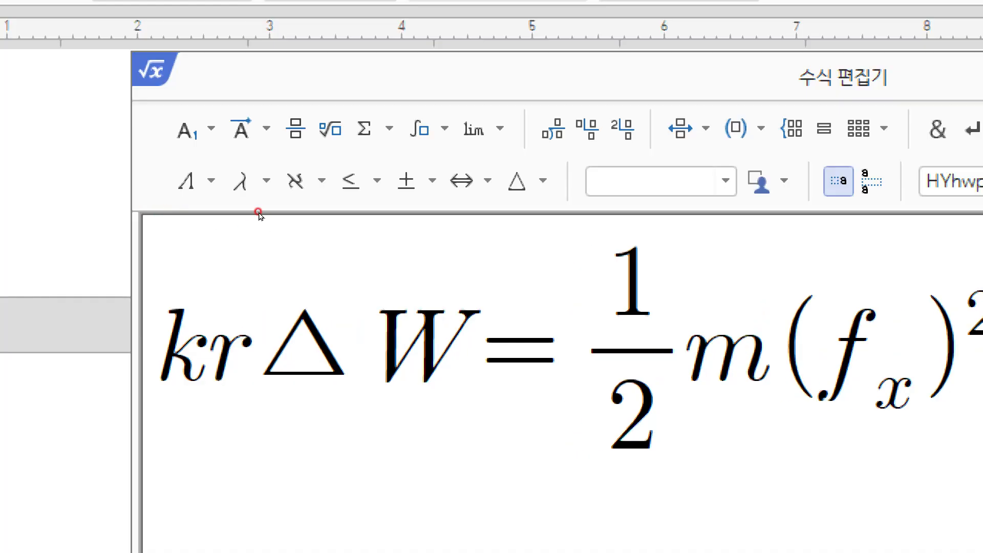
left_click(955, 182)
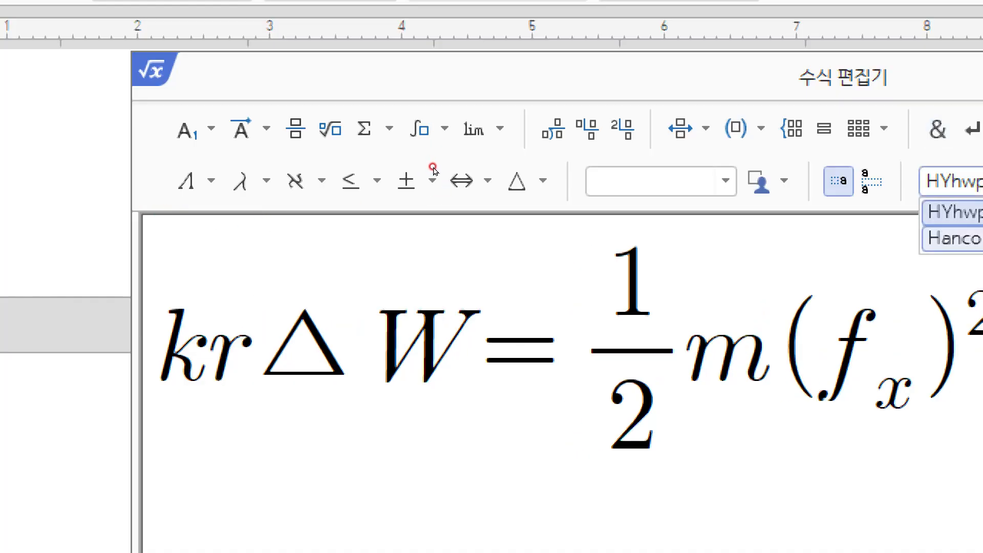
left_click(952, 236)
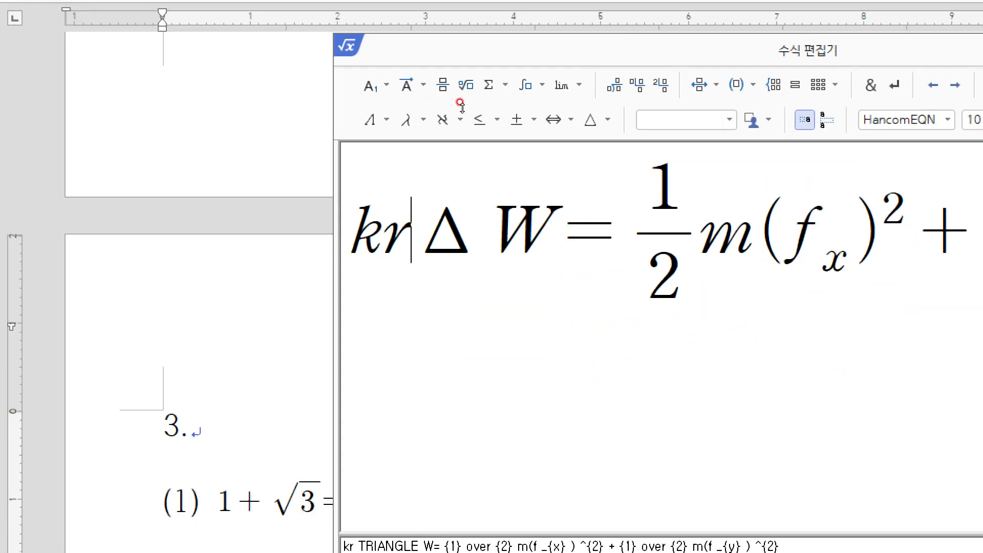
left_click(608, 444)
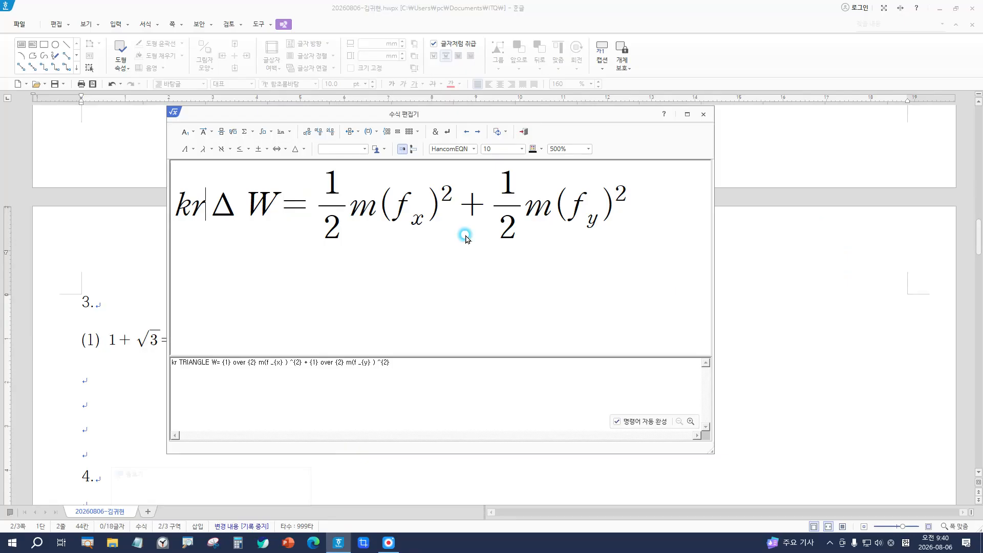
left_click(704, 114)
left_click(441, 304)
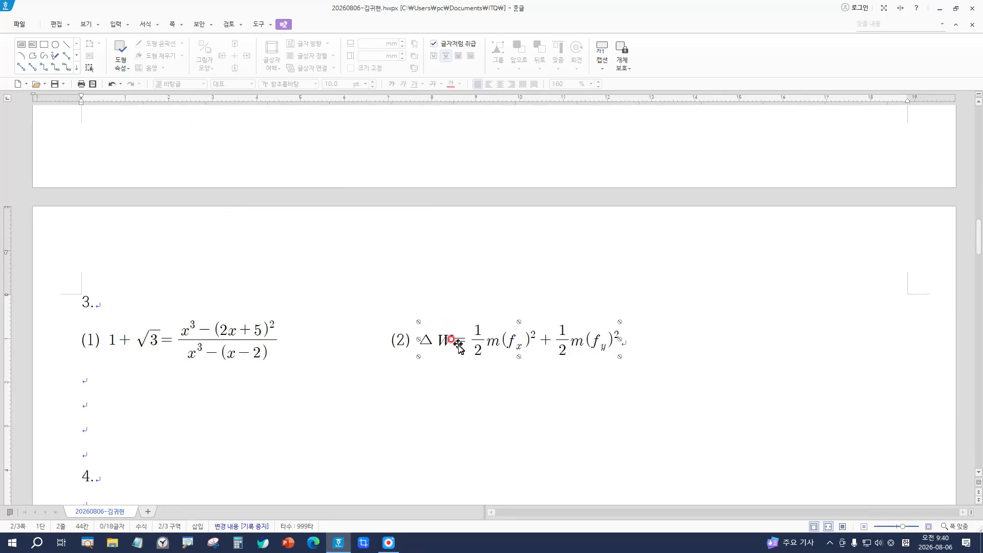
Step: Reopen equation (2), try a trial k and the HYhwpEQ font, and return to HancomEQN
double_click(525, 346)
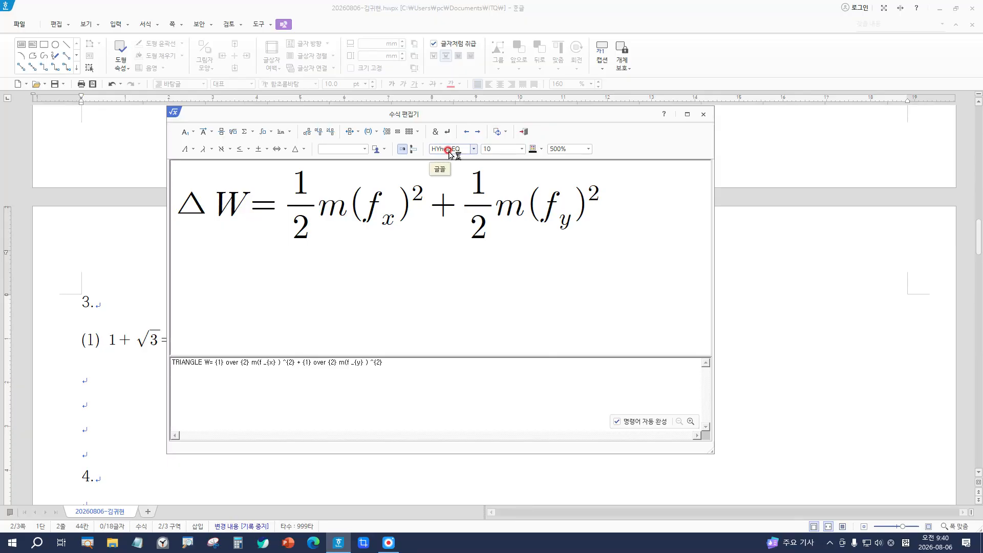
left_click(448, 149)
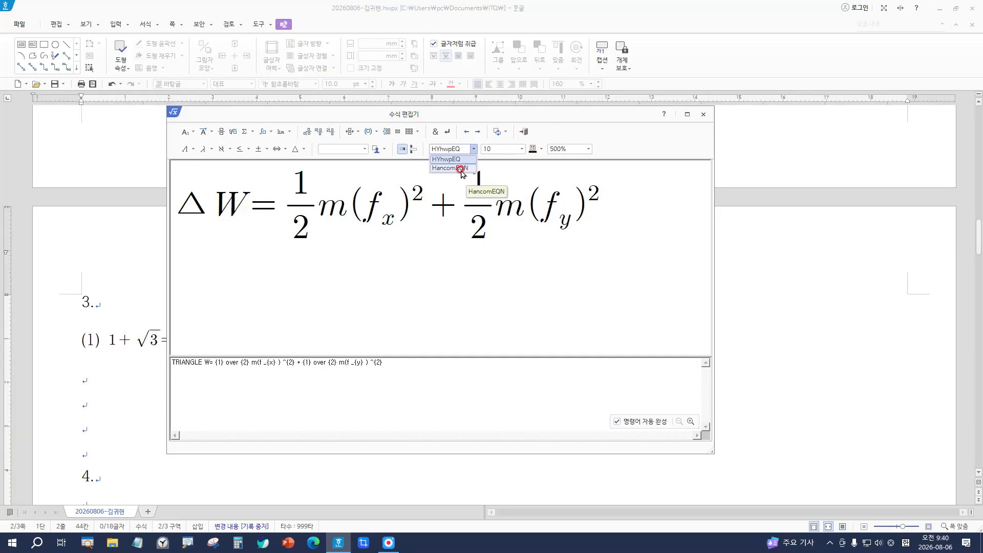
left_click(460, 168)
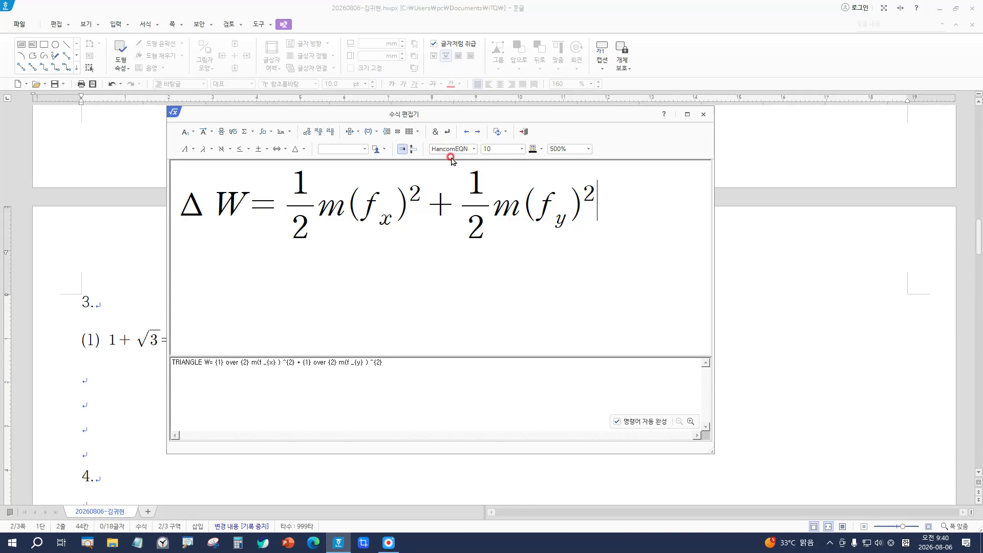
type("k")
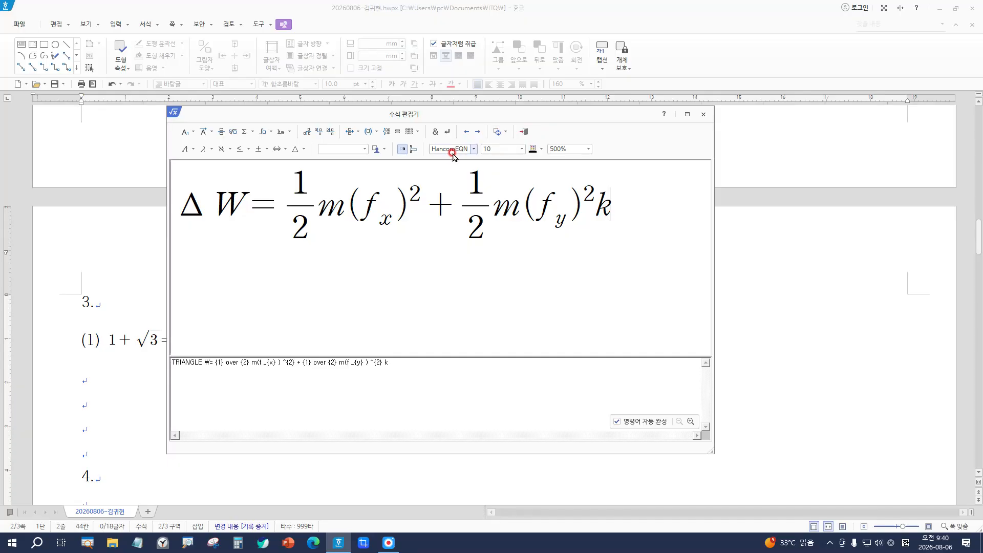
left_click(453, 151)
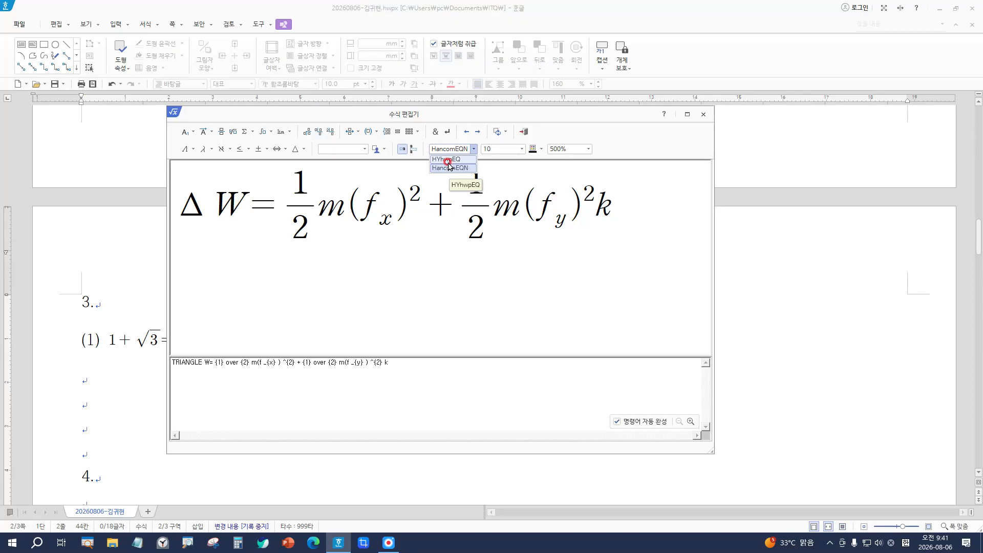
left_click(447, 159)
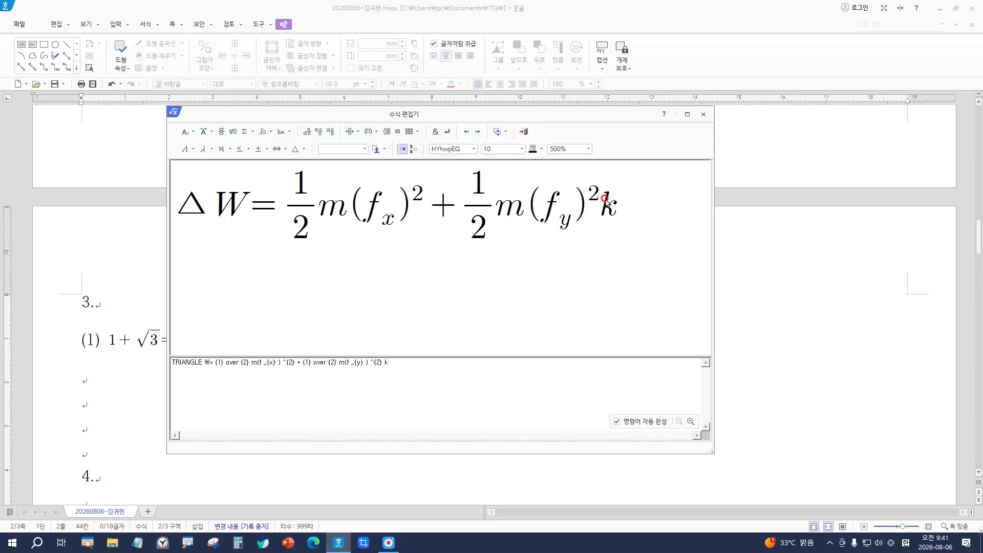
left_click(454, 150)
left_click(453, 168)
left_click(456, 150)
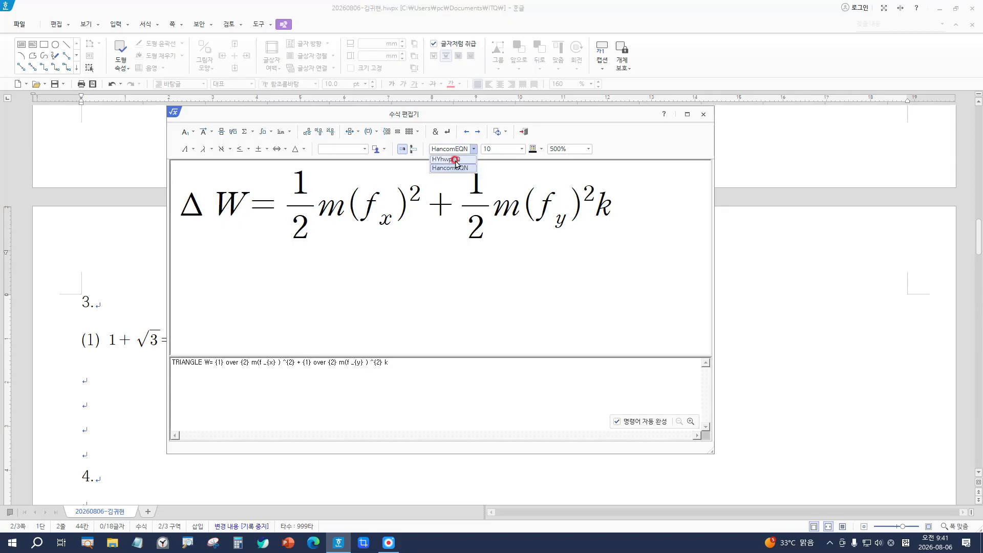
left_click(456, 168)
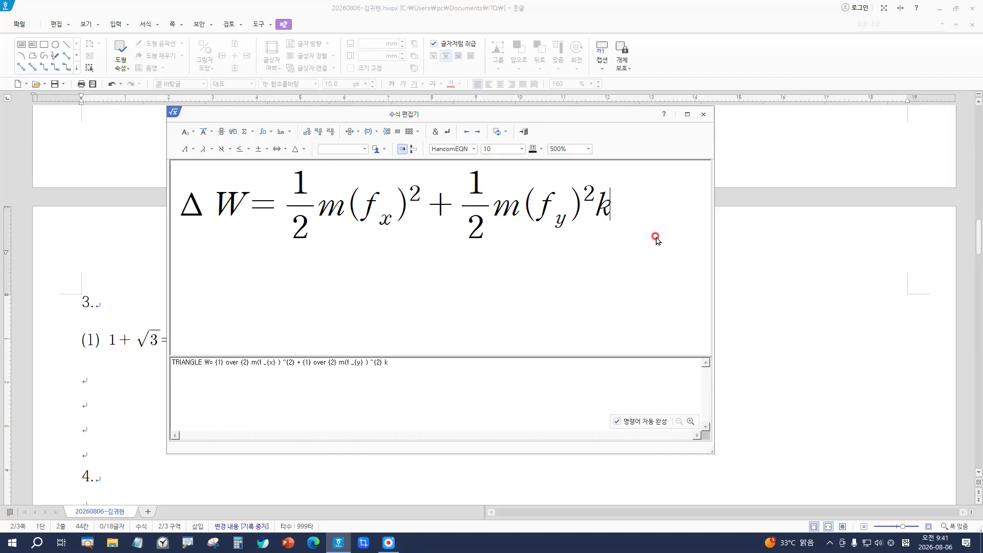
Step: Close the equation editor and save equation (2) into the document
key("super+plus")
key("super+plus")
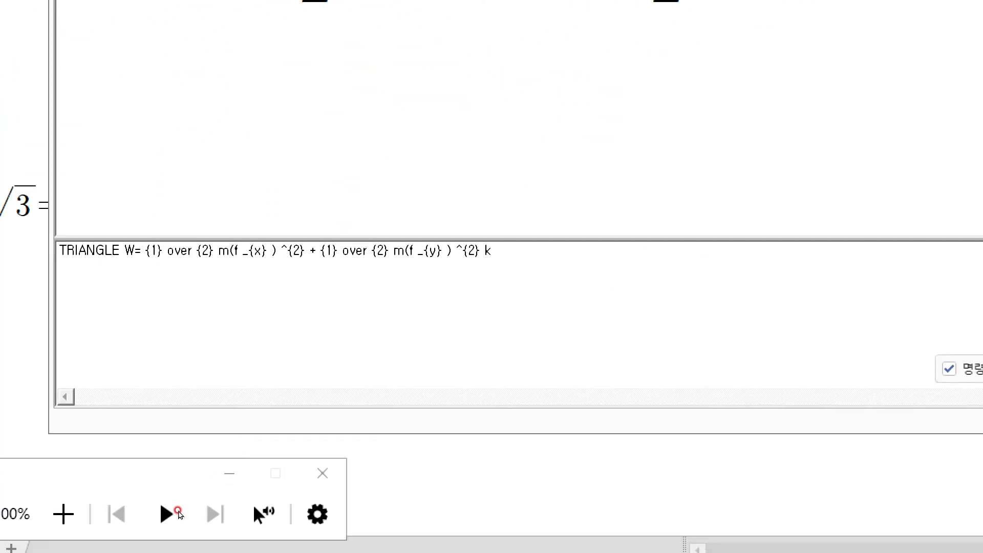
left_click(303, 477)
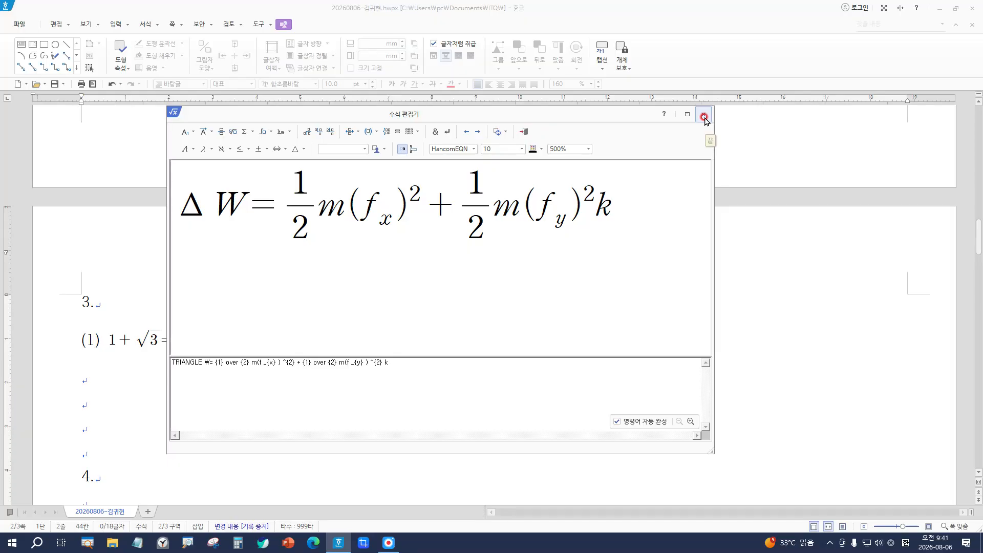
left_click(704, 116)
left_click(437, 304)
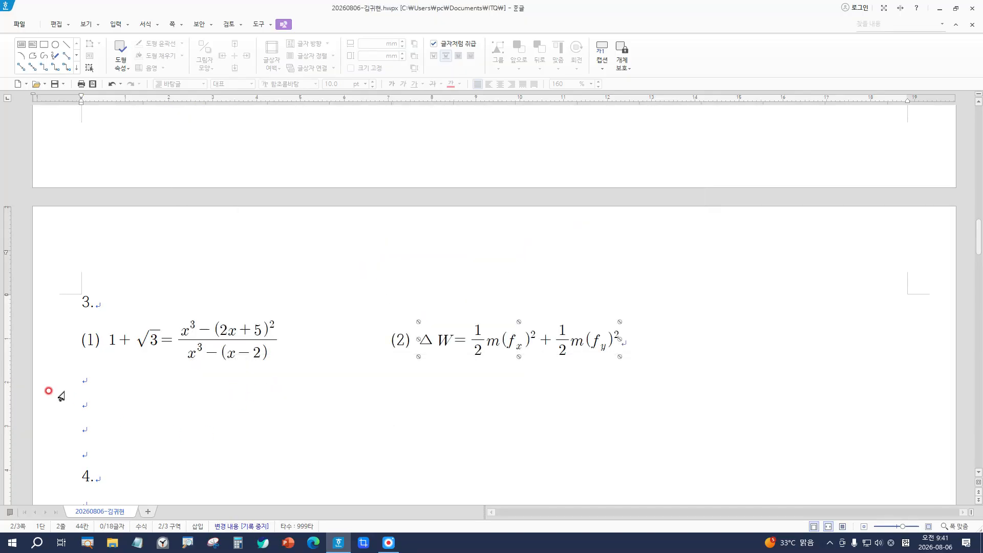
Step: Type the labels (1) and (2), separated by a tab, on the empty line under heading 4
left_click(88, 407)
scroll(192, 421, "down", 3)
left_click(106, 373)
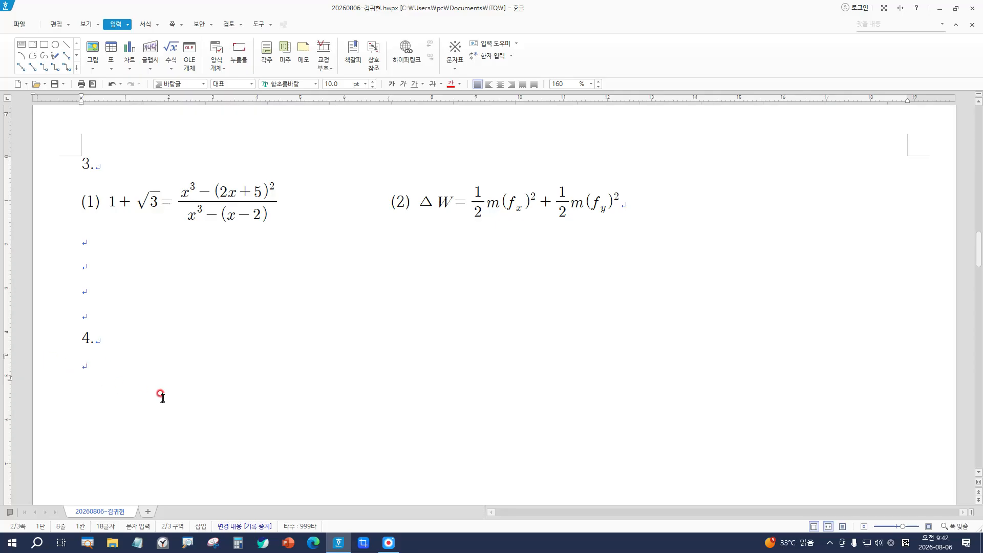
left_click(175, 384)
type("(1)")
key("Tab")
key("Tab")
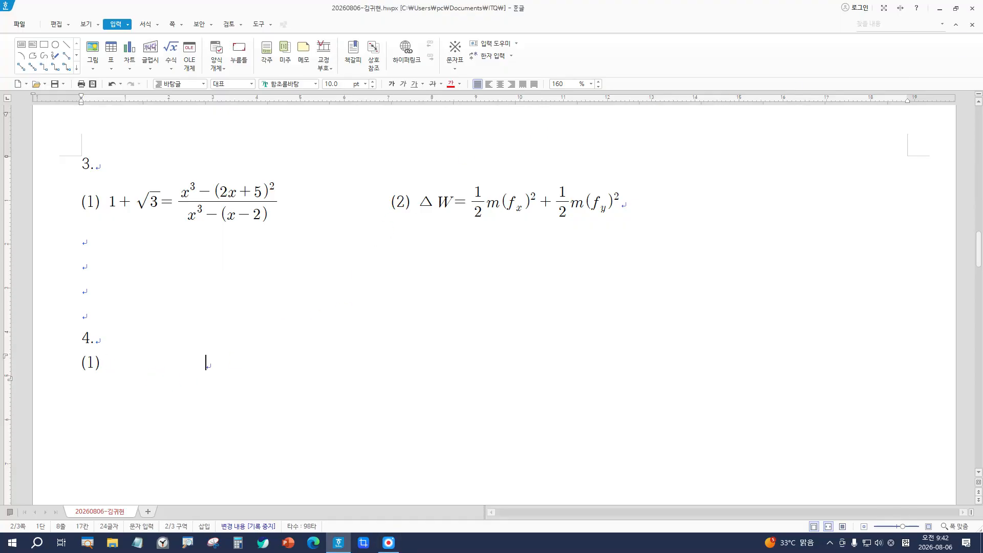
type("(2)")
left_click(105, 361)
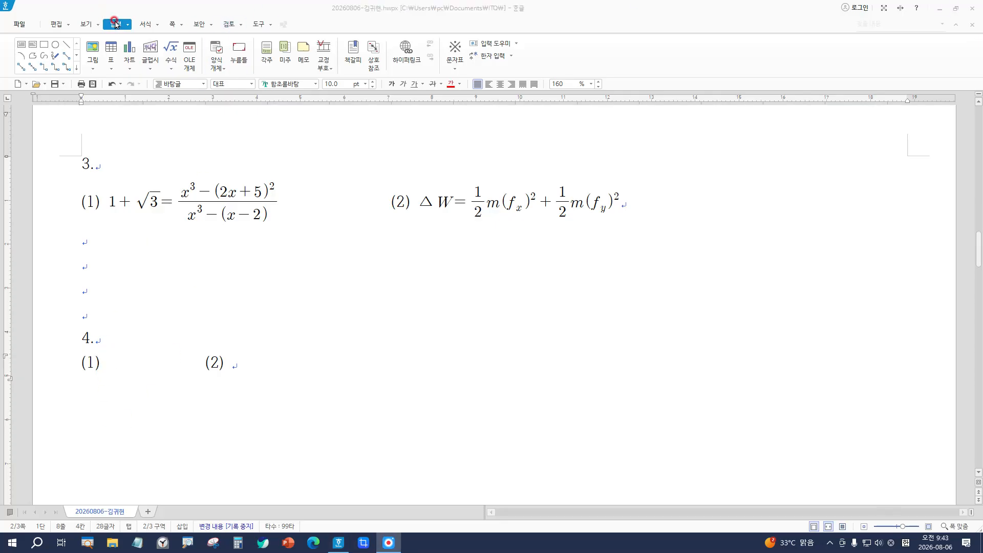
Step: Start a new equation after label (1) with the fraction 1 over 2
left_click(174, 51)
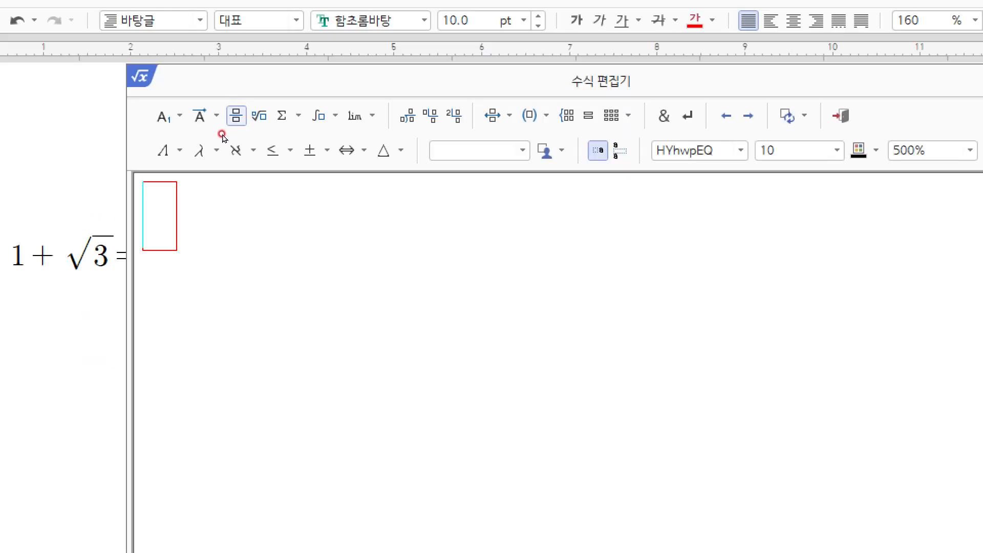
left_click(233, 120)
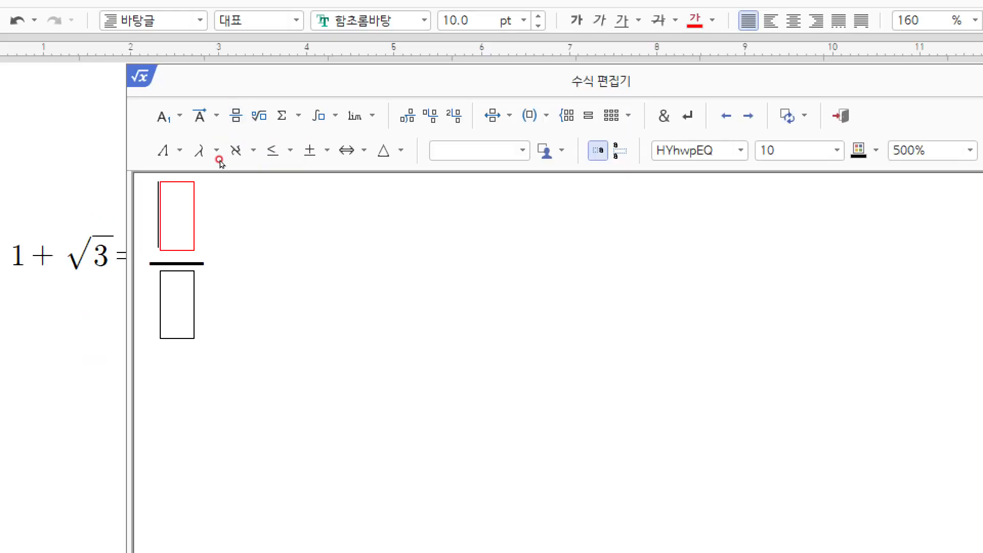
type("1")
key("Tab")
type("2")
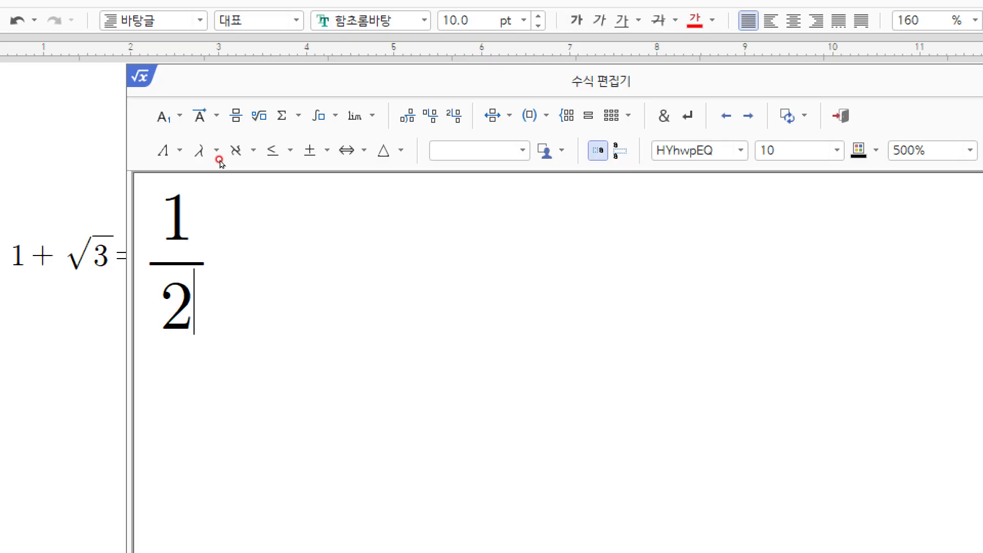
left_click(219, 159)
Step: Continue the equation after ½ with the letters m and f
key("Right")
type("m")
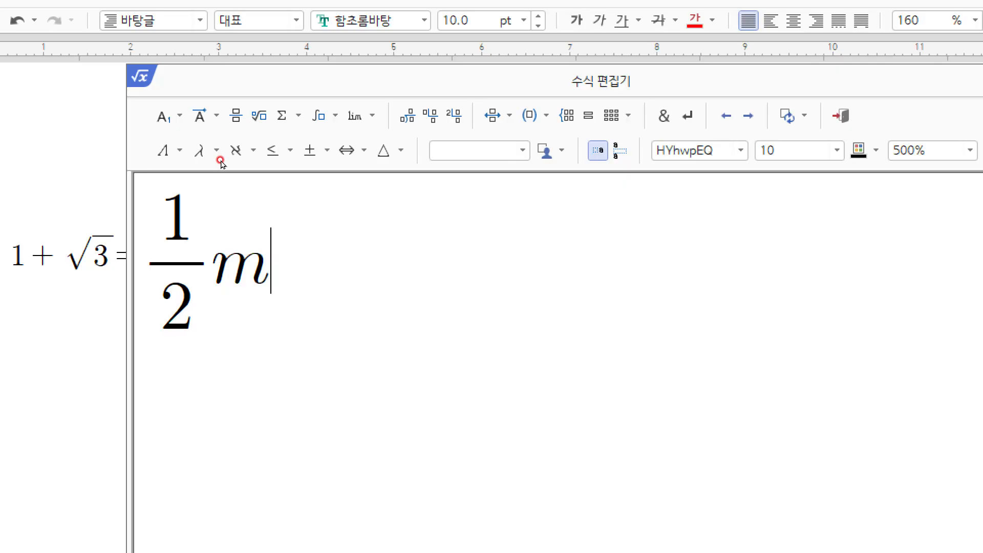
type("f")
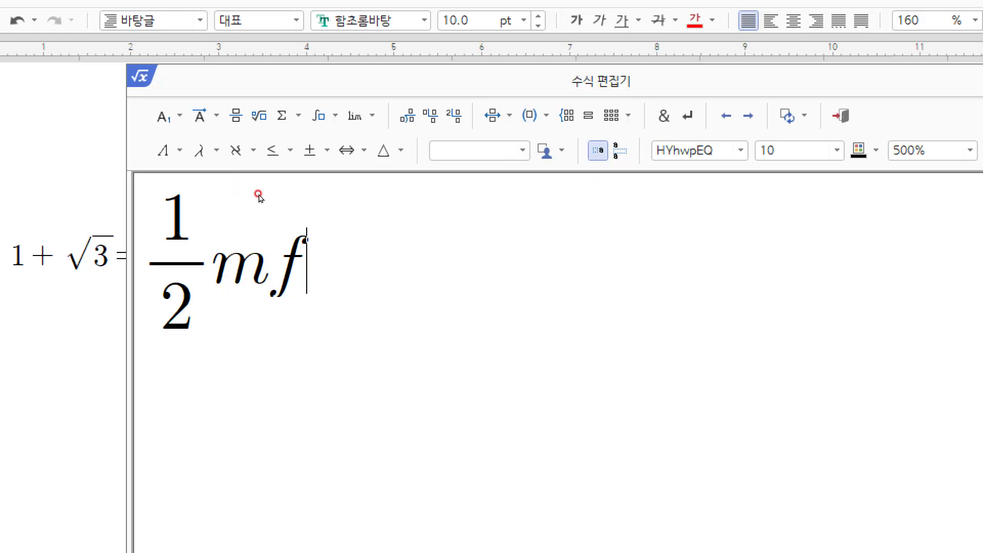
left_click(179, 115)
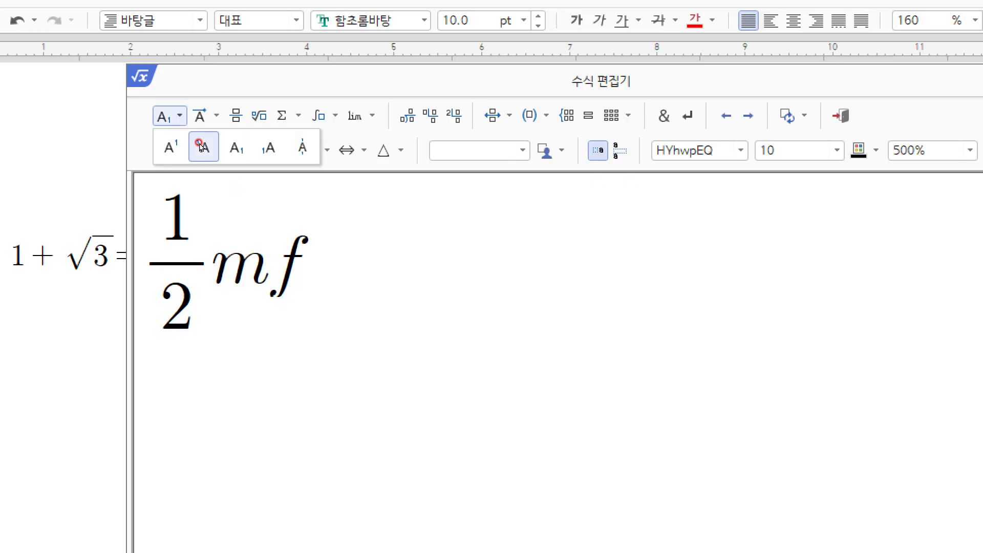
Step: Give f a superscript 2 and add an equals sign, making ½mf² =
left_click(185, 148)
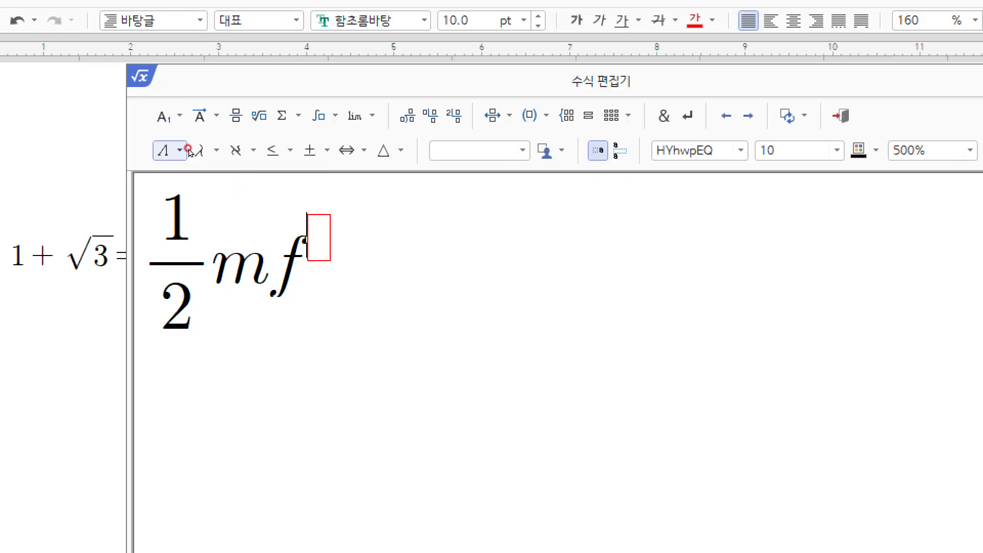
type("2")
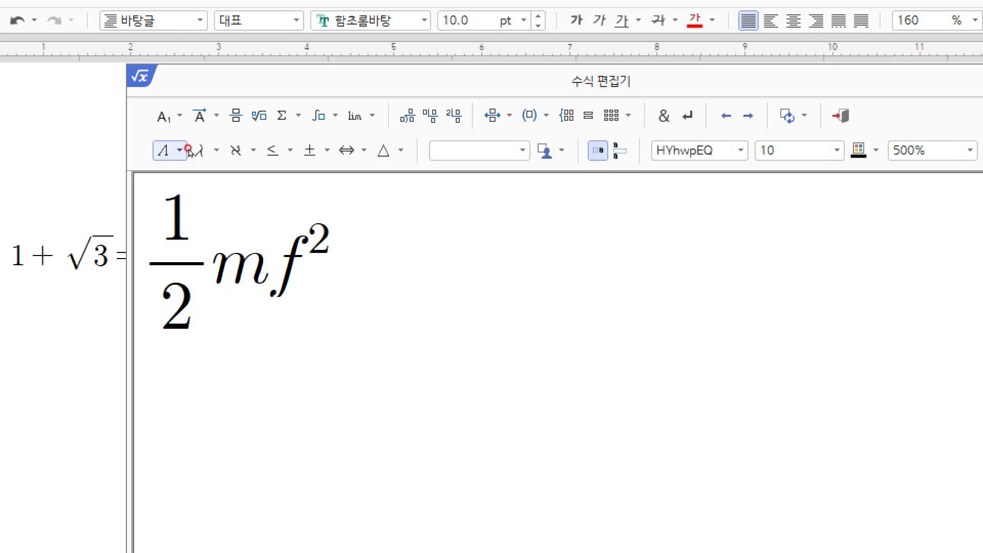
type("=")
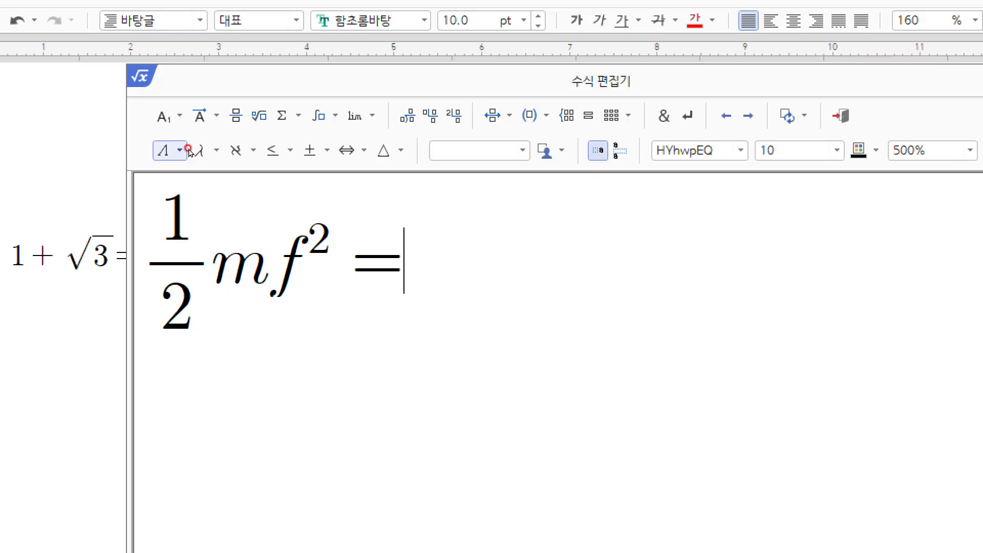
Step: Add ½ after the equals sign, then a new fraction with numerator (m+M)
left_click(236, 116)
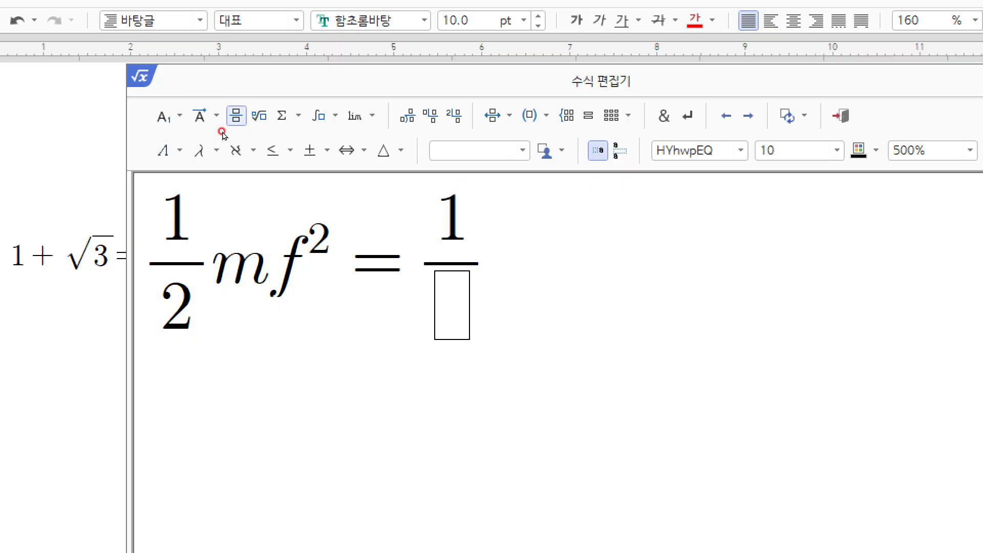
type("2")
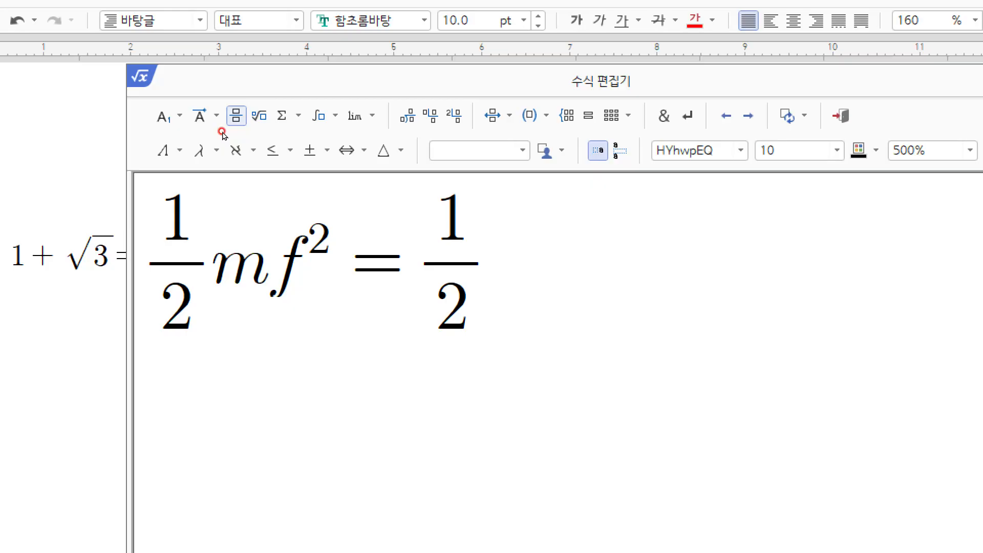
key("Right")
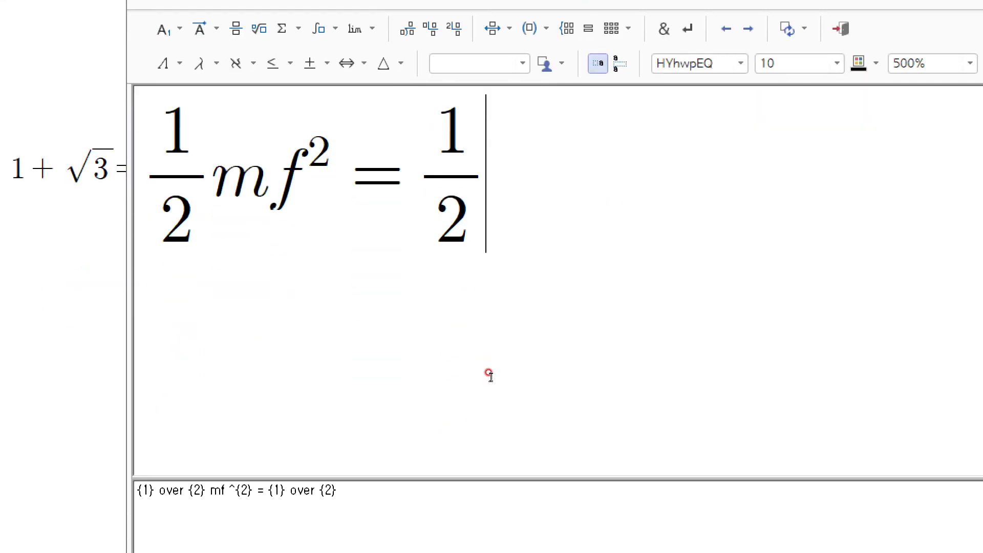
left_click(219, 135)
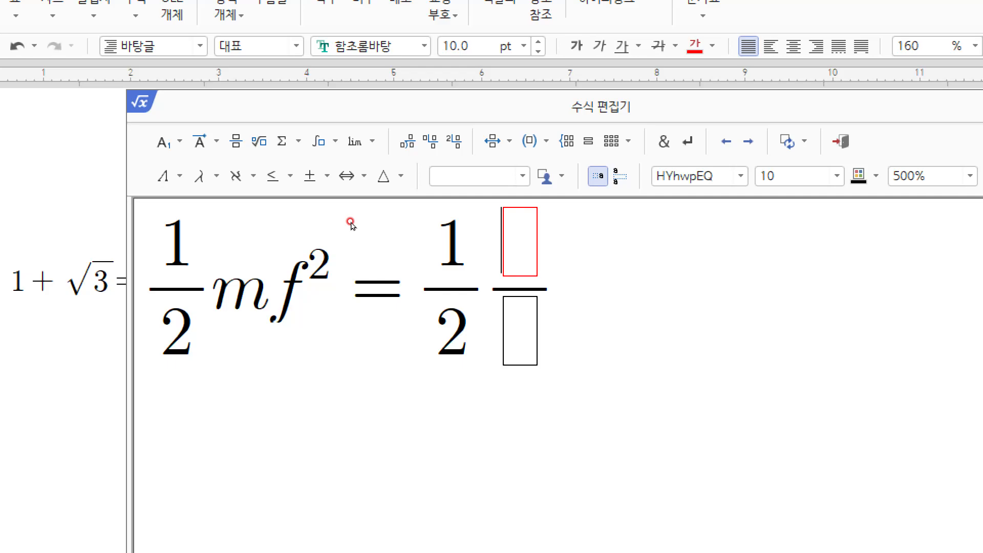
type("(m+")
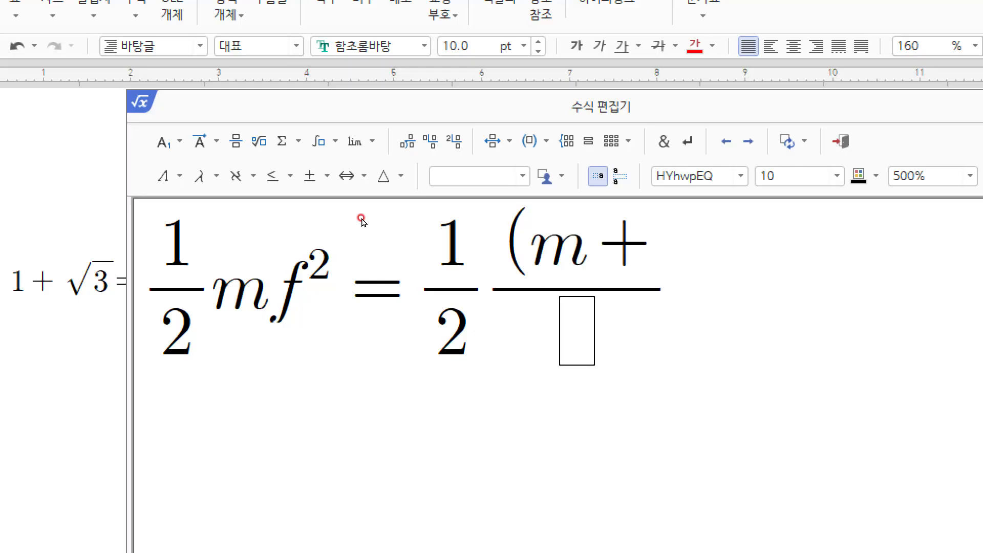
type("M")
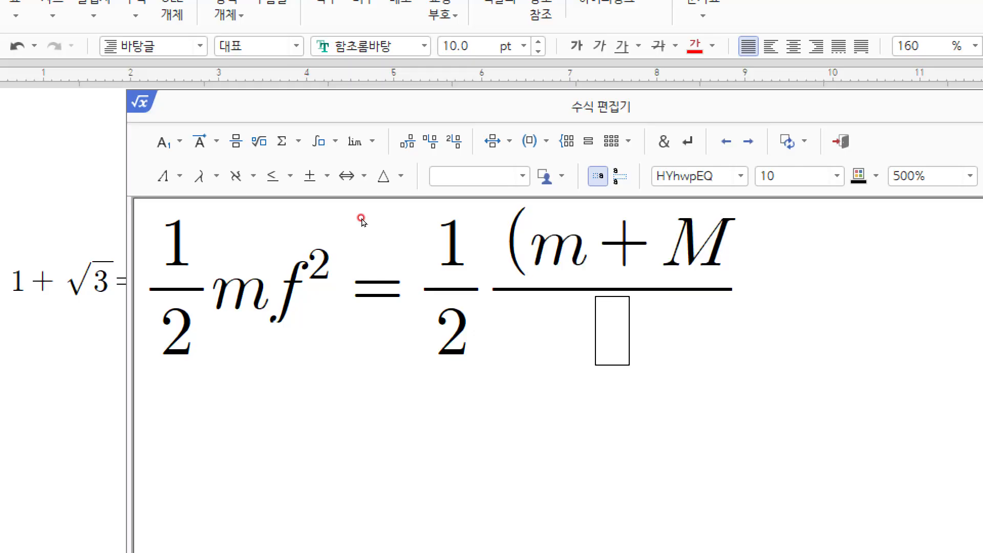